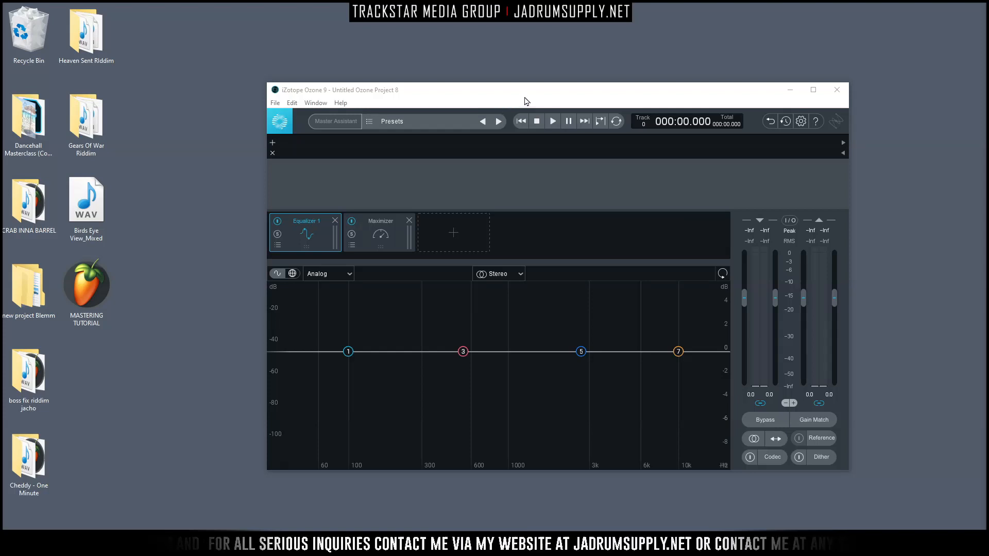
# Import the audio file Love Triangle_Mixed + Vox.wav into the empty project
pyautogui.click(269, 94)
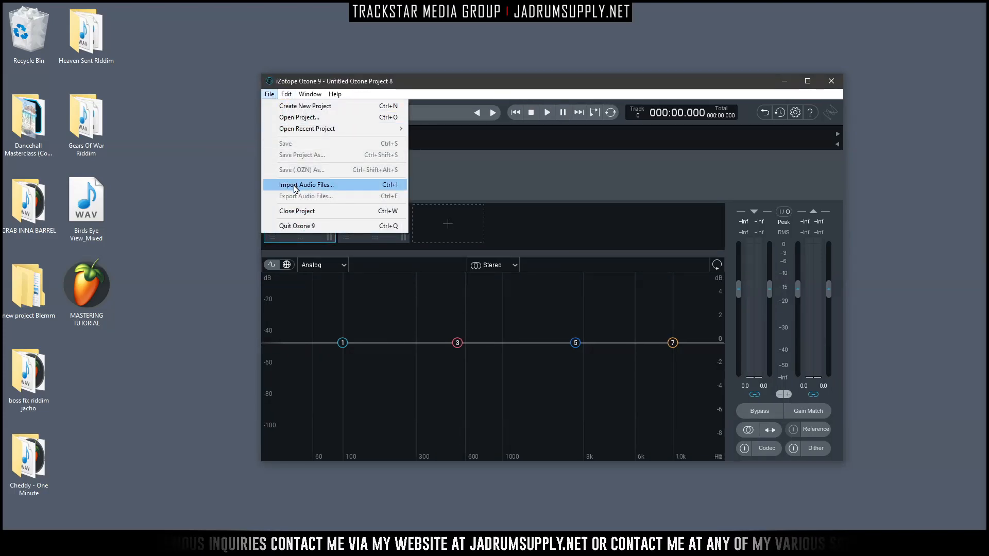
pyautogui.click(581, 173)
pyautogui.click(587, 154)
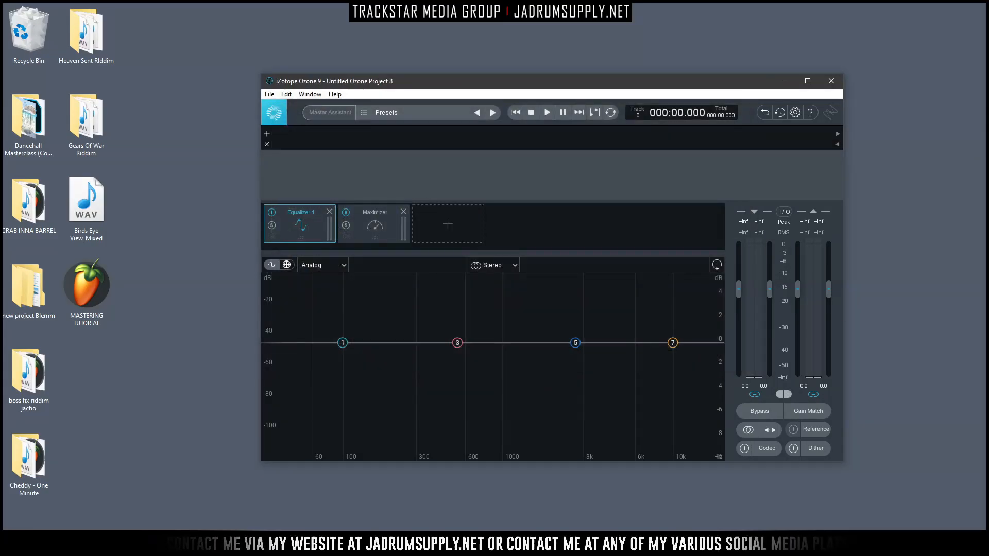
pyautogui.moveTo(458, 376); pyautogui.dragTo(372, 178)
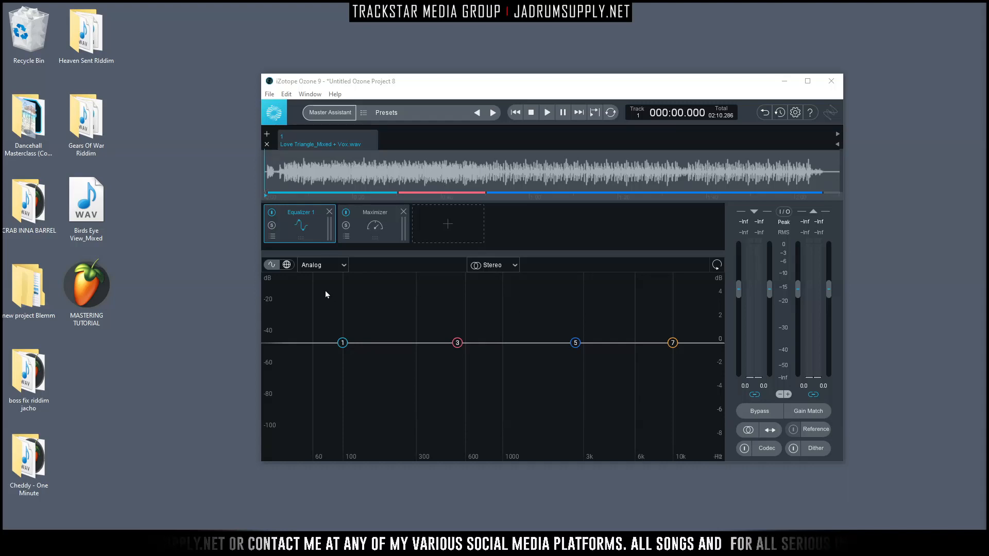
# Remove the default Equalizer 1 and Maximizer modules from the signal chain and maximize the project window
pyautogui.click(329, 212)
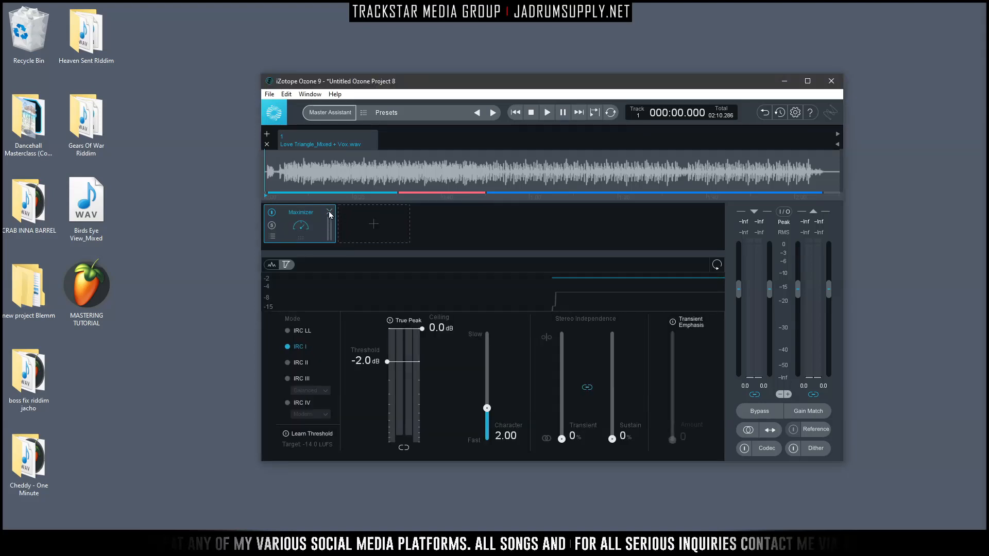
pyautogui.click(329, 213)
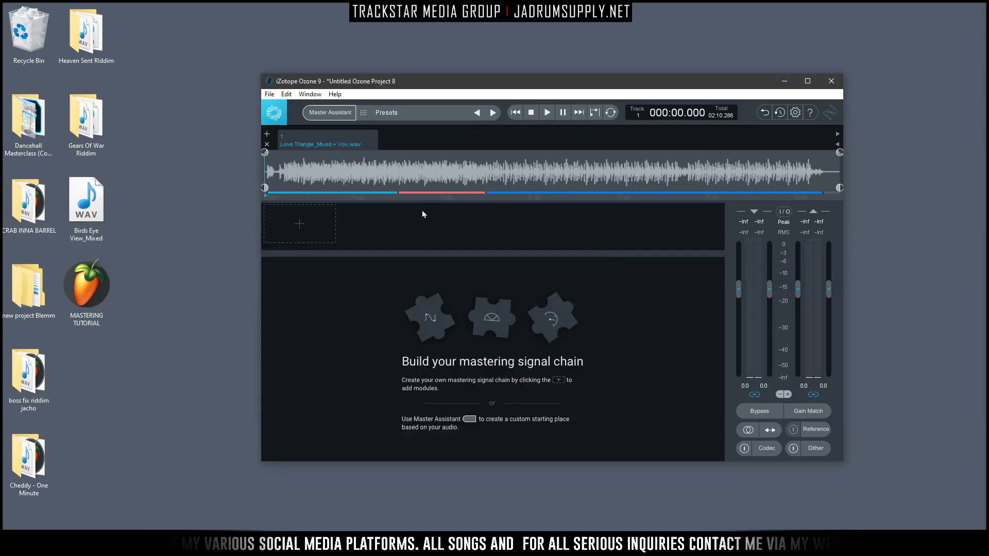
pyautogui.click(807, 80)
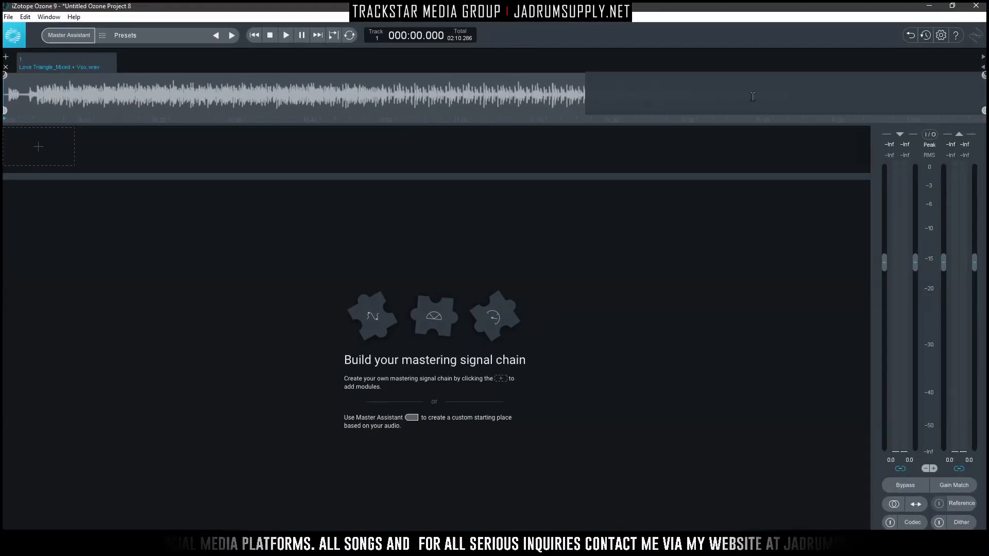
# Play the unprocessed mix from the start, then stop with the playhead at about 38.75 seconds
pyautogui.press('space')
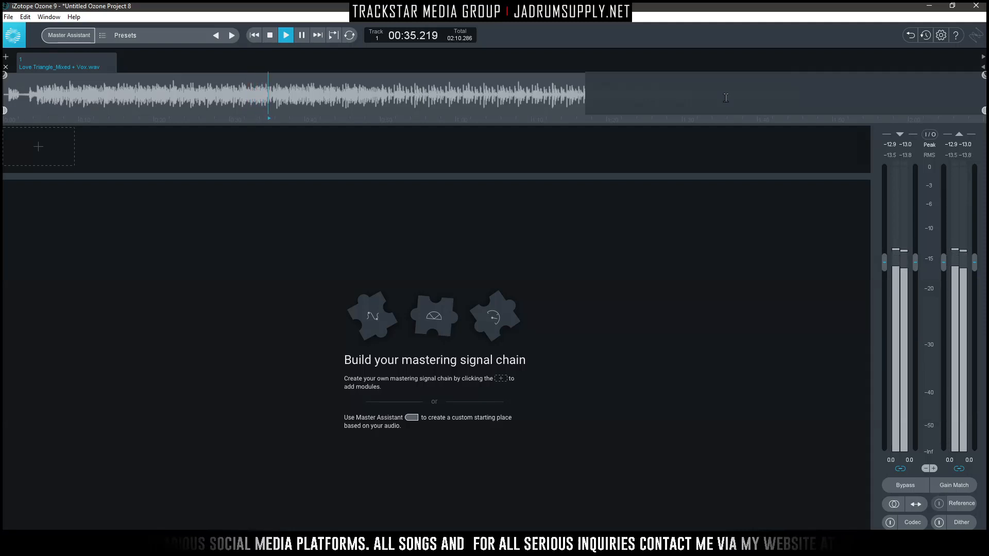
pyautogui.click(738, 90)
pyautogui.click(503, 98)
pyautogui.click(296, 114)
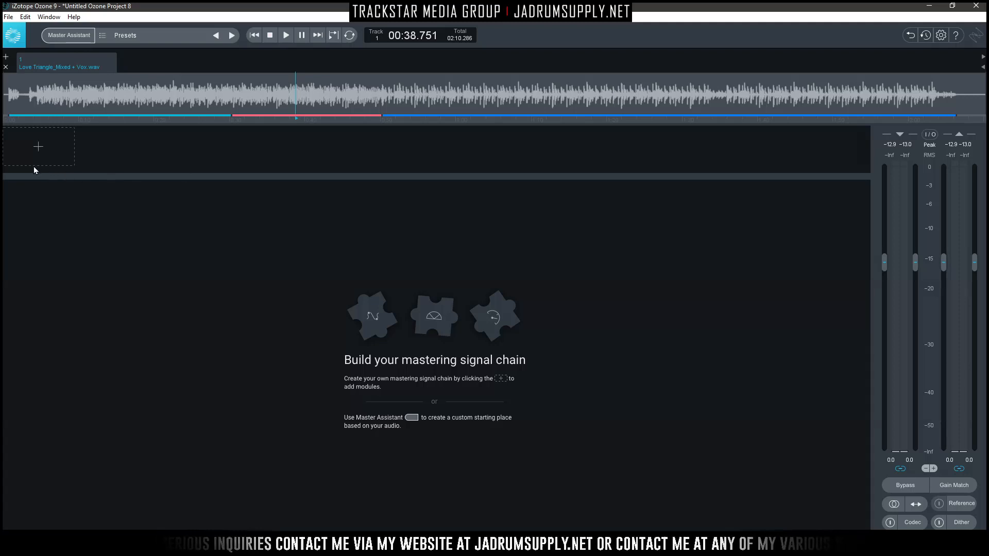
# Add an Equalizer 1 module to the empty signal chain
pyautogui.click(41, 150)
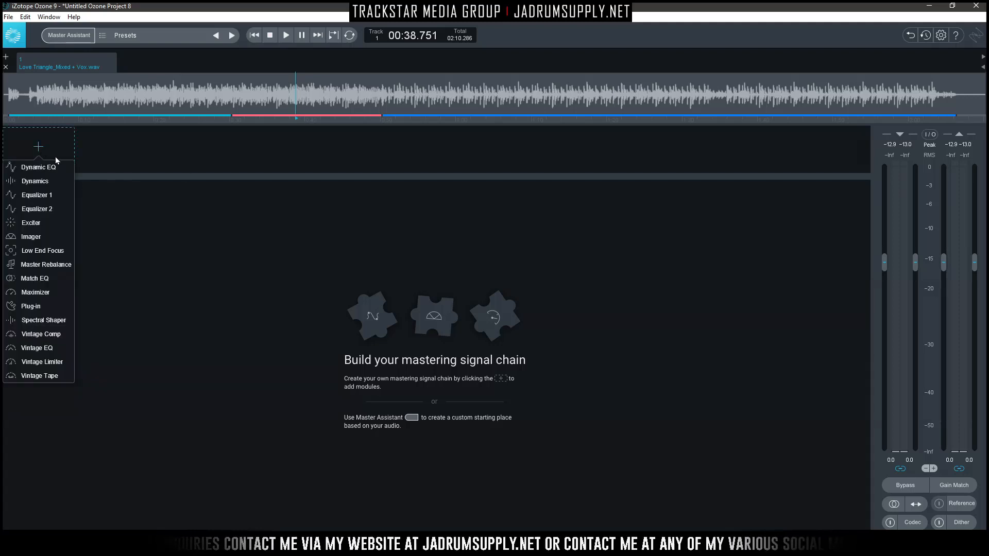
pyautogui.click(45, 196)
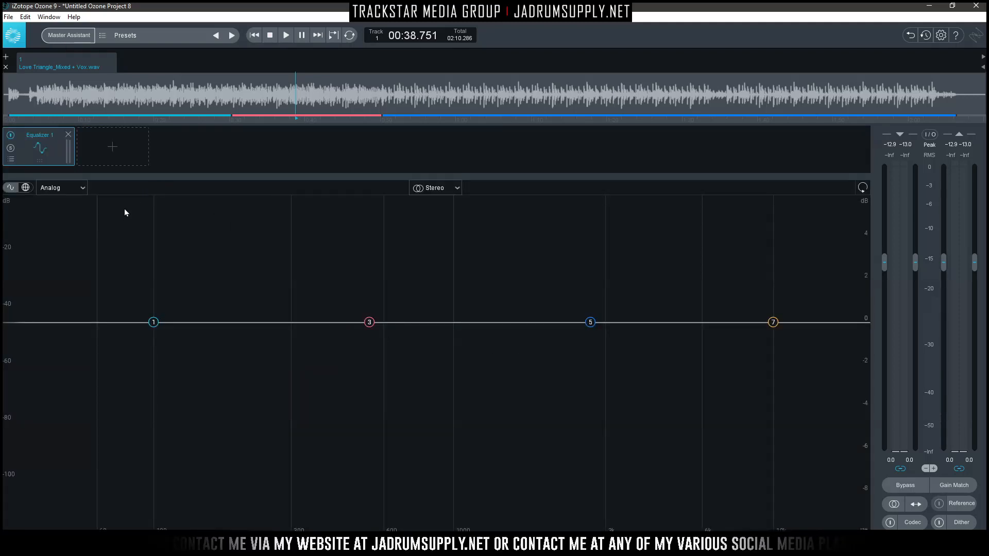
pyautogui.click(117, 163)
pyautogui.click(111, 209)
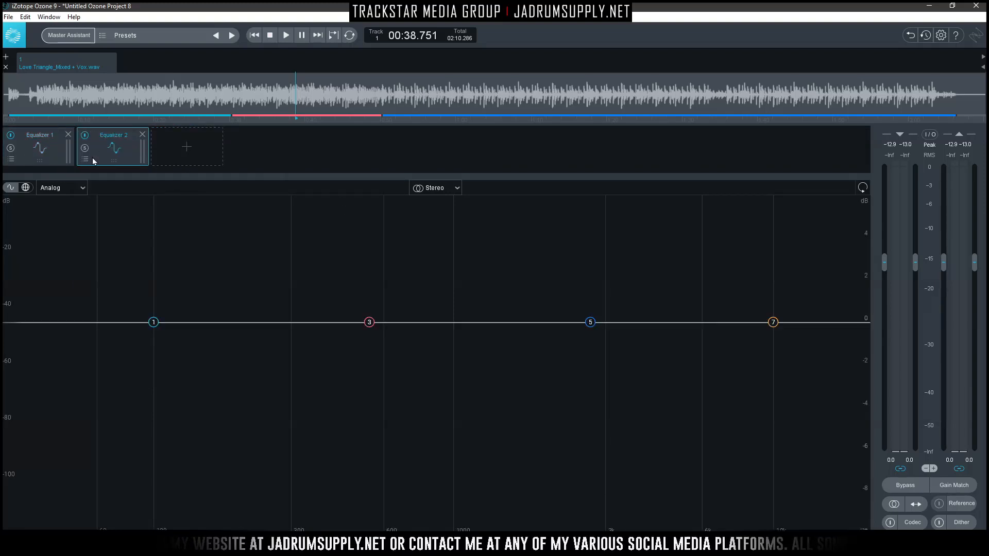
pyautogui.click(143, 135)
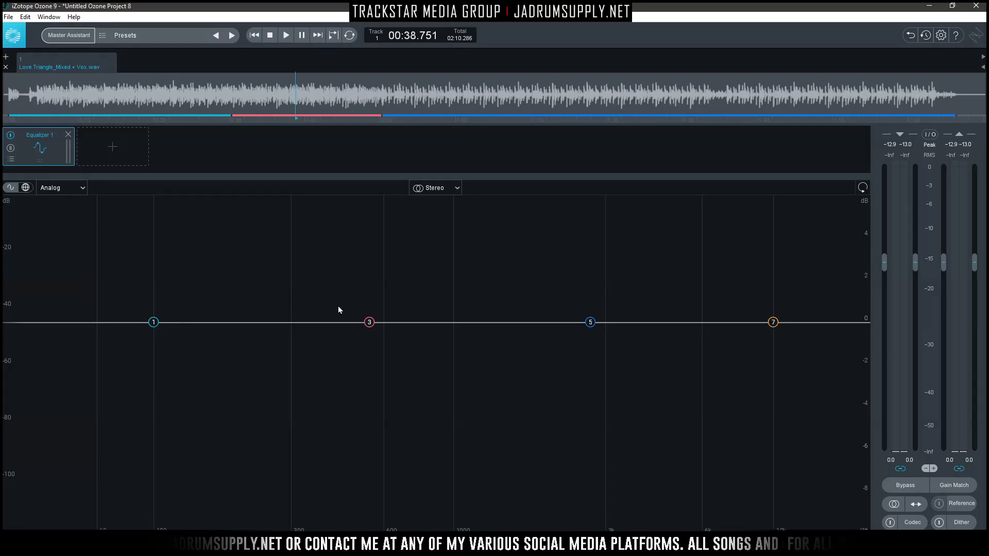
# Switch the equalizer to Digital mode and add three flat bands, one each between bands 1 and 3, 3 and 5, and 5 and 7
pyautogui.click(64, 188)
pyautogui.click(55, 213)
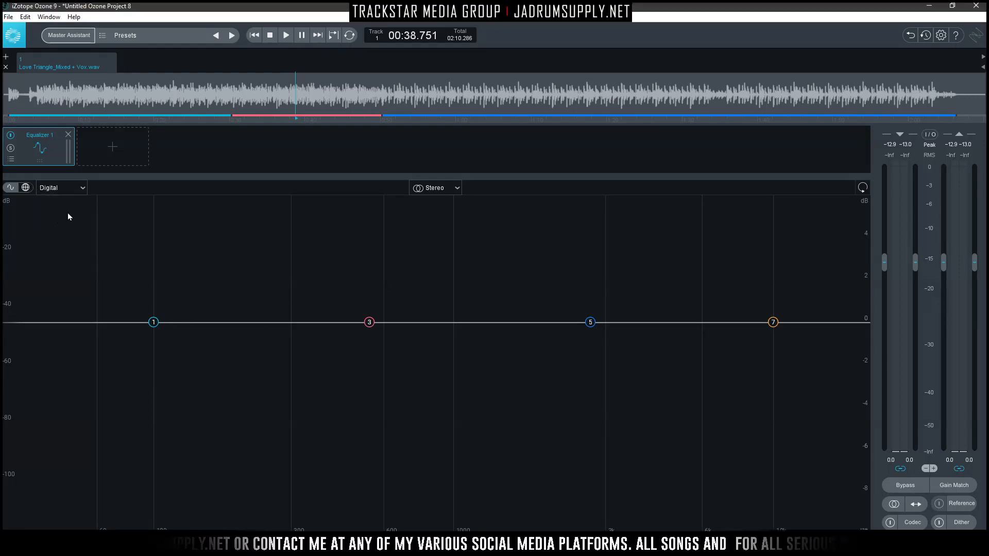
pyautogui.click(281, 322)
pyautogui.click(426, 322)
pyautogui.click(669, 322)
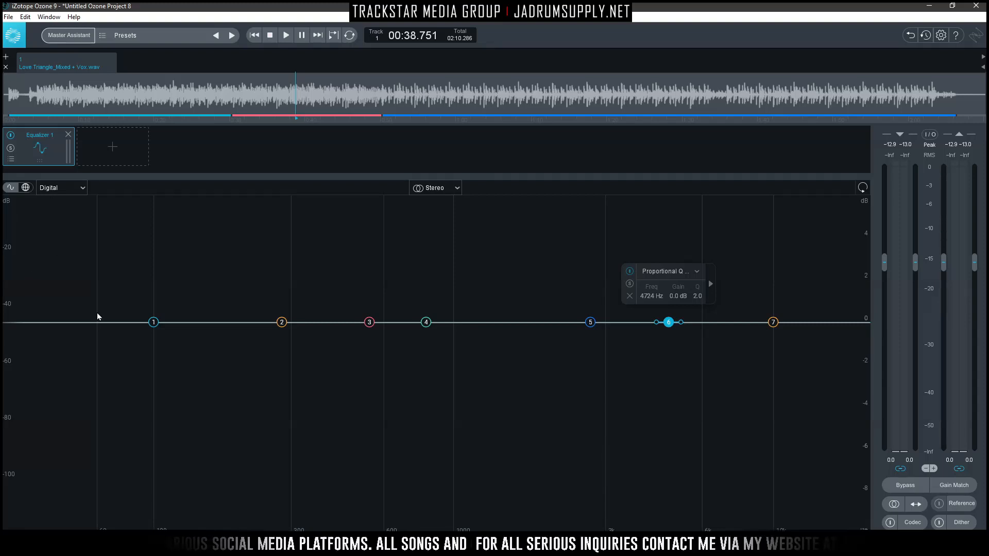
# Add a Flat High-Pass band at the low end of the spectrum with a 6 dB/oct slope and a 35 Hz frequency
pyautogui.click(19, 325)
pyautogui.moveTo(28, 328); pyautogui.dragTo(31, 323)
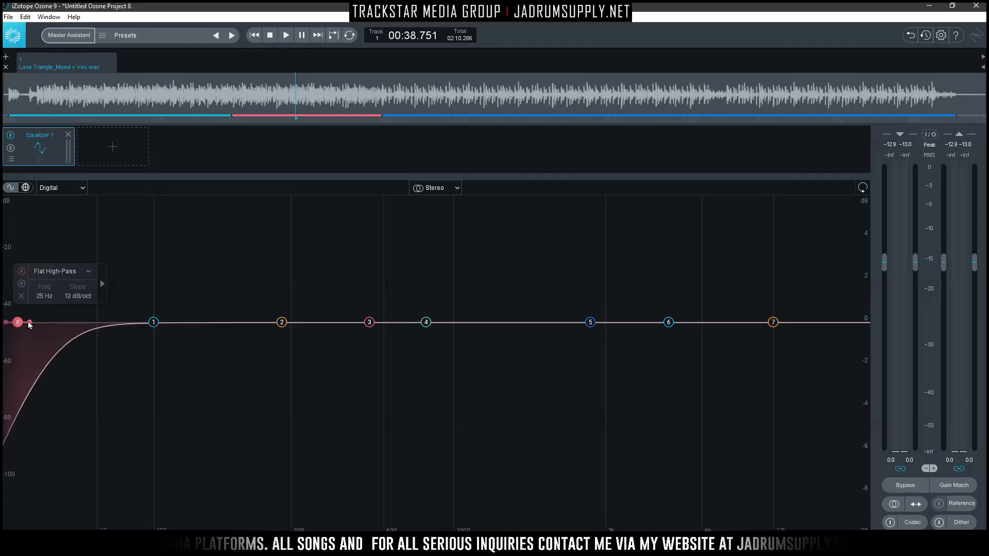
pyautogui.moveTo(31, 324); pyautogui.dragTo(36, 325)
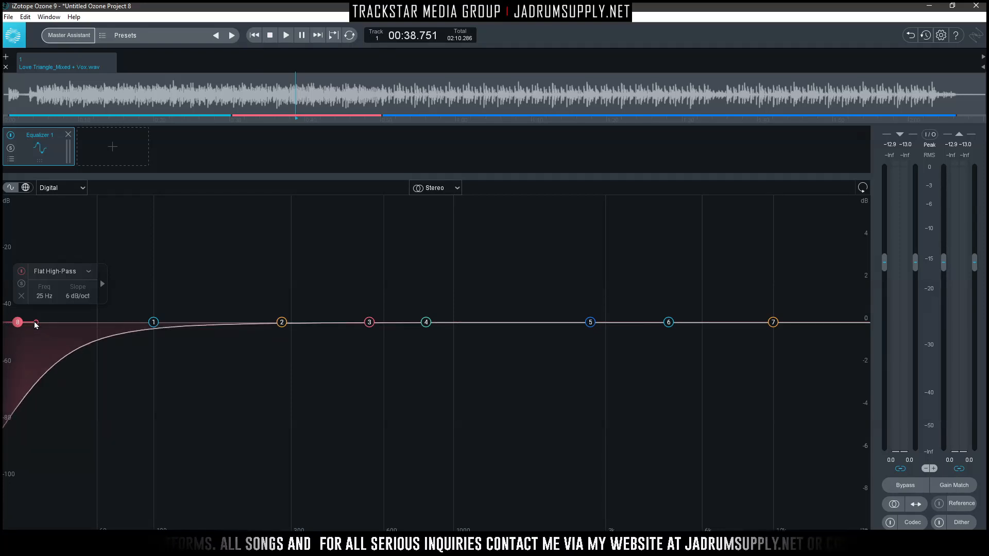
pyautogui.moveTo(19, 323); pyautogui.dragTo(28, 325)
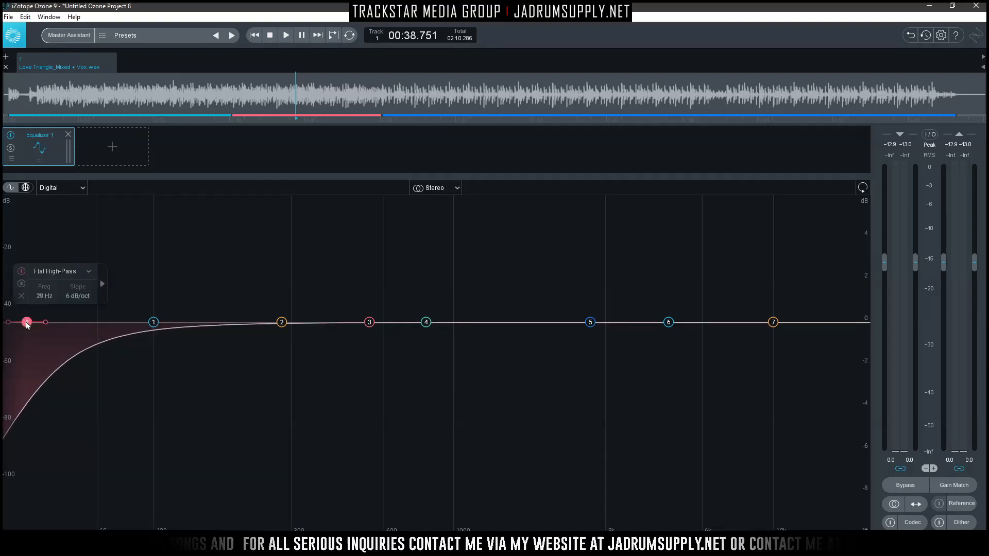
pyautogui.doubleClick(43, 298)
pyautogui.write('35')
pyautogui.press('Return')
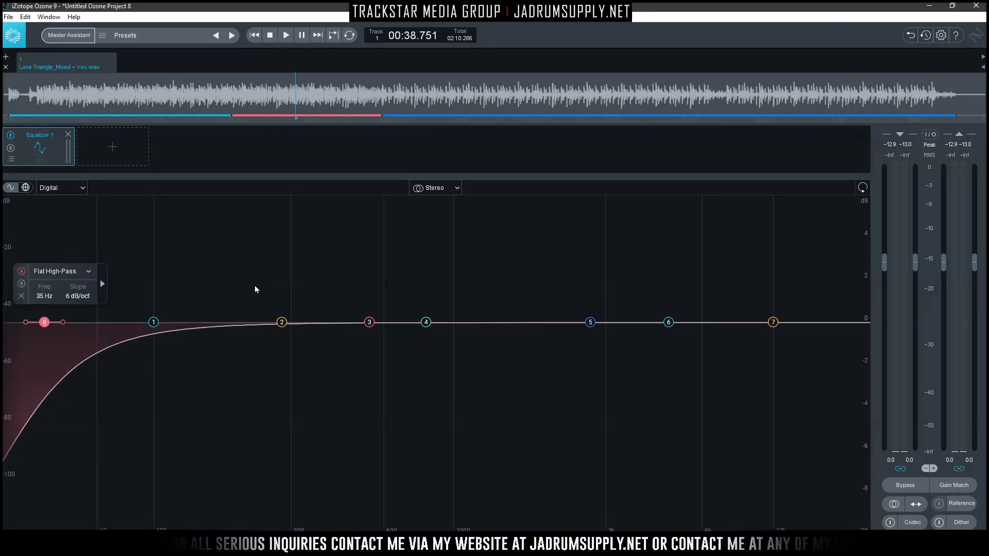
# Loop playback of a section starting at about 17.6 seconds, and adjust the high-pass band to about 36 Hz with a 24 dB/oct slope
pyautogui.press('space')
pyautogui.moveTo(135, 93); pyautogui.dragTo(418, 93)
pyautogui.moveTo(27, 323); pyautogui.dragTo(36, 322)
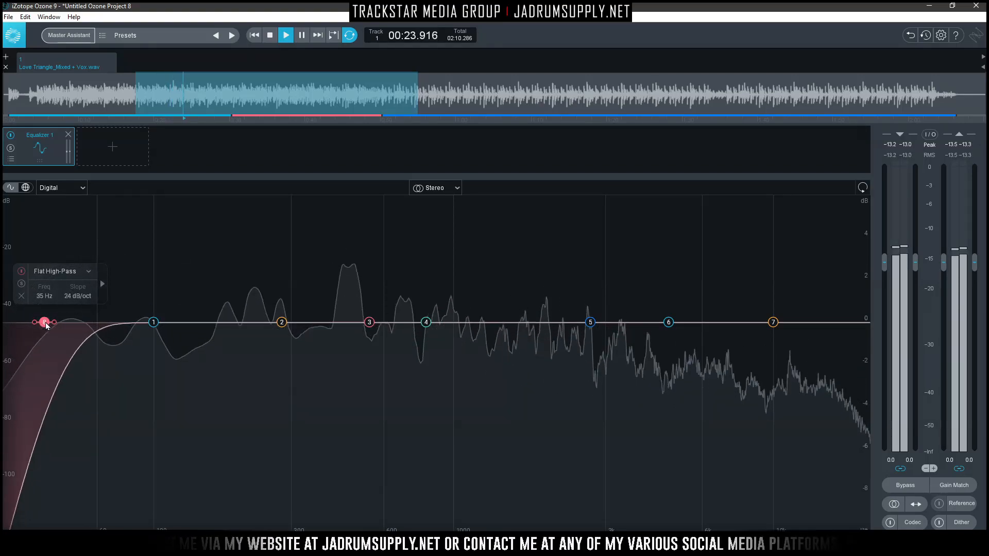
pyautogui.scroll(-2, 46, 323)
pyautogui.moveTo(47, 323); pyautogui.dragTo(49, 323)
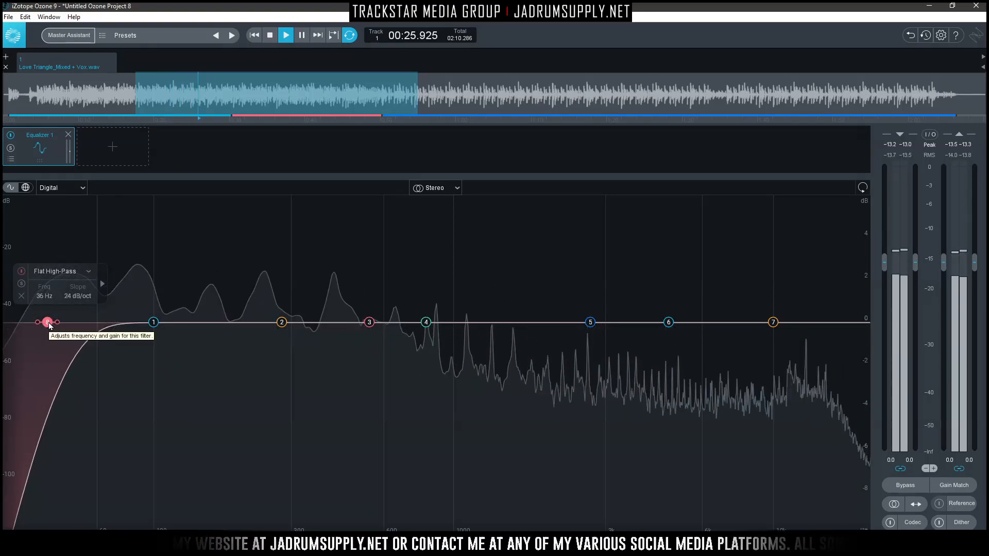
# Compare the looped section with the equalizer bypassed and enabled, then replay it briefly to hear the low cut
pyautogui.click(10, 137)
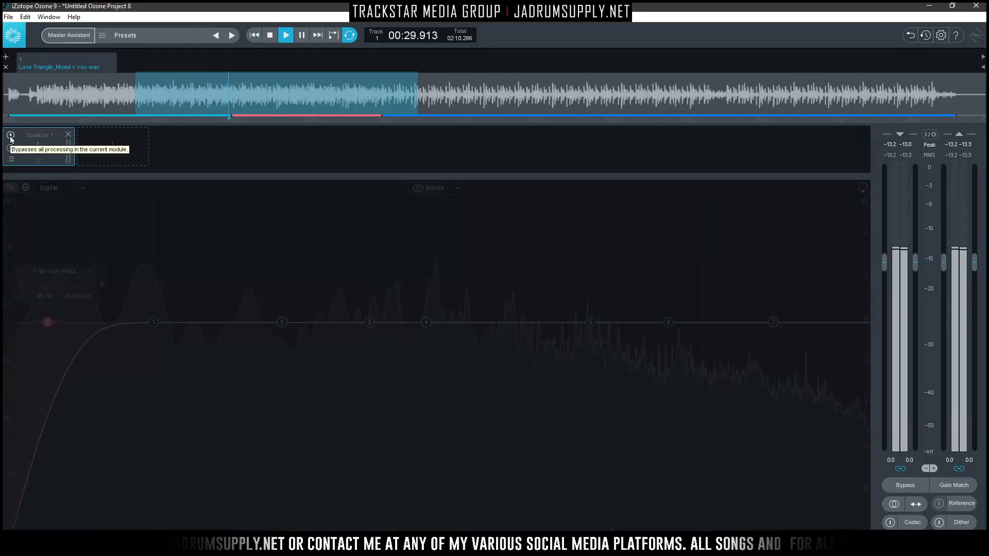
pyautogui.click(10, 137)
pyautogui.press('space')
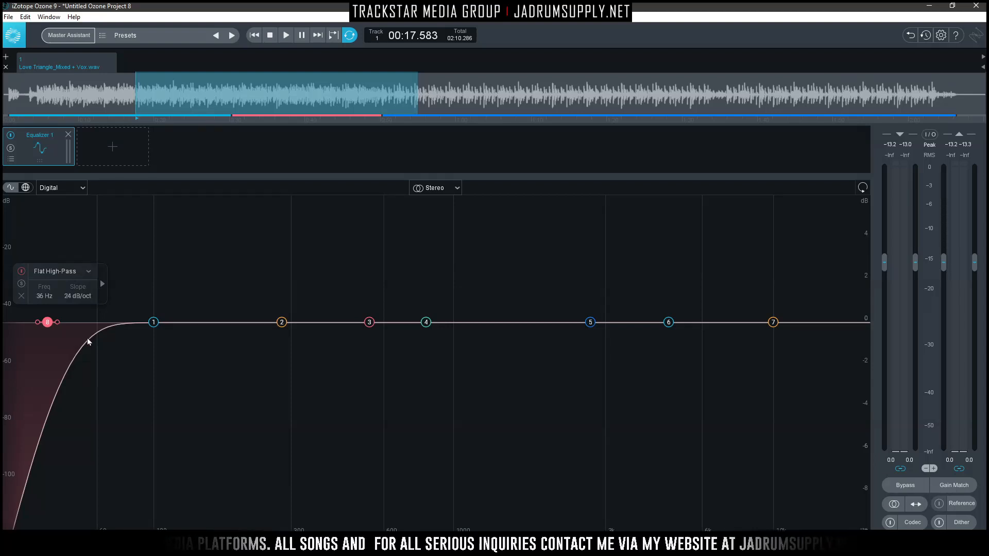
pyautogui.press('space')
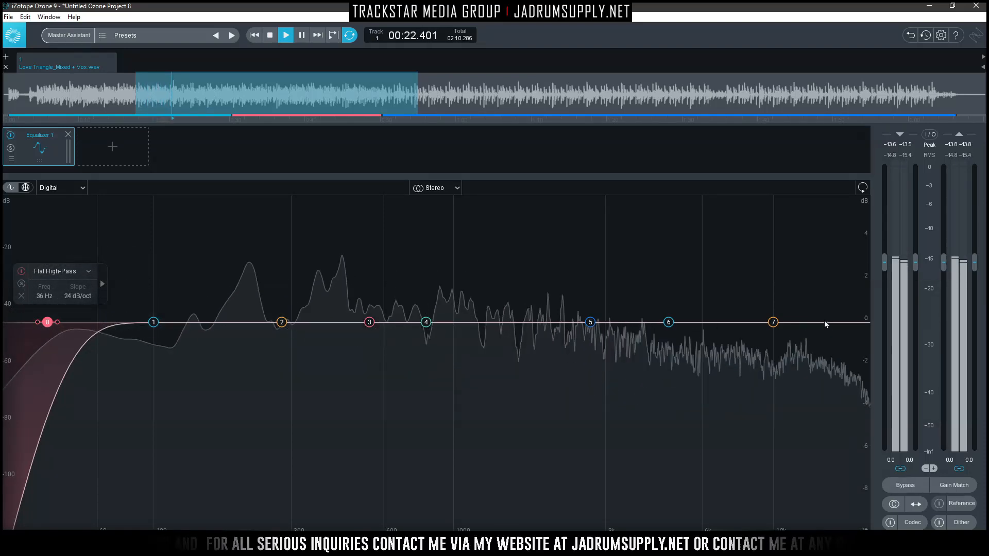
pyautogui.press('space')
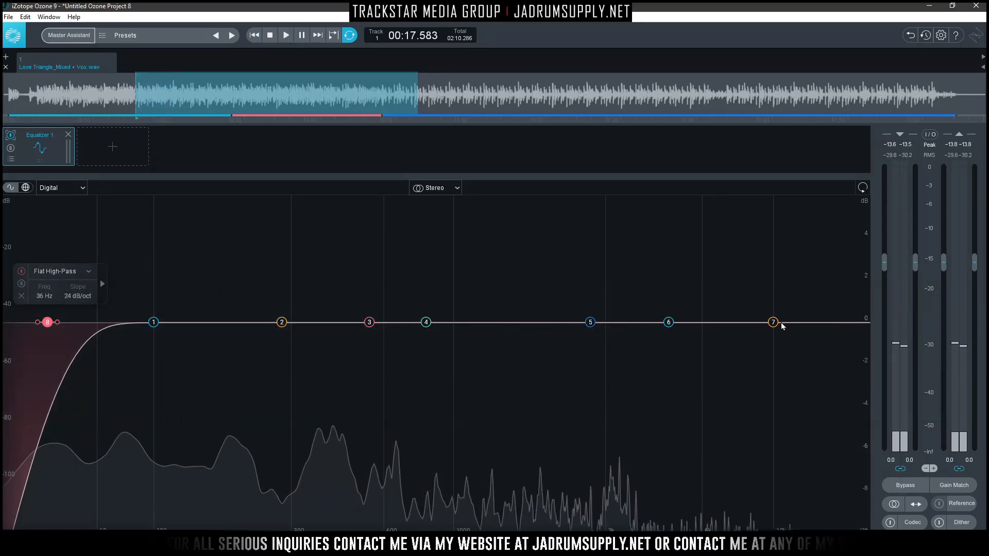
# Change band 7 to a Flat Low-Pass filter at about 10646 Hz
pyautogui.click(773, 323)
pyautogui.moveTo(774, 322); pyautogui.dragTo(782, 326)
pyautogui.click(788, 273)
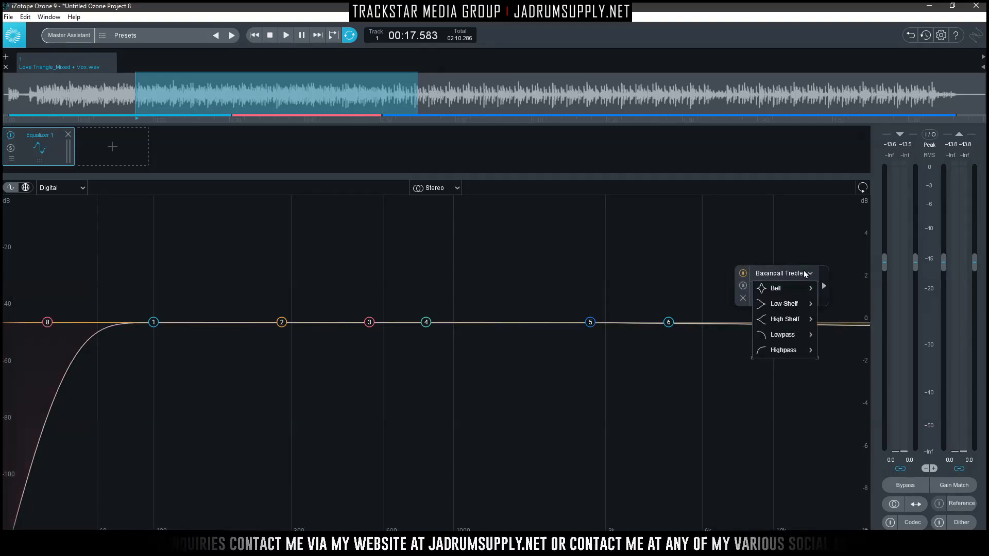
pyautogui.moveTo(783, 335)
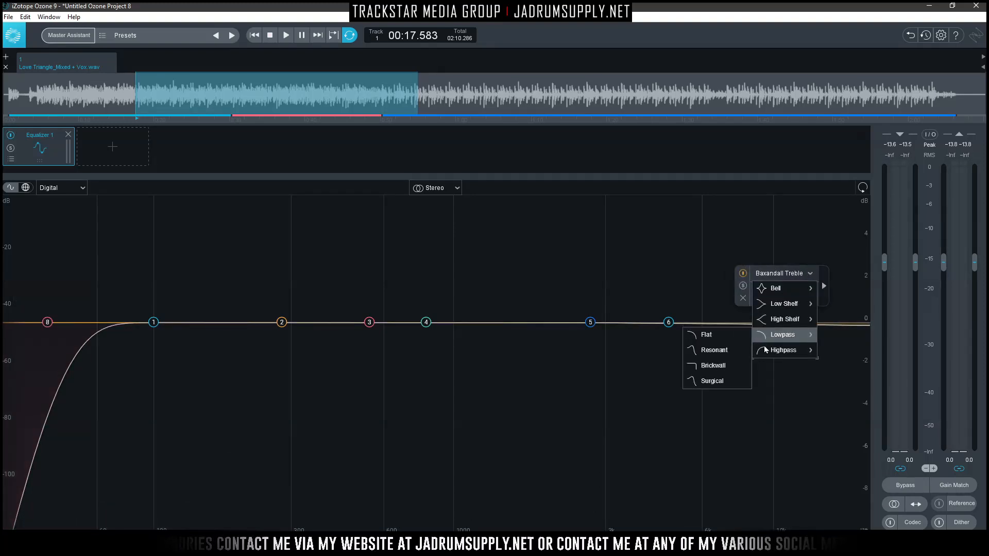
pyautogui.click(792, 338)
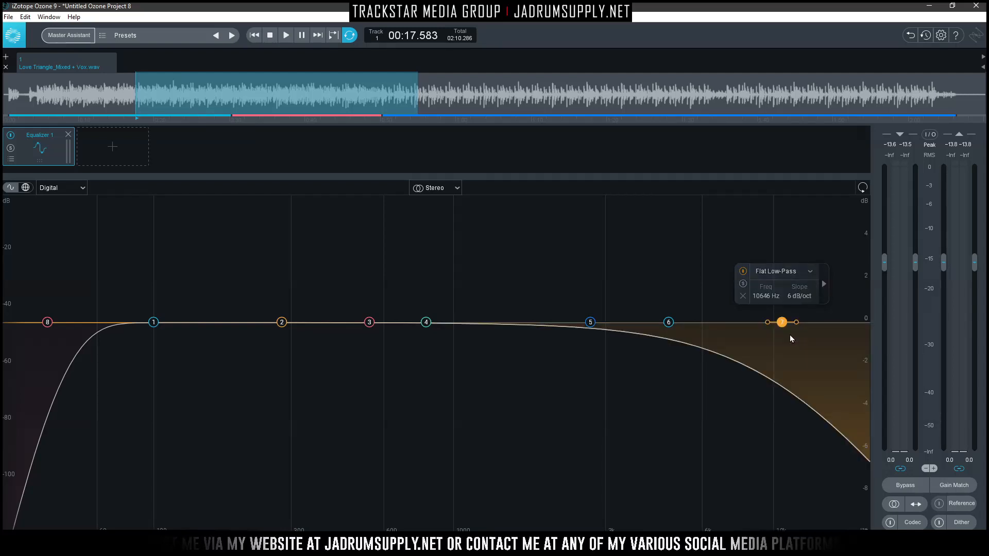
# Try the low-pass band across the spectrum, then set its slope to 24 dB/oct and its frequency to 19980 Hz
pyautogui.moveTo(781, 323); pyautogui.dragTo(299, 323)
pyautogui.moveTo(432, 311); pyautogui.dragTo(772, 323)
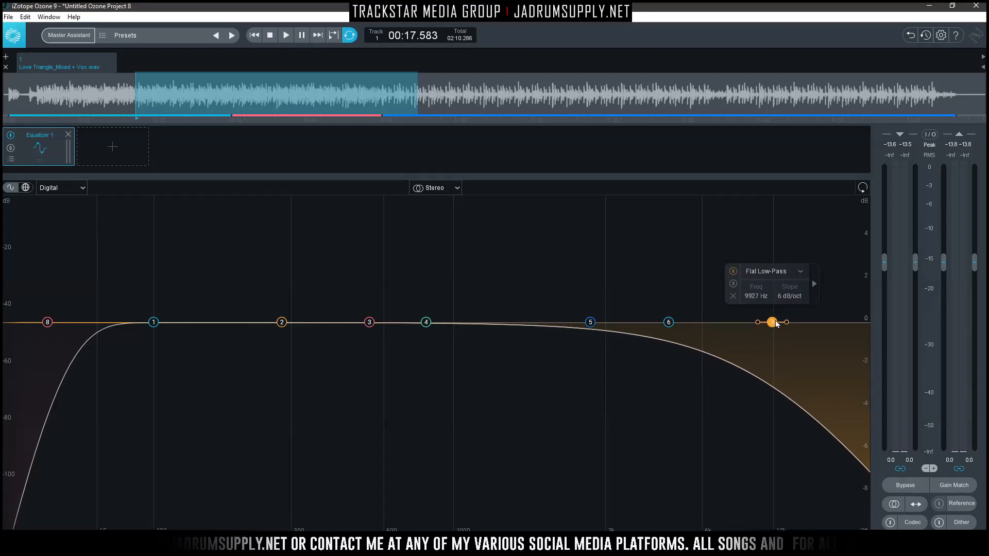
pyautogui.moveTo(792, 323)
pyautogui.mouseDown()
pyautogui.moveTo(807, 323)
pyautogui.moveTo(774, 330)
pyautogui.moveTo(799, 324)
pyautogui.mouseUp()
pyautogui.doubleClick(787, 296)
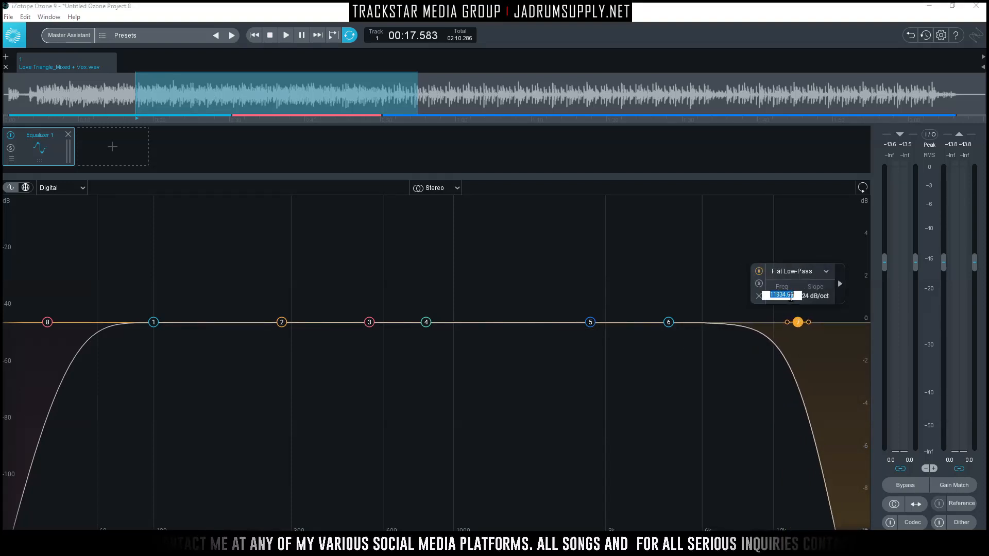
pyautogui.write('199')
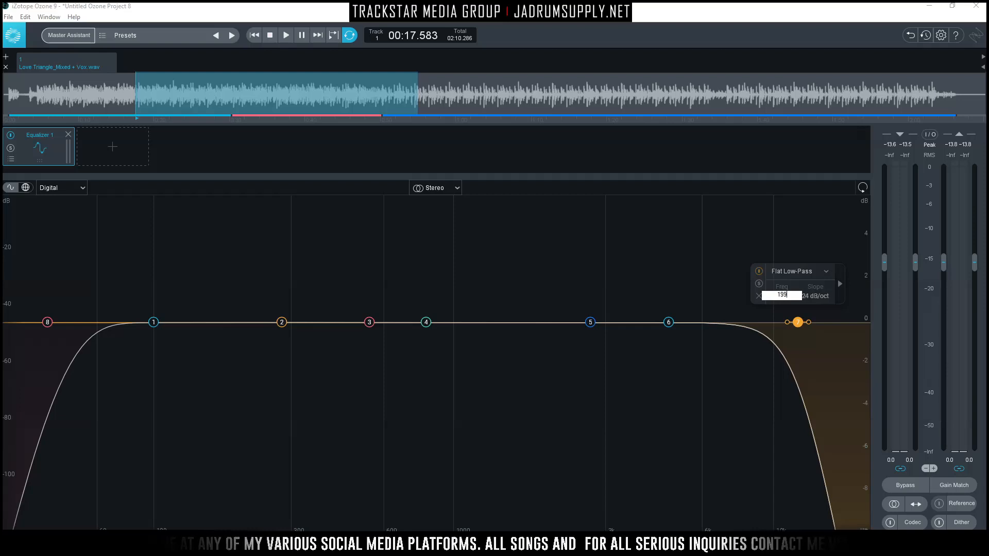
pyautogui.write('80')
pyautogui.press('Return')
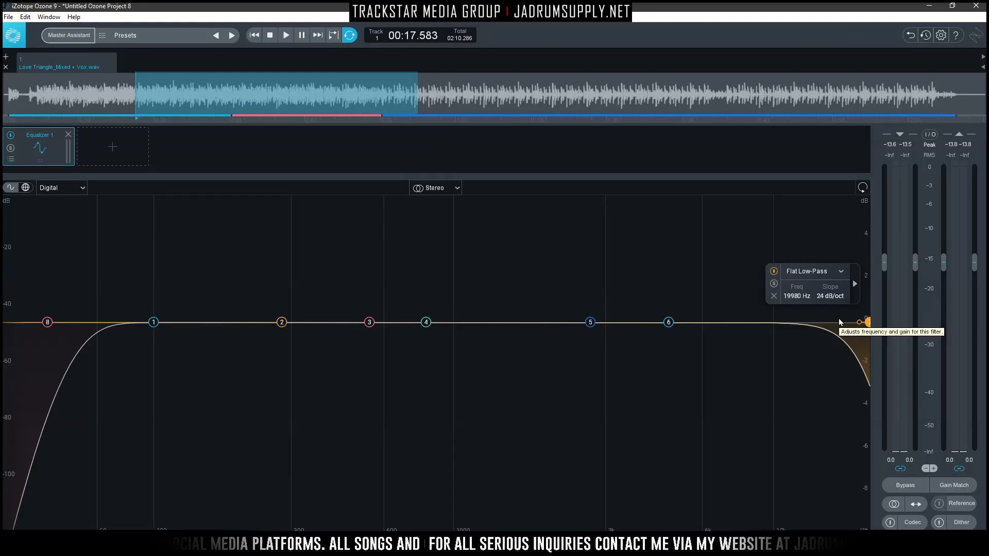
# Play the looped section and remove bands 2 and 1 from the equalizer
pyautogui.press('space')
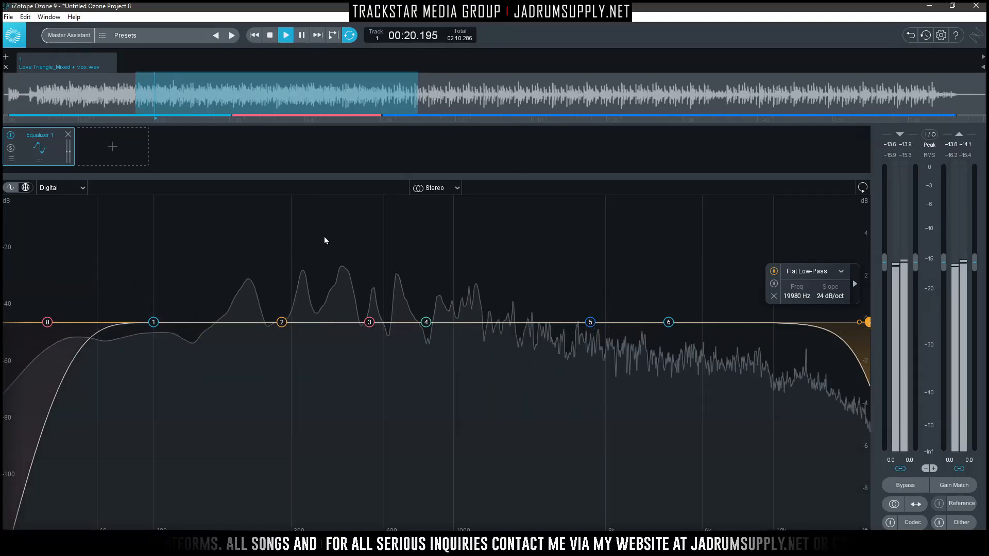
pyautogui.click(282, 323)
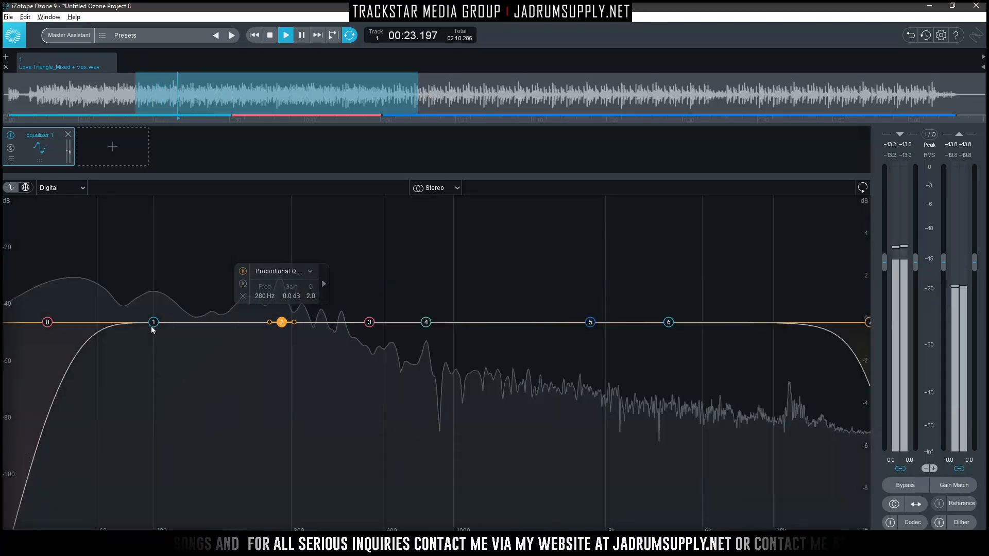
pyautogui.click(154, 323)
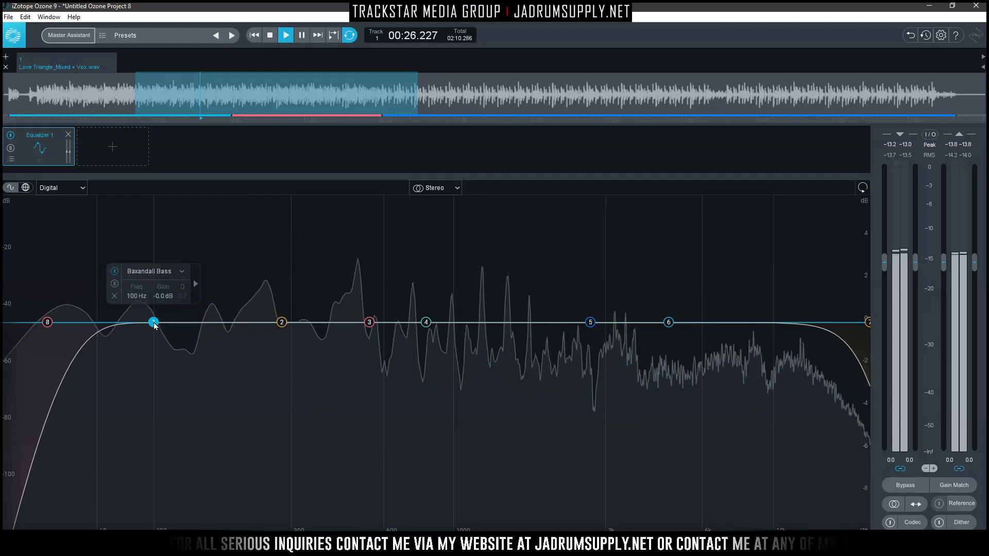
pyautogui.click(281, 323)
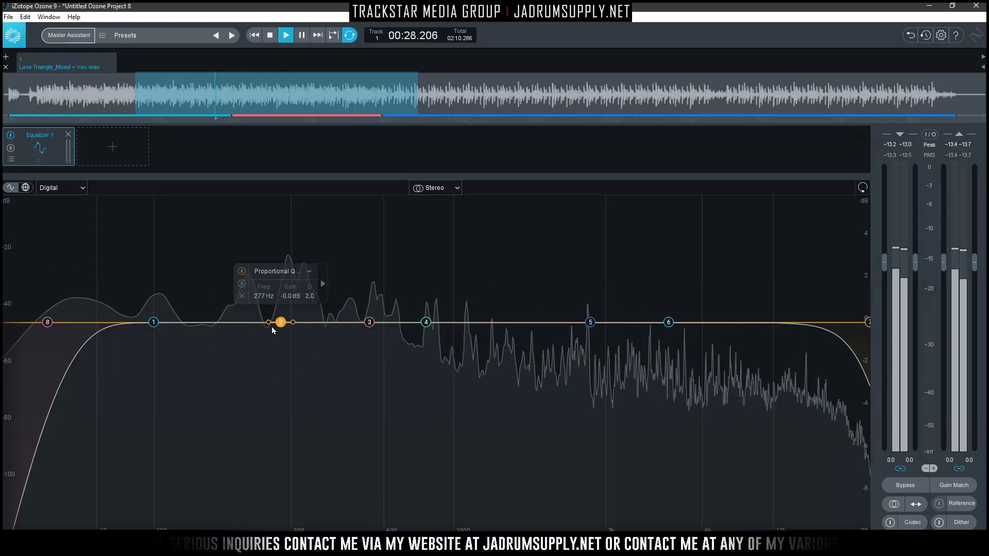
pyautogui.click(242, 296)
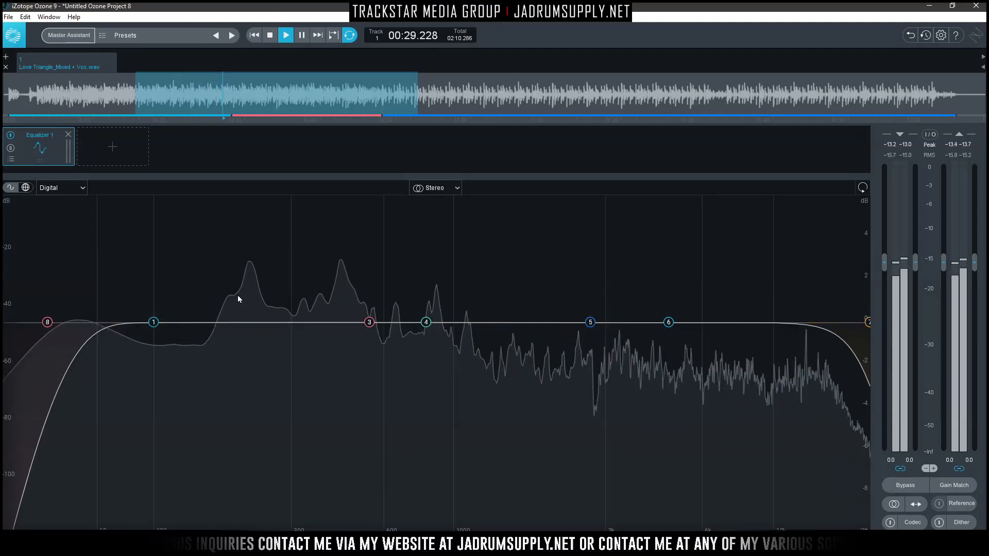
pyautogui.click(153, 322)
pyautogui.click(114, 296)
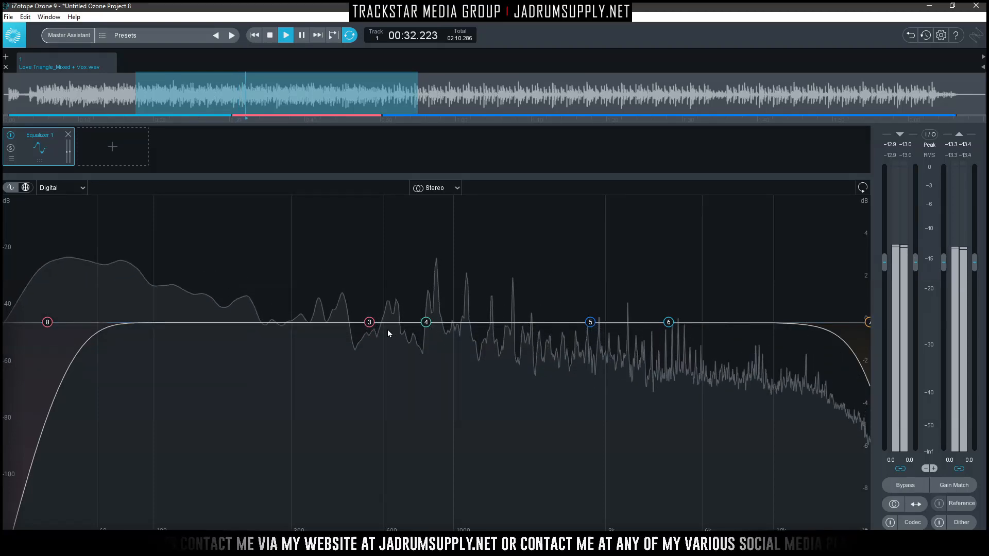
# Remove the unused equalizer bands 3, 4, 5 and 6, and stop playback
pyautogui.click(368, 322)
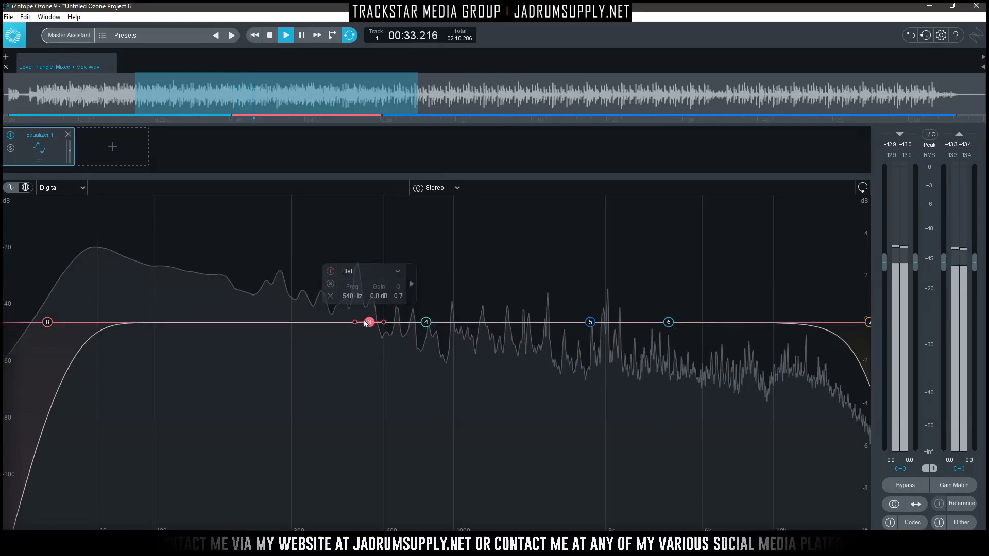
pyautogui.click(328, 298)
pyautogui.press('space')
pyautogui.click(426, 323)
pyautogui.click(389, 296)
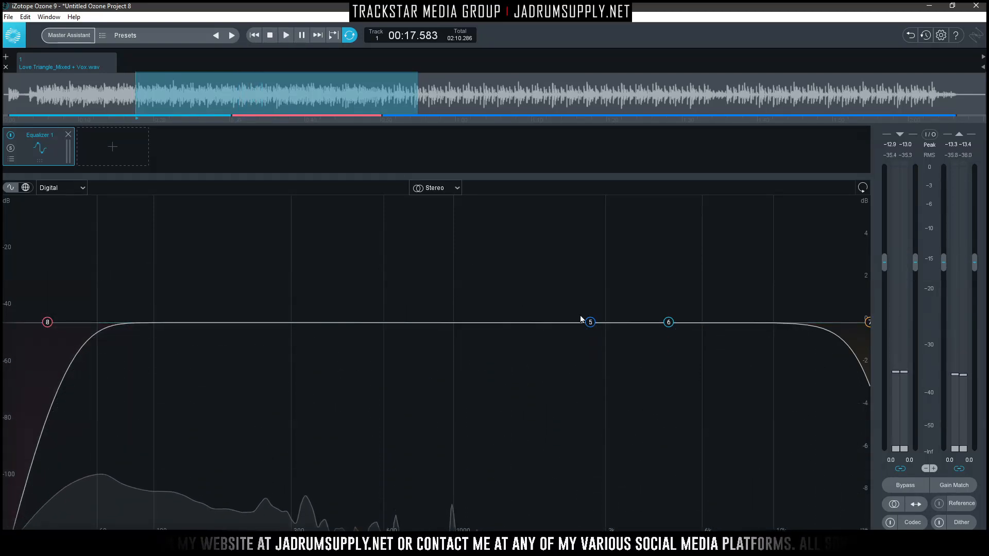
pyautogui.click(586, 323)
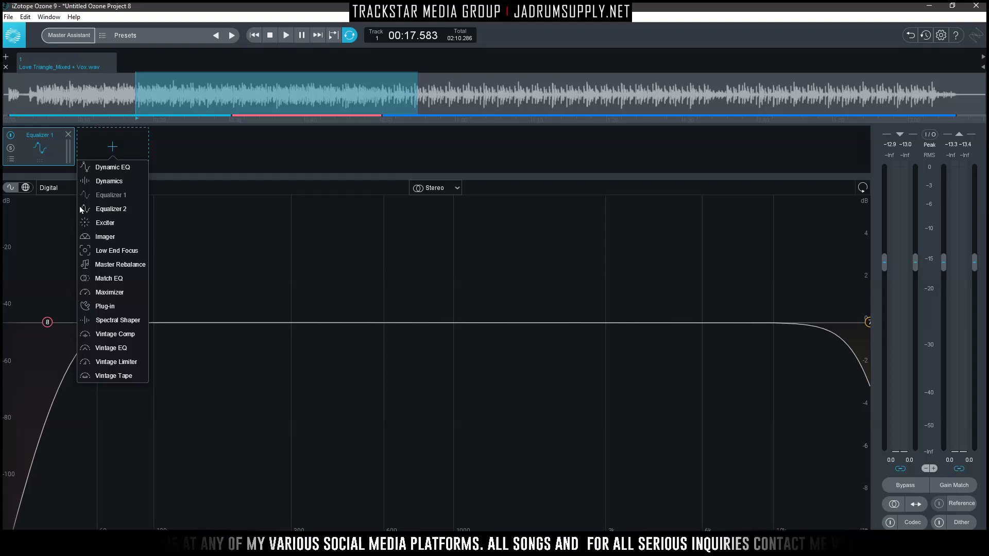
# Add a Dynamics module after the equalizer and play the loop briefly through it
pyautogui.click(109, 182)
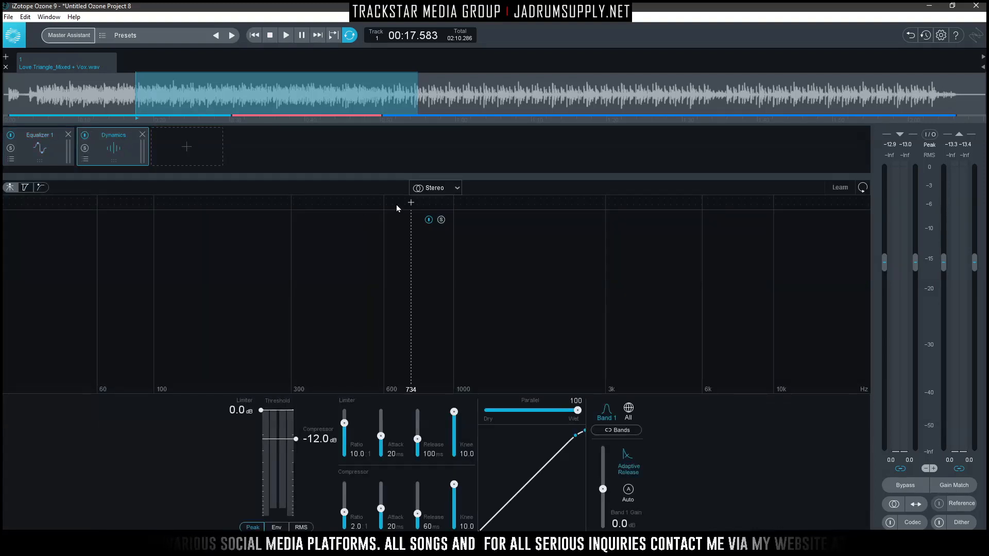
pyautogui.press('space')
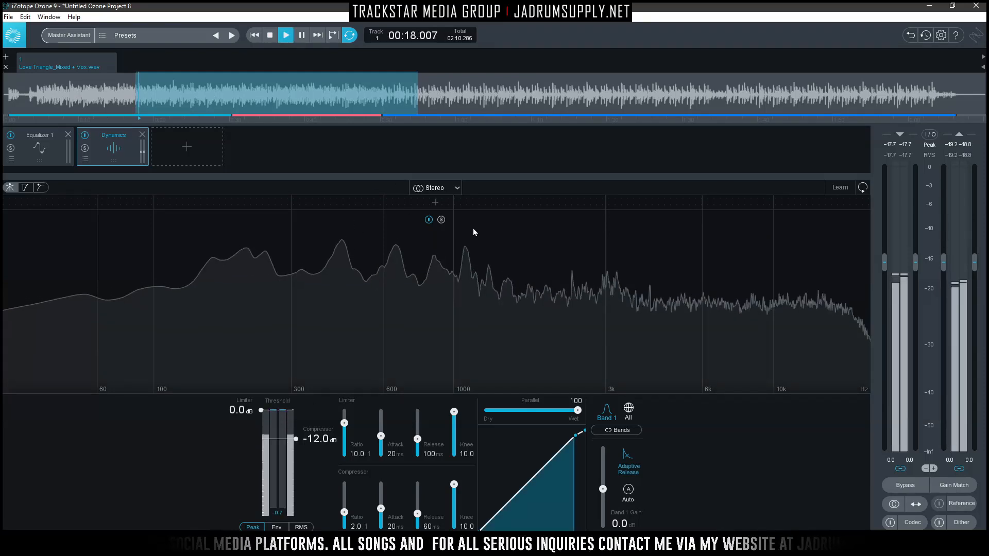
pyautogui.press('space')
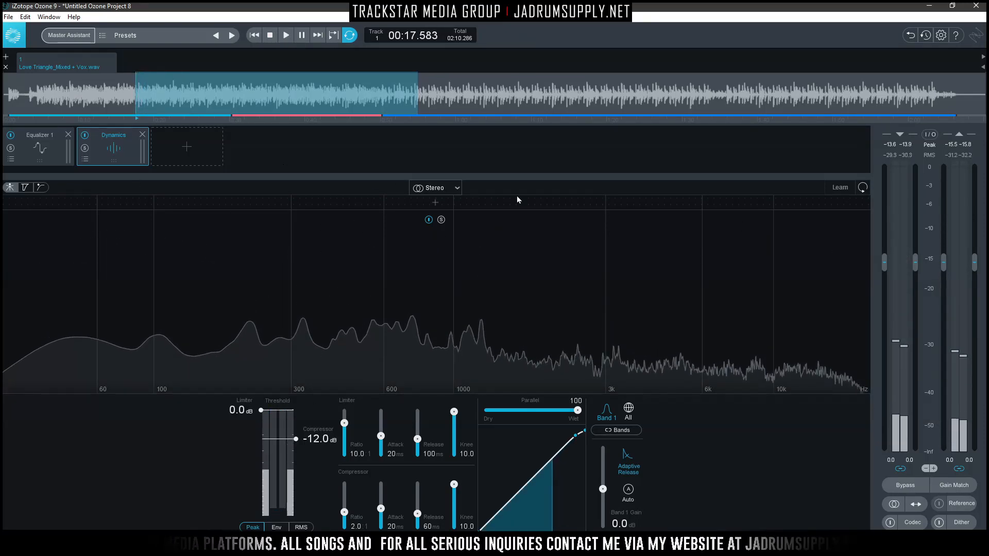
# Split the Dynamics module into four bands and use Learn during playback to place the crossovers
pyautogui.click(187, 202)
pyautogui.click(335, 202)
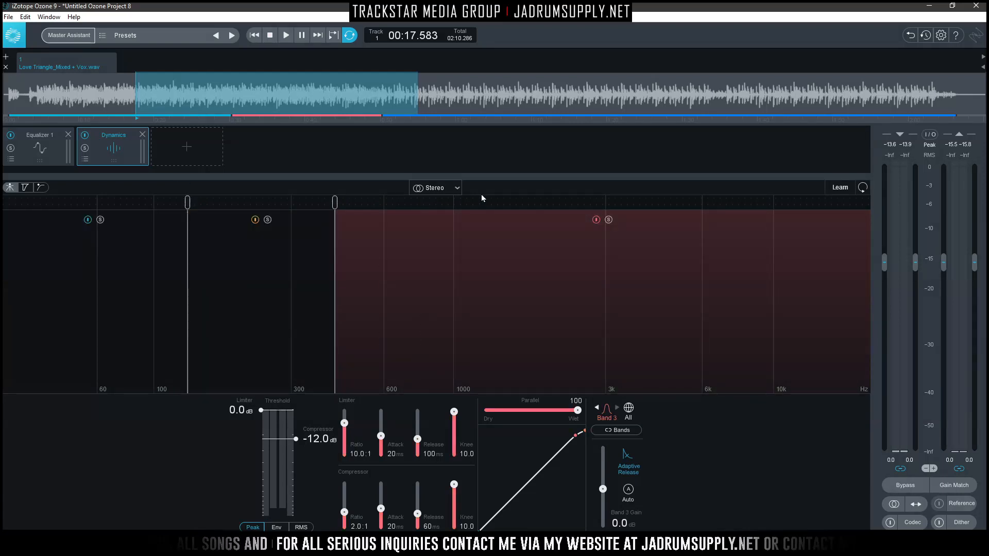
pyautogui.click(520, 202)
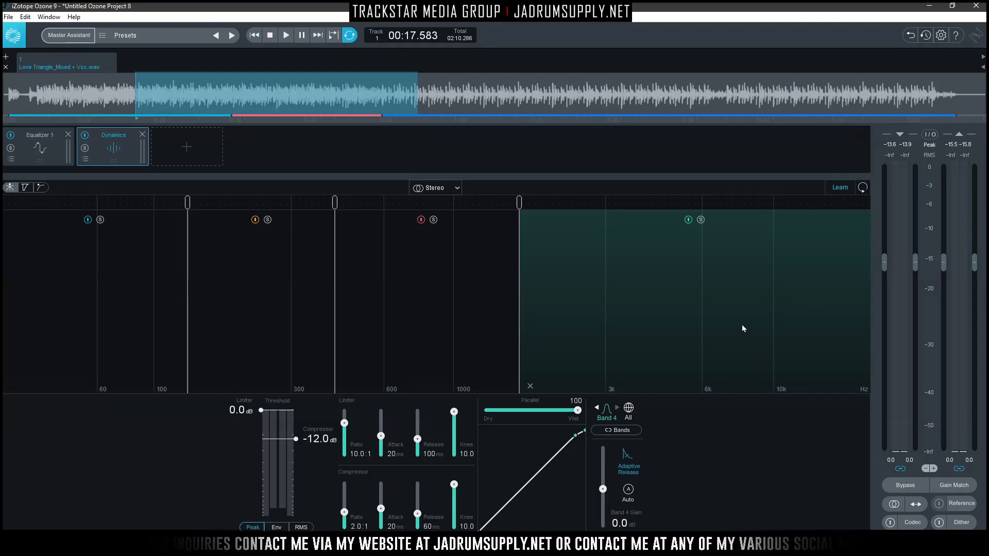
pyautogui.press('space')
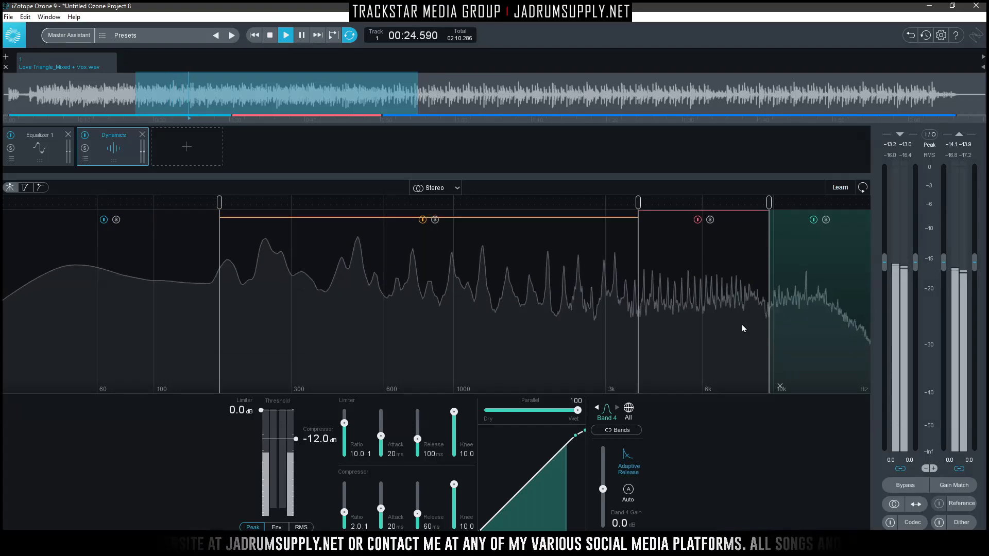
pyautogui.press('space')
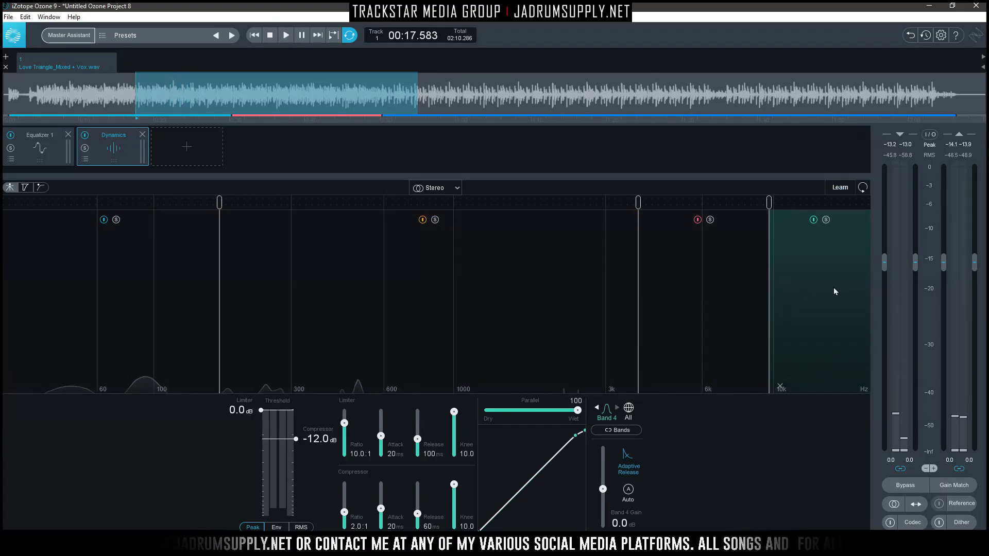
# Solo the lowest Dynamics band, play the loop, and raise the first crossover slightly
pyautogui.click(700, 298)
pyautogui.click(290, 293)
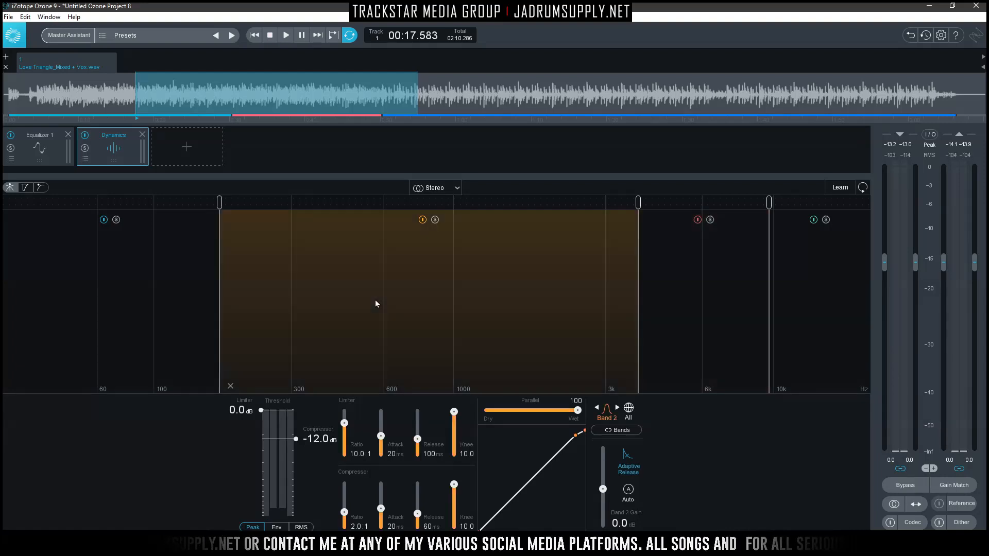
pyautogui.click(69, 274)
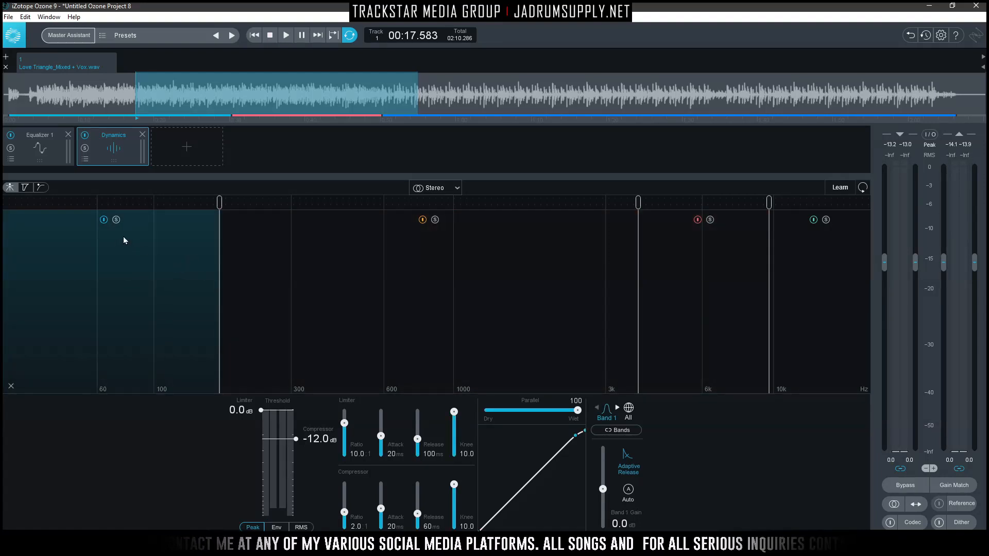
pyautogui.click(116, 221)
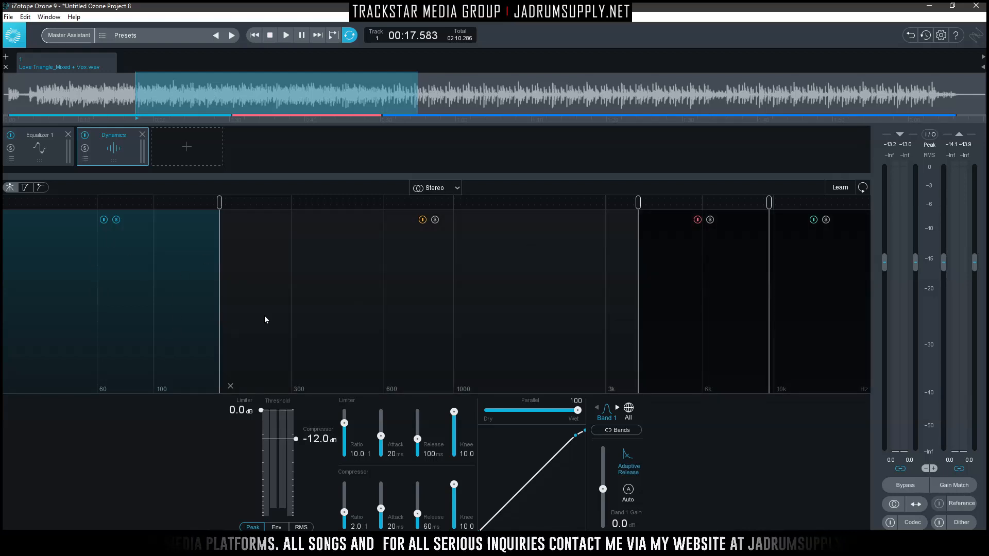
pyautogui.press('space')
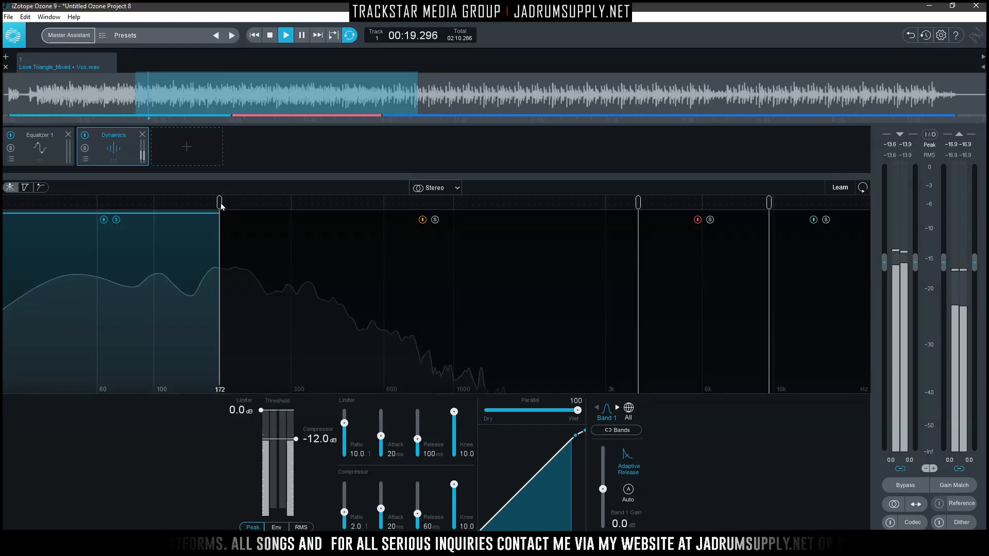
pyautogui.moveTo(220, 206)
pyautogui.mouseDown()
pyautogui.moveTo(272, 214)
pyautogui.moveTo(299, 206)
pyautogui.moveTo(233, 207)
pyautogui.mouseUp()
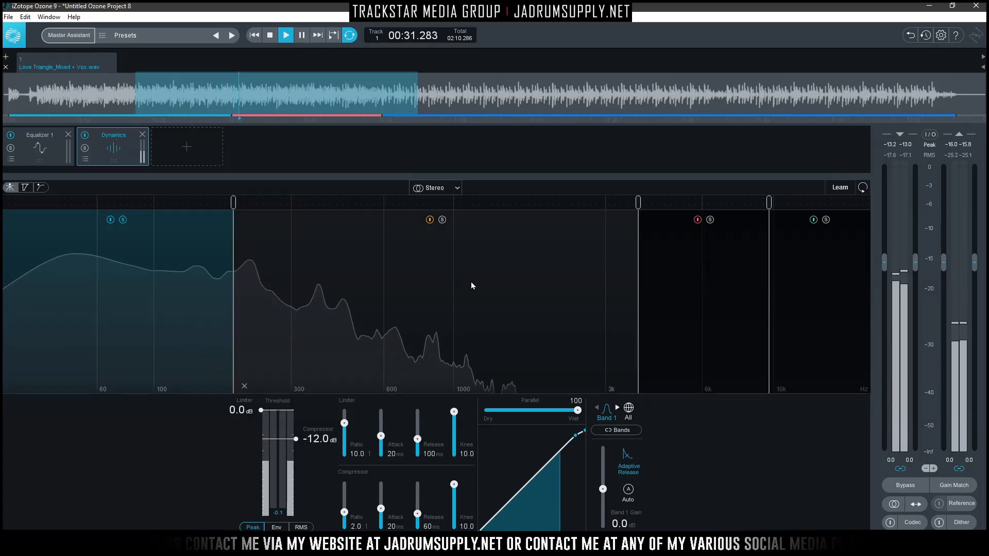
# Solo bands 2 to 4 in turn, lowering the second crossover to about 2.5 kHz and the third crossover slightly
pyautogui.click(442, 220)
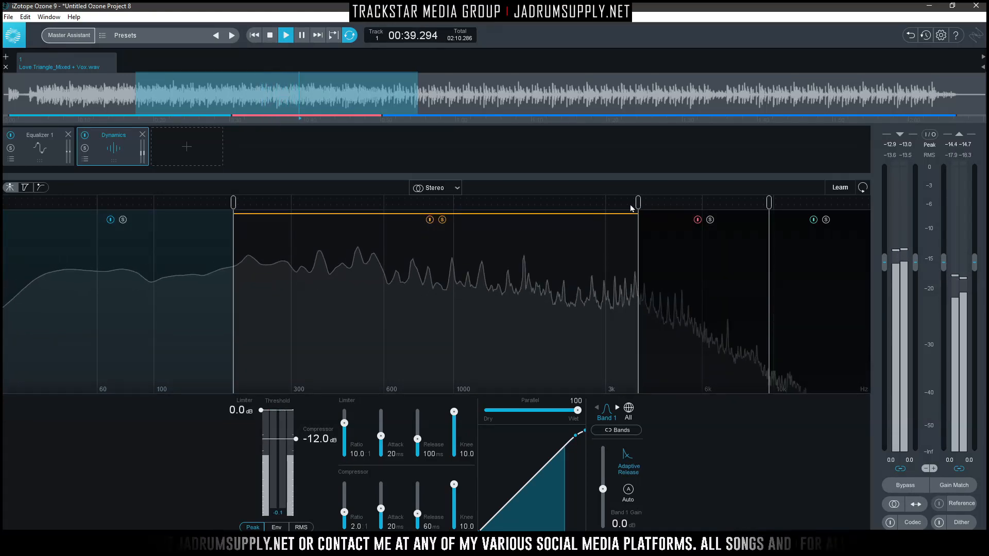
pyautogui.moveTo(638, 203); pyautogui.dragTo(581, 203)
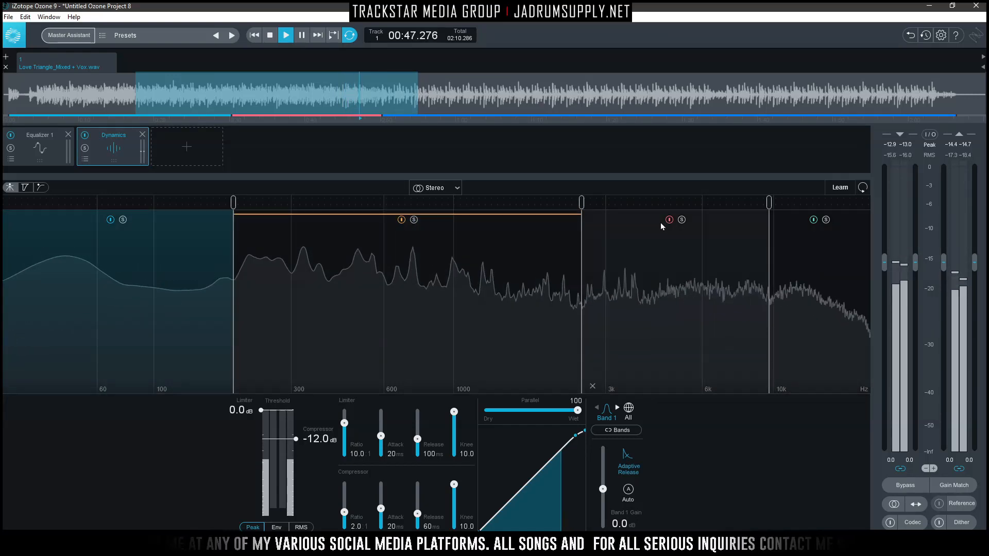
pyautogui.click(682, 219)
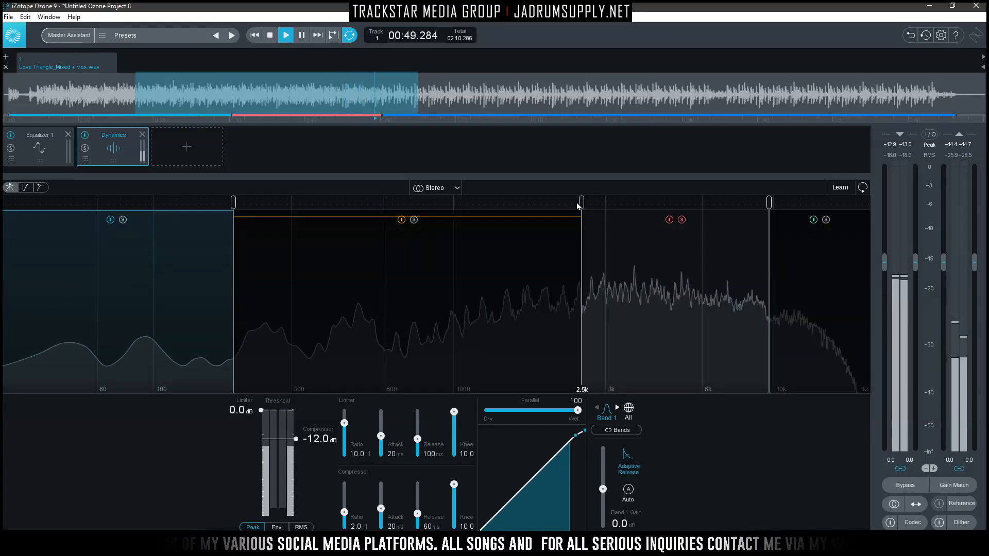
pyautogui.moveTo(580, 204); pyautogui.dragTo(578, 204)
pyautogui.moveTo(768, 204); pyautogui.dragTo(744, 202)
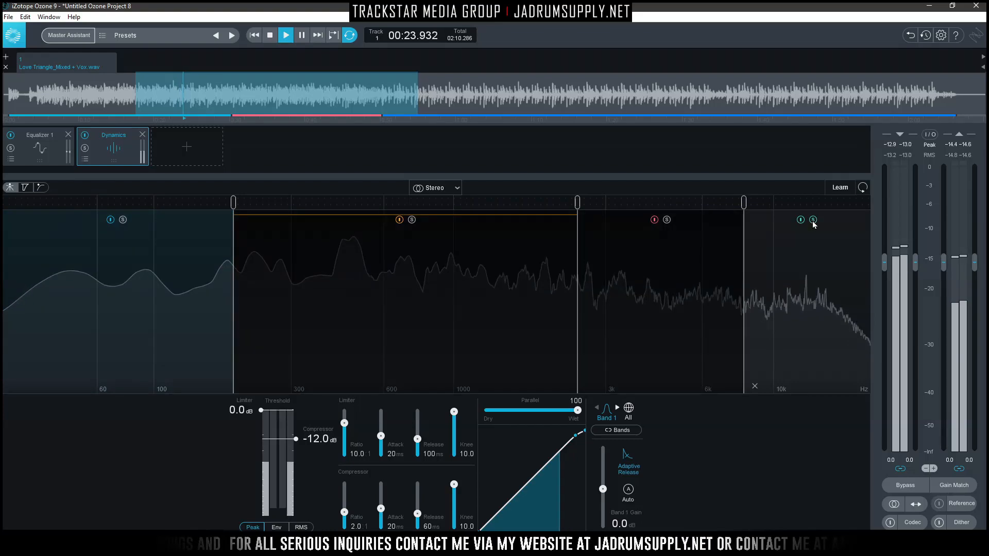
pyautogui.click(813, 221)
# Compare the playing mix with Dynamics bands 4 and 3 bypassed and enabled
pyautogui.click(800, 220)
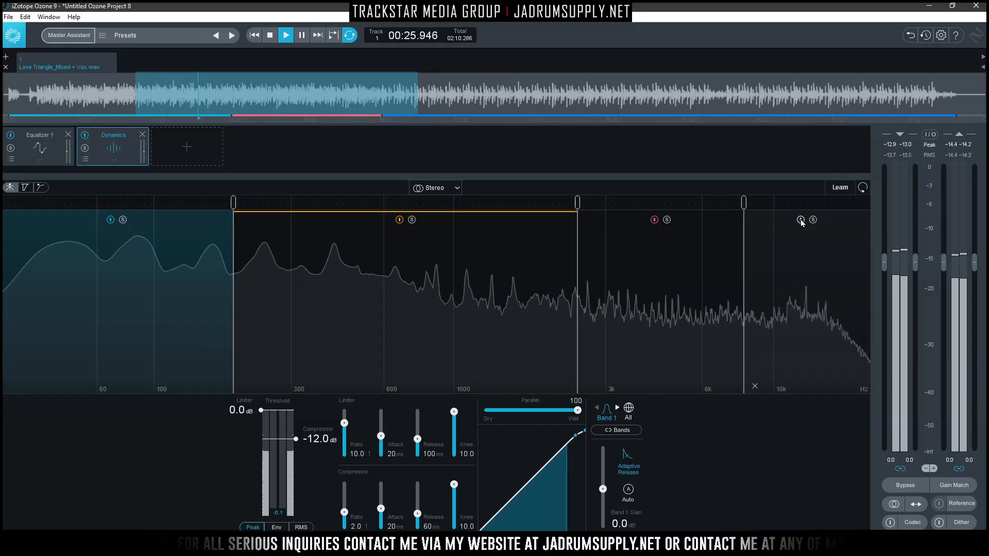
pyautogui.click(654, 220)
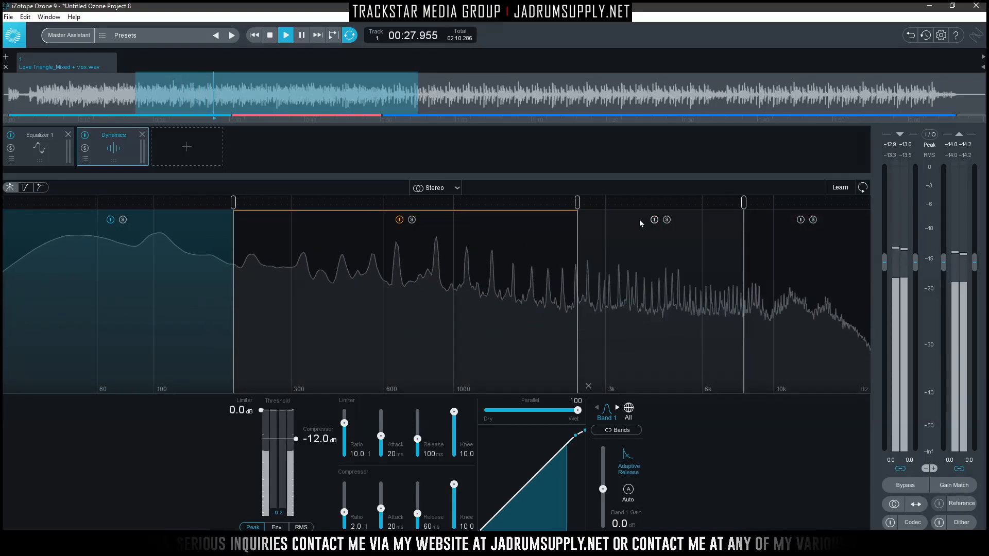
pyautogui.click(654, 220)
pyautogui.click(800, 220)
pyautogui.press('space')
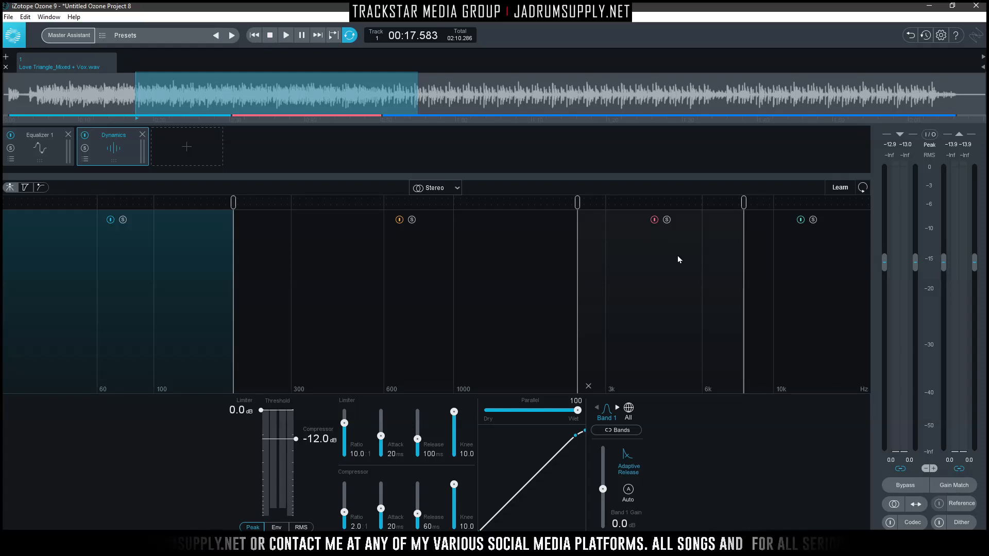
# Solo the third Dynamics band, listen to it, and set its compressor threshold to -13.4 dB
pyautogui.click(654, 279)
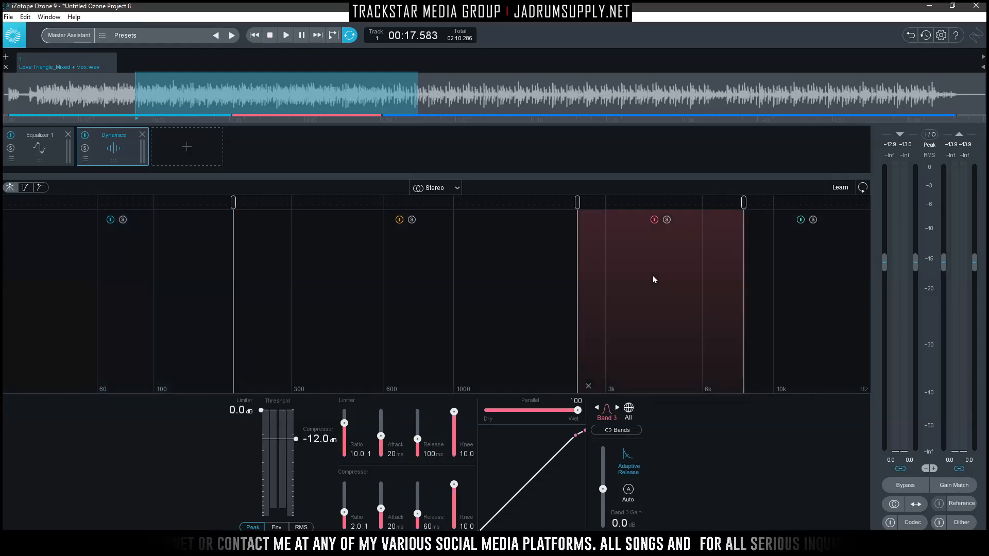
pyautogui.click(667, 220)
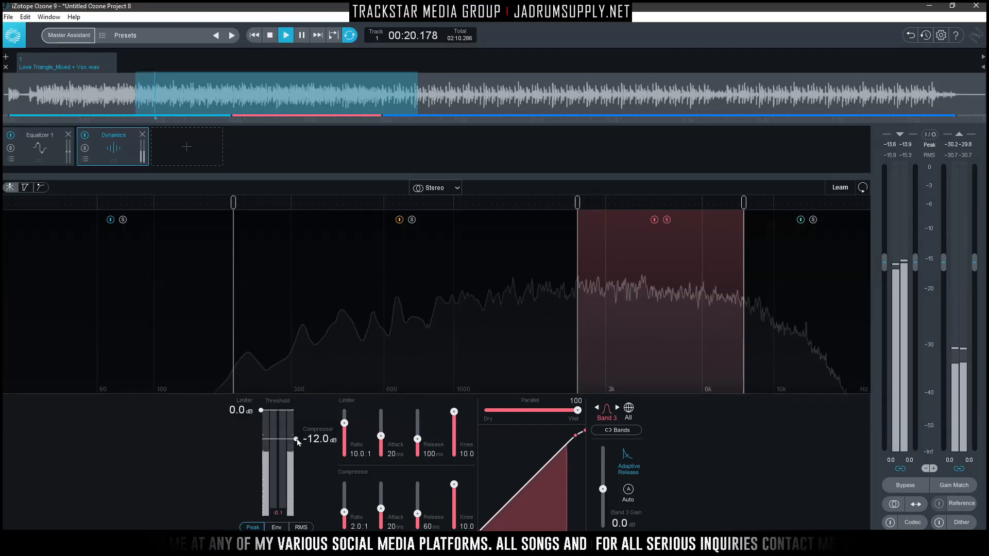
pyautogui.press('space')
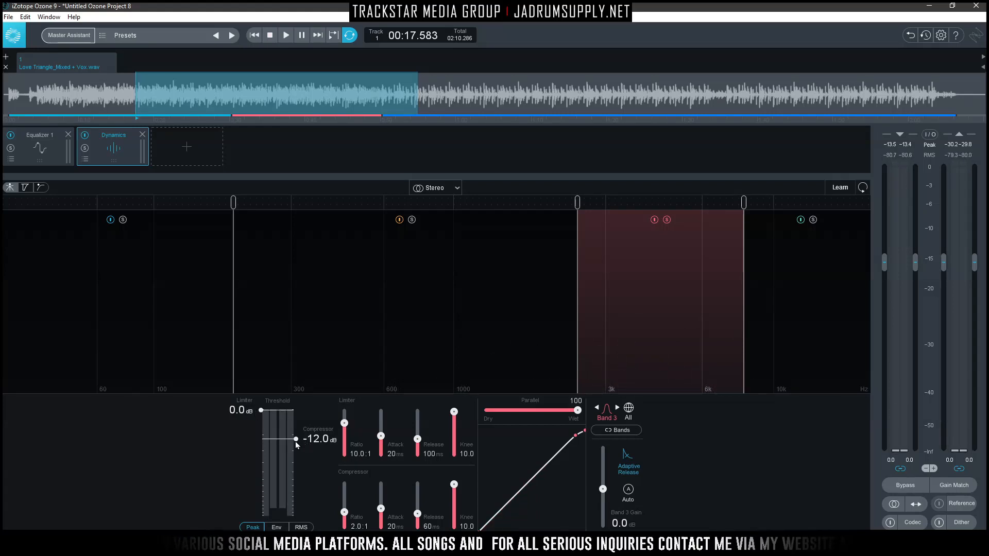
pyautogui.scroll(1, 298, 440)
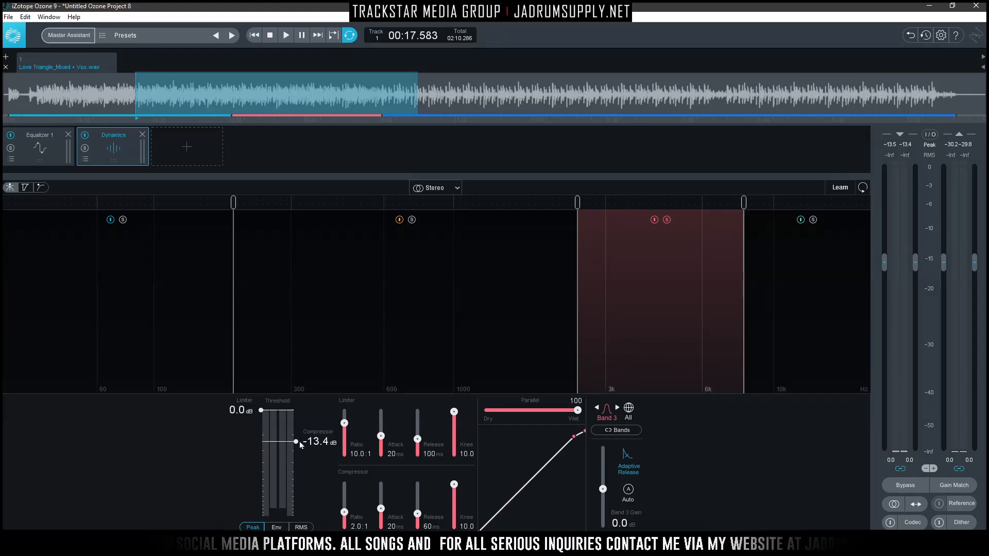
# Replay the soloed third band and lower its compressor threshold to -24.9 dB
pyautogui.press('space')
pyautogui.moveTo(302, 437); pyautogui.dragTo(295, 463)
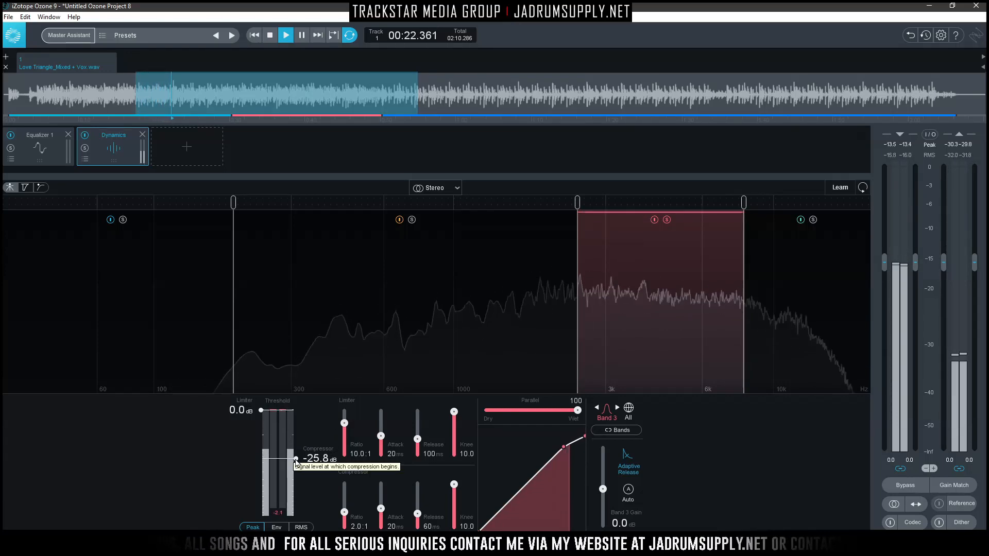
pyautogui.press('space')
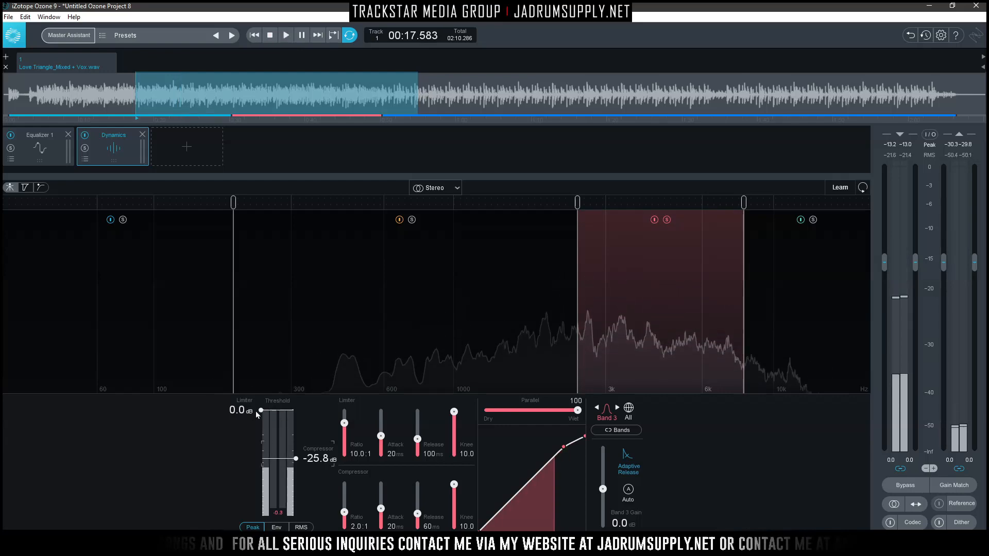
pyautogui.moveTo(253, 412)
pyautogui.mouseDown()
pyautogui.moveTo(271, 488)
pyautogui.moveTo(267, 410)
pyautogui.mouseUp()
pyautogui.moveTo(299, 486); pyautogui.dragTo(298, 457)
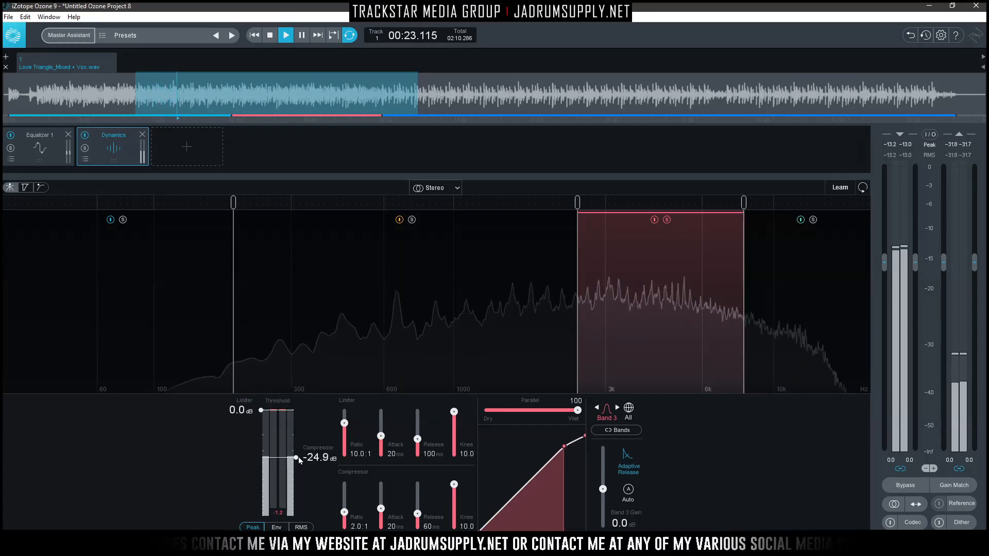
# Raise the third band's limiter ratio to 30.0:1 and set its compressor ratio to 2.5:1
pyautogui.moveTo(344, 422); pyautogui.dragTo(349, 451)
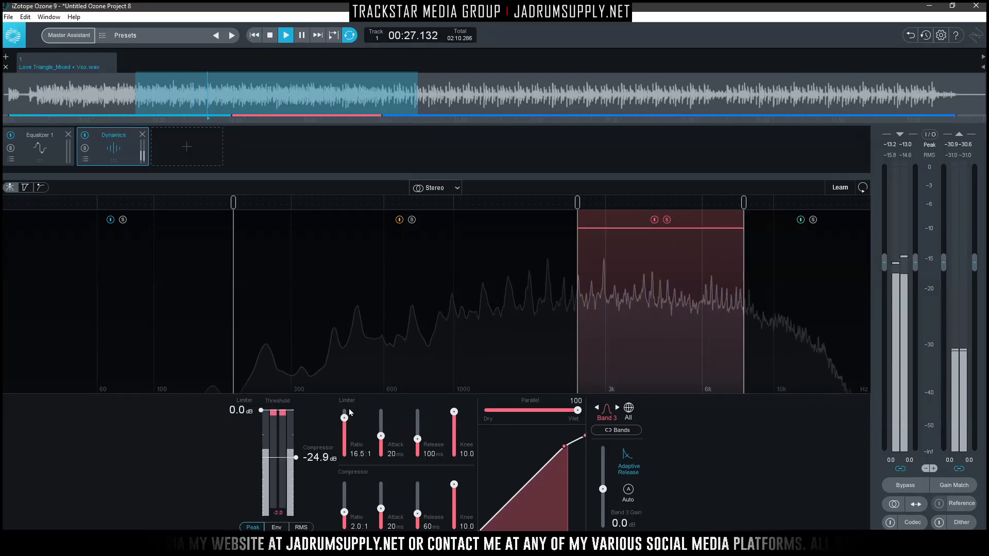
pyautogui.moveTo(349, 410); pyautogui.dragTo(345, 405)
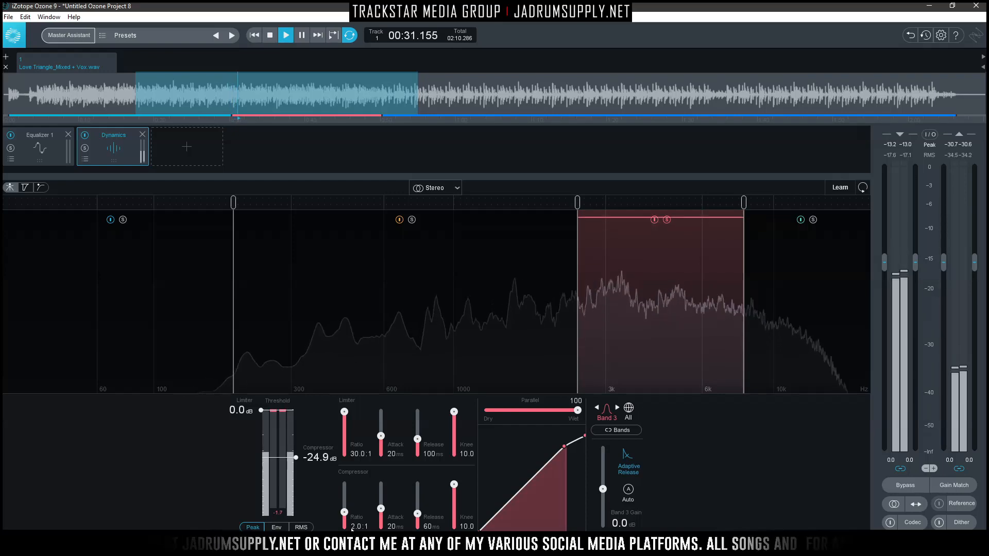
pyautogui.doubleClick(357, 527)
pyautogui.write('2.5')
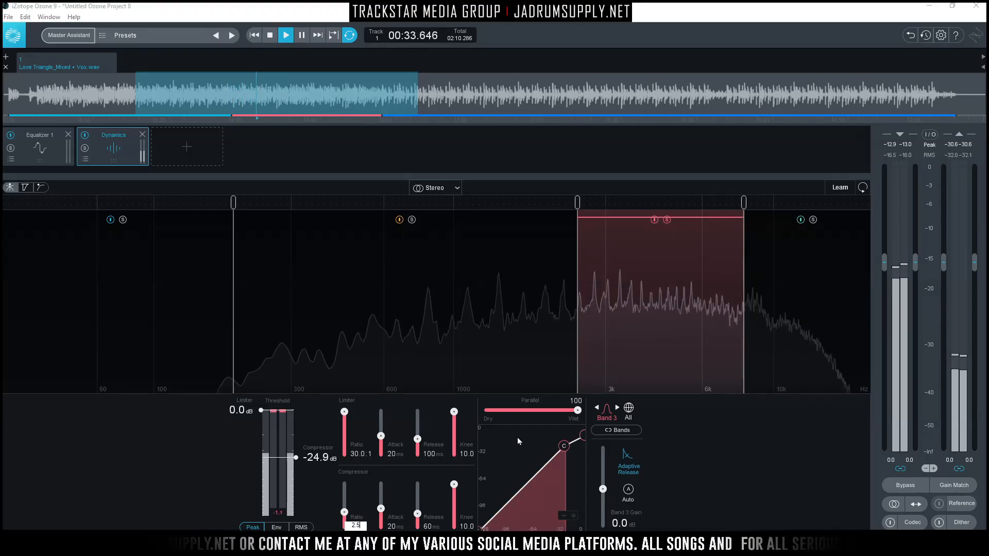
pyautogui.press('Return')
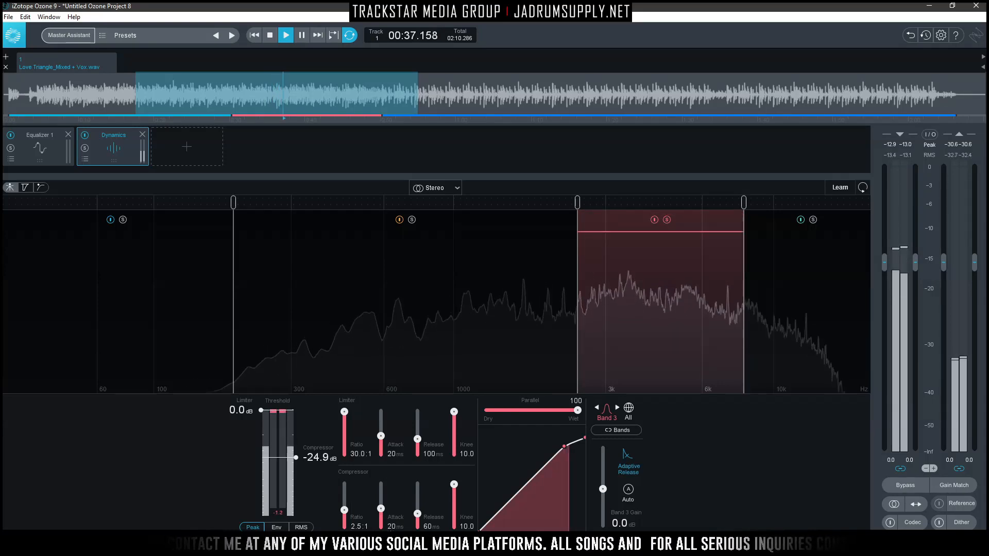
# Set the third band's compressor attack to 30 ms and its release to 0 ms
pyautogui.doubleClick(392, 526)
pyautogui.write('30')
pyautogui.press('Return')
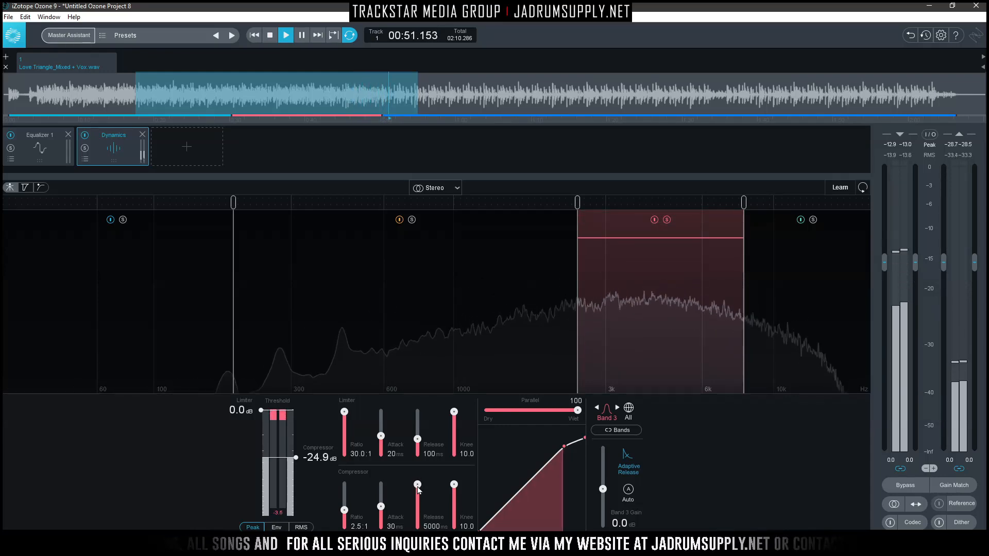
pyautogui.moveTo(418, 485); pyautogui.dragTo(418, 527)
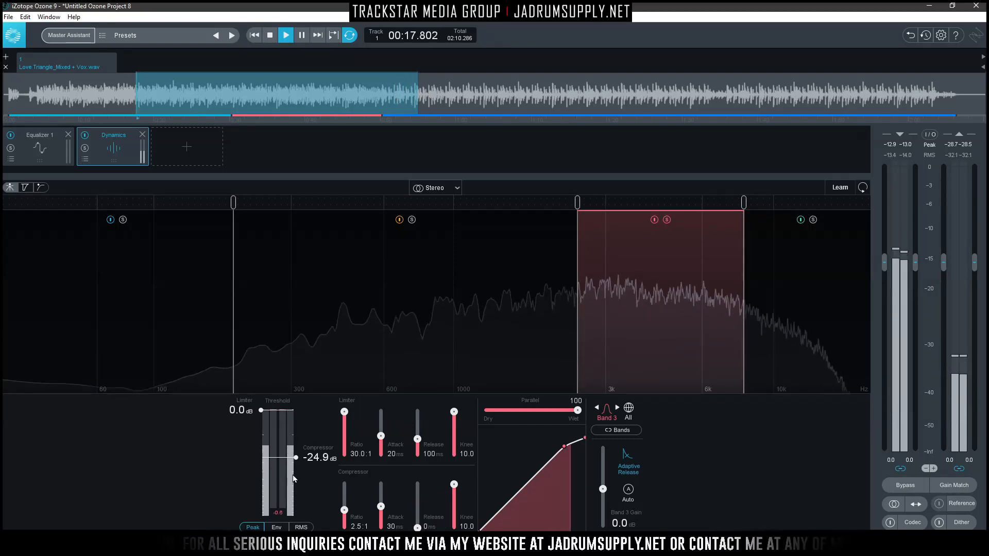
# Lower the third band's compressor threshold to -27.7 dB and set its parallel mix to 75
pyautogui.moveTo(296, 460); pyautogui.dragTo(298, 462)
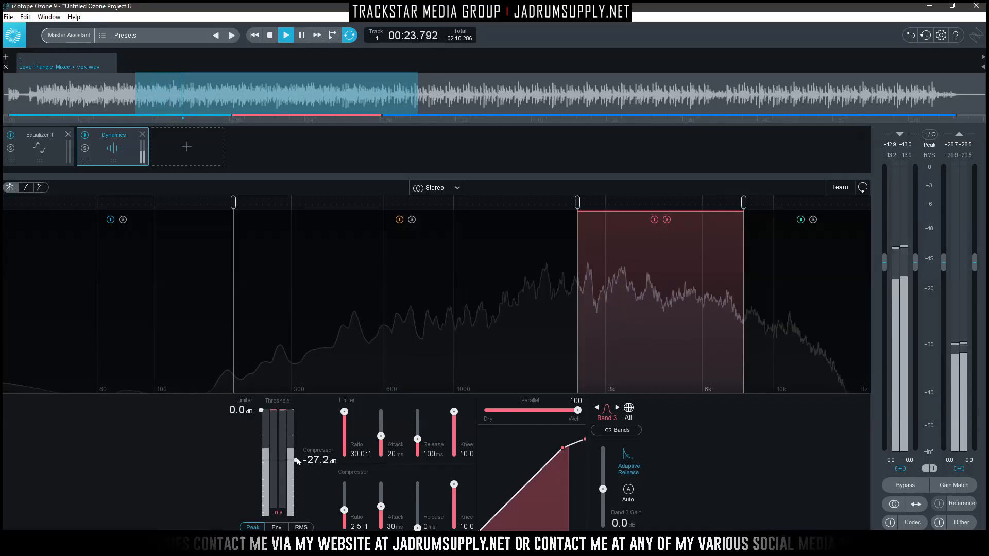
pyautogui.moveTo(296, 459); pyautogui.dragTo(315, 490)
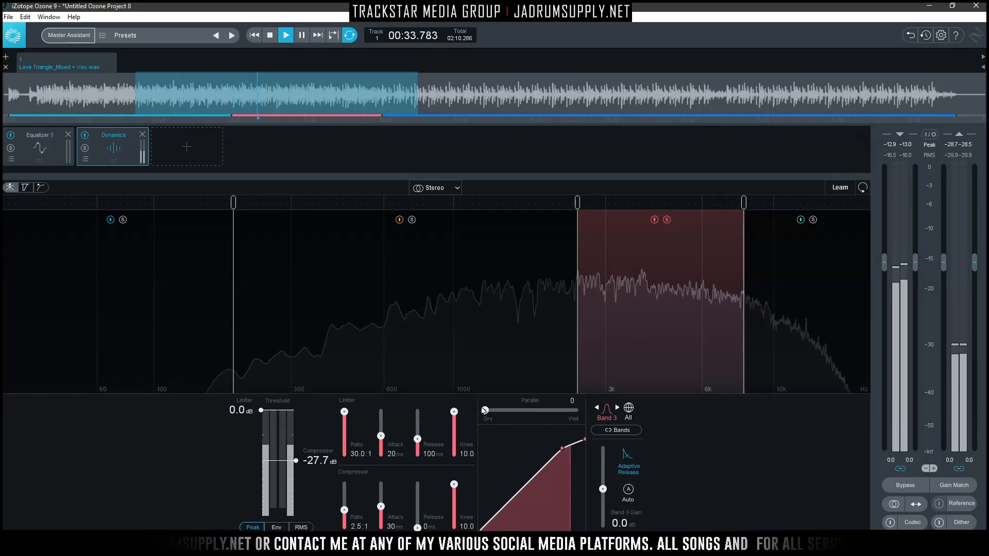
pyautogui.click(576, 401)
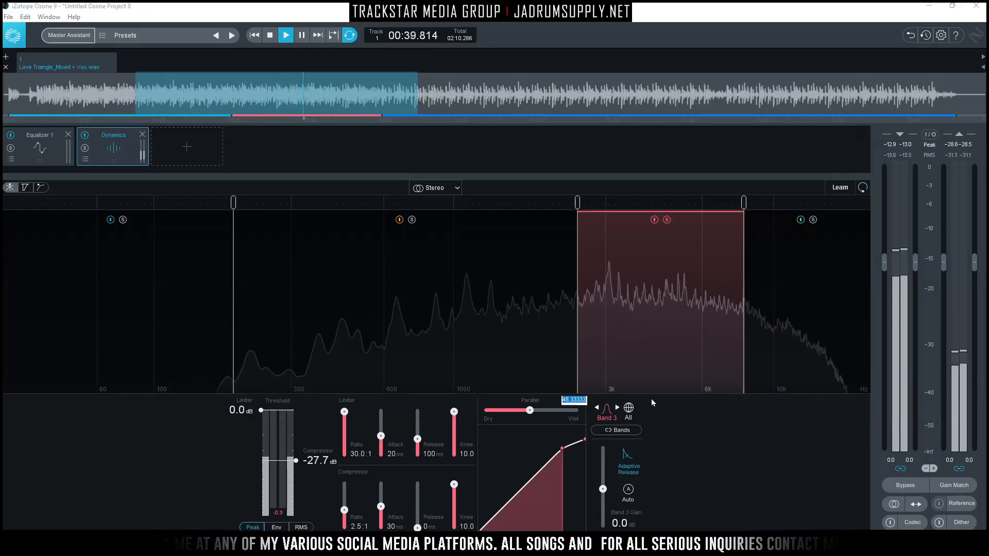
pyautogui.write('75')
pyautogui.press('Return')
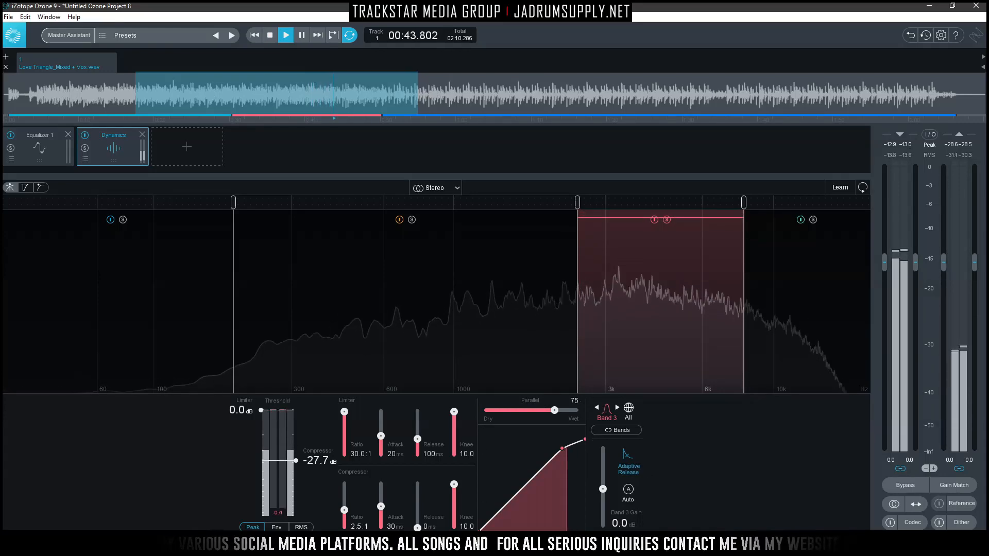
# Compare the full playing mix with the third Dynamics band bypassed and enabled
pyautogui.click(654, 221)
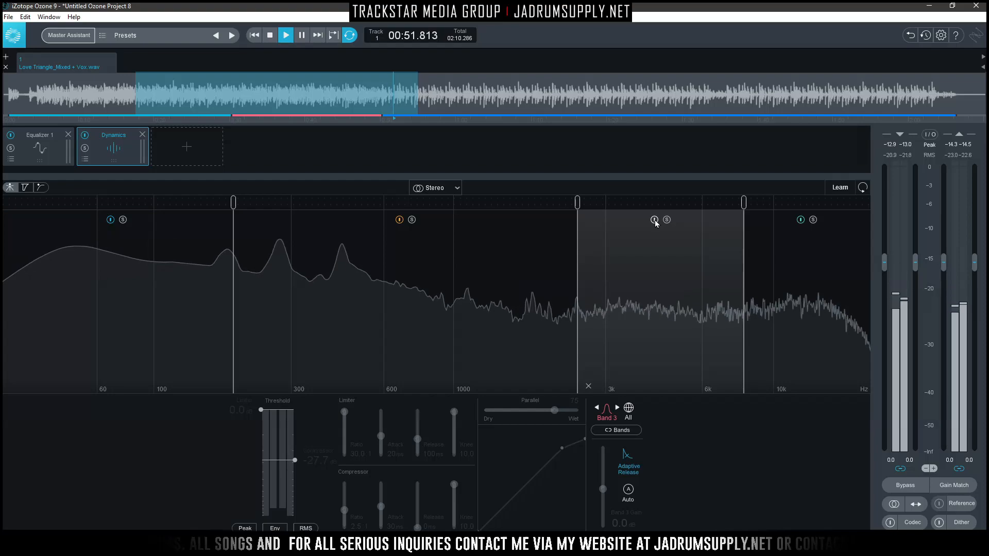
pyautogui.click(654, 221)
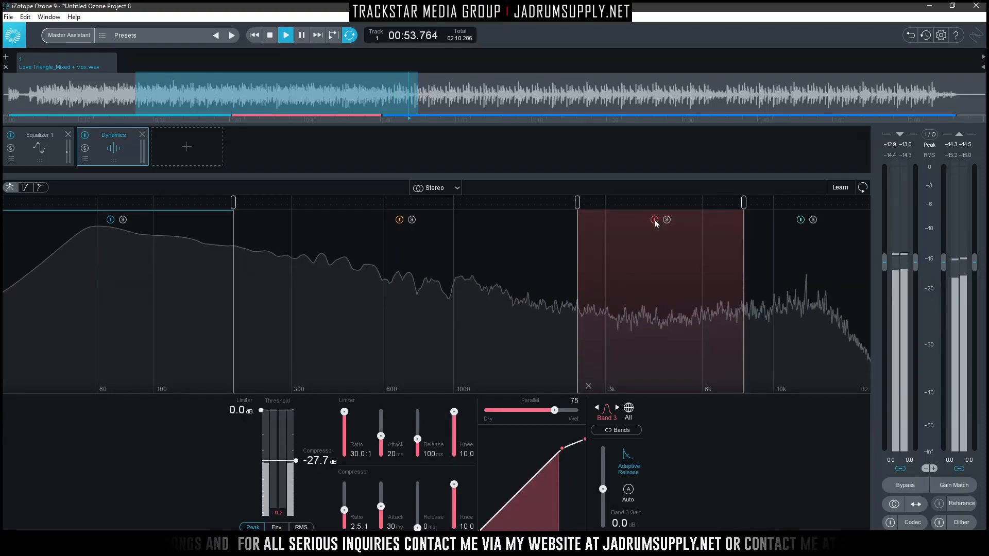
pyautogui.click(654, 220)
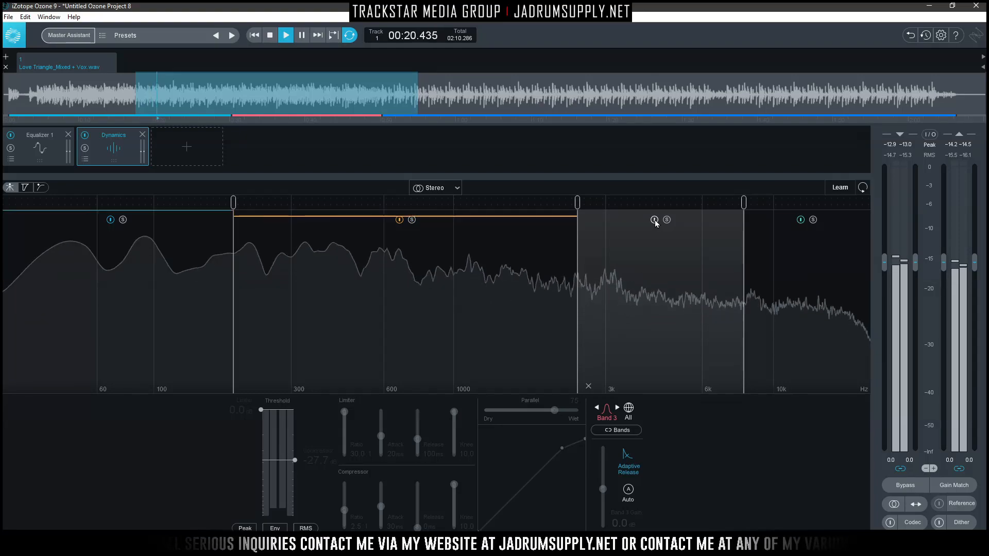
pyautogui.click(655, 221)
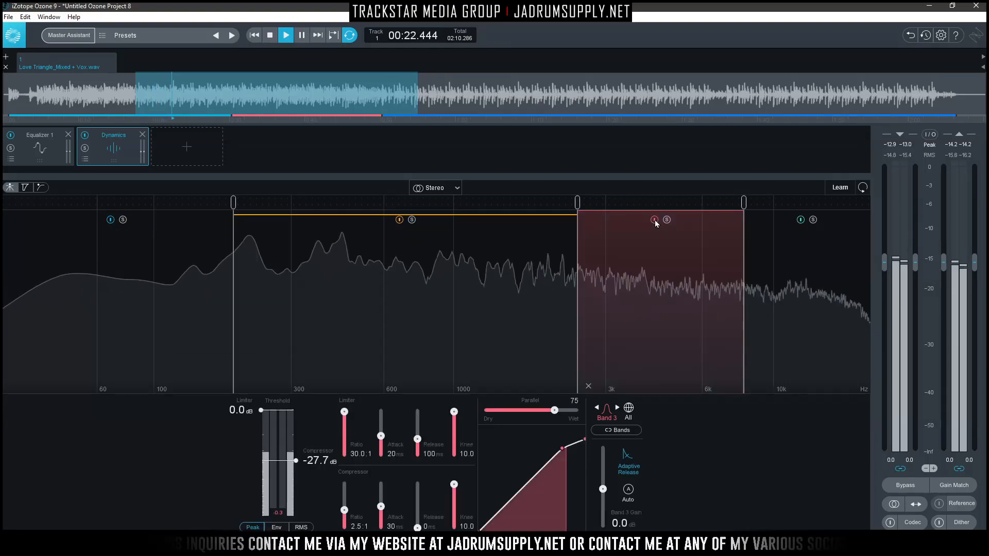
pyautogui.click(654, 220)
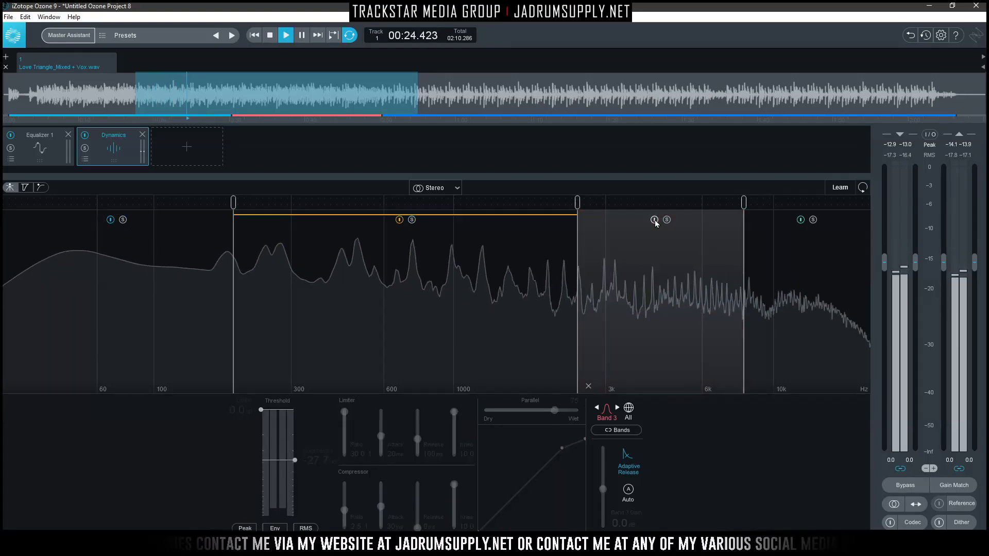
pyautogui.click(654, 220)
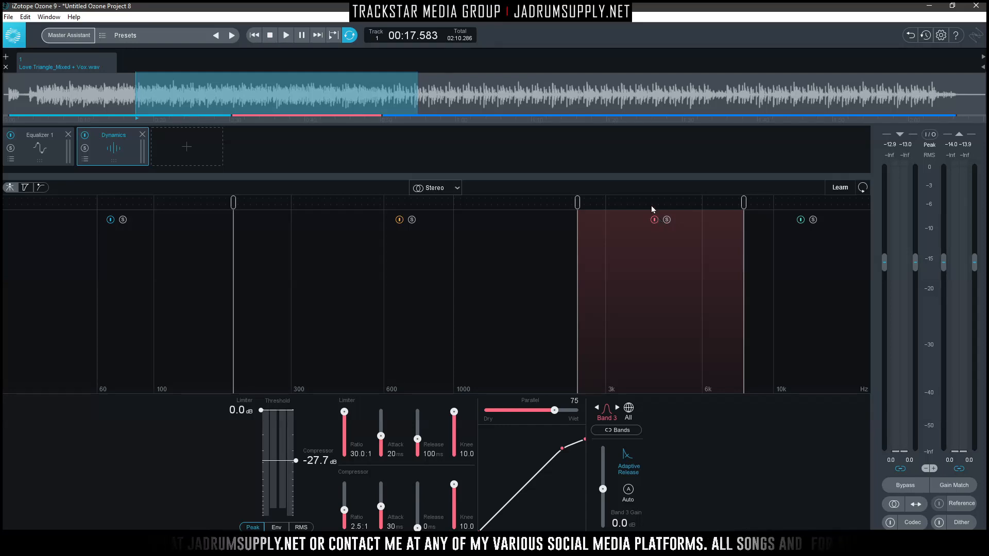
pyautogui.press('space')
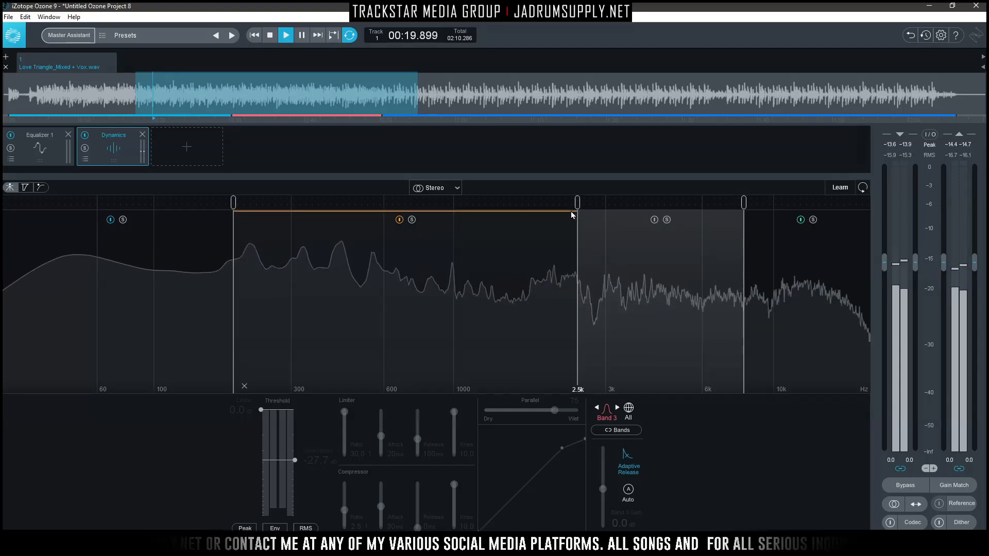
pyautogui.click(654, 220)
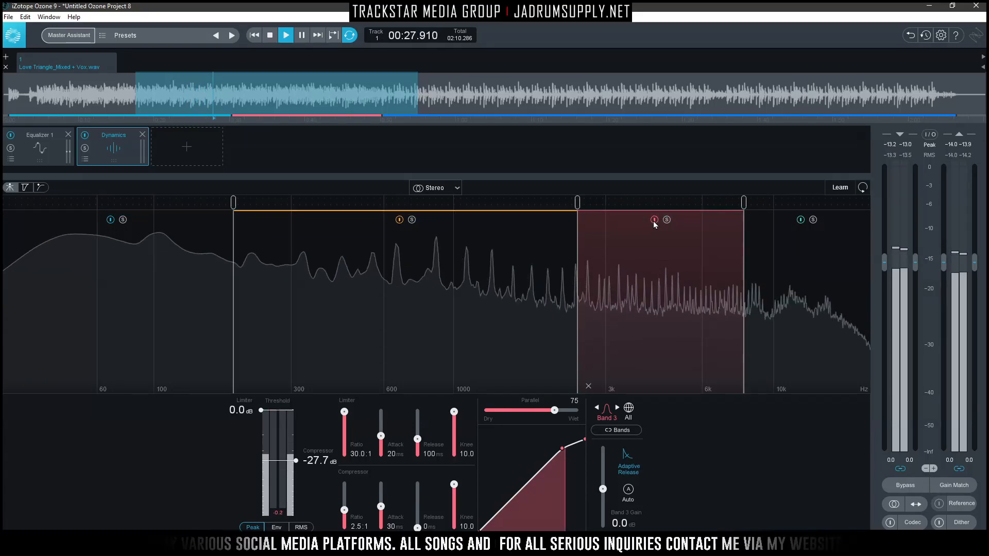
pyautogui.press('space')
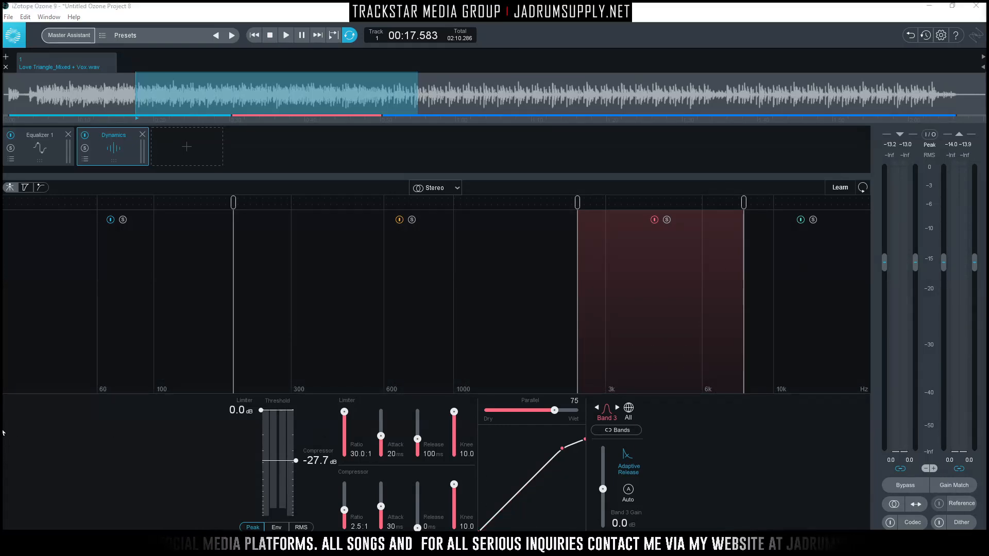
# Solo the second band during playback and set its compressor threshold to -15.7 dB and ratio to 1.5:1
pyautogui.click(112, 455)
pyautogui.press('space')
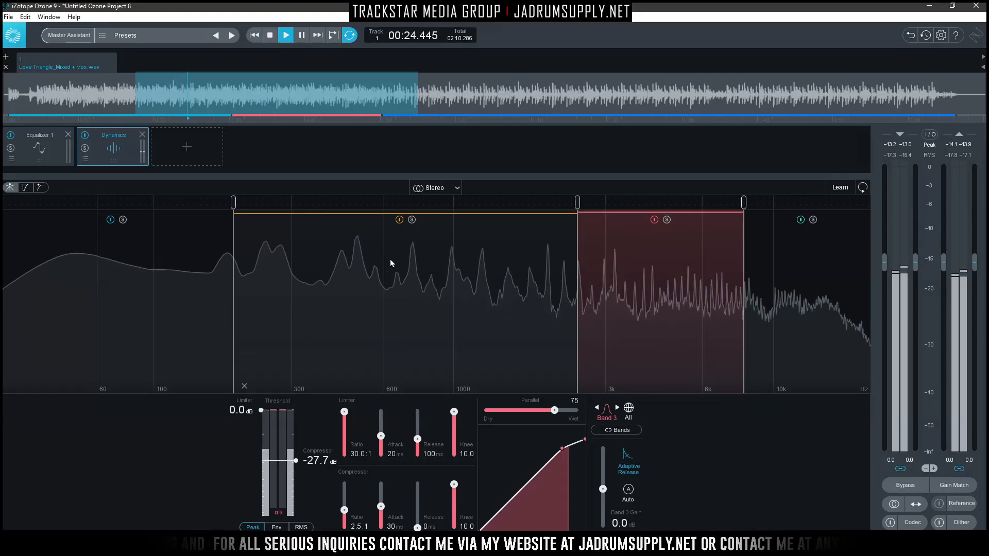
pyautogui.click(435, 326)
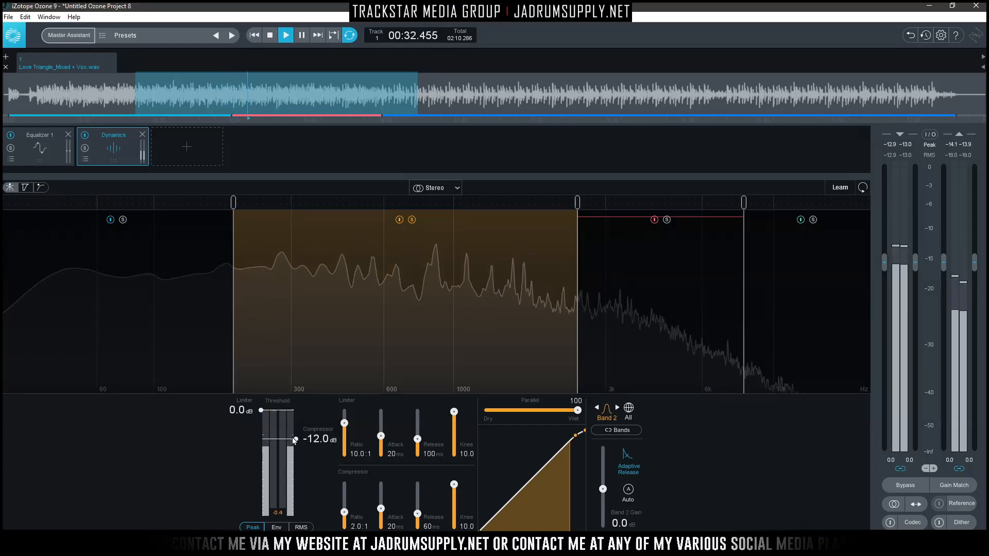
pyautogui.moveTo(298, 440); pyautogui.dragTo(298, 446)
pyautogui.click(357, 524)
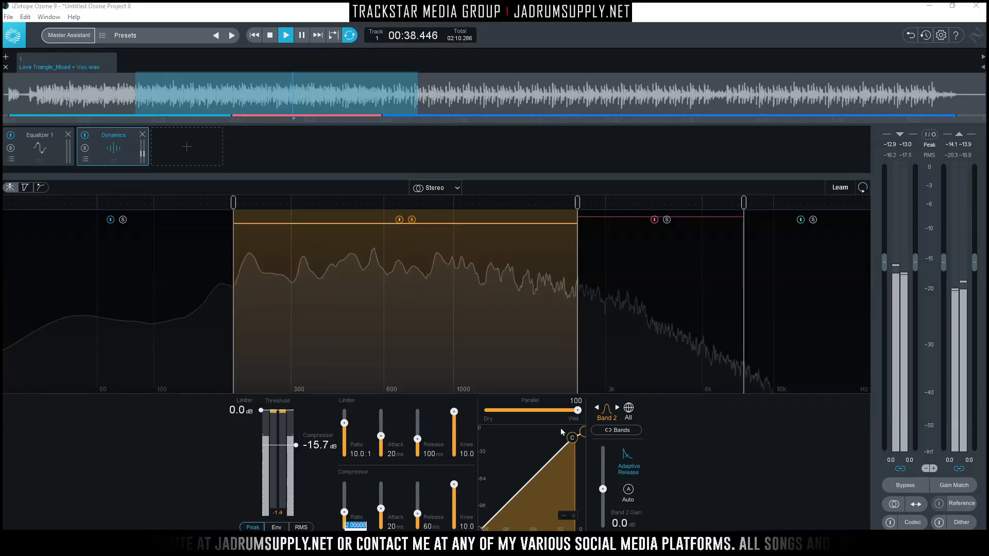
pyautogui.write('1.5')
pyautogui.press('Return')
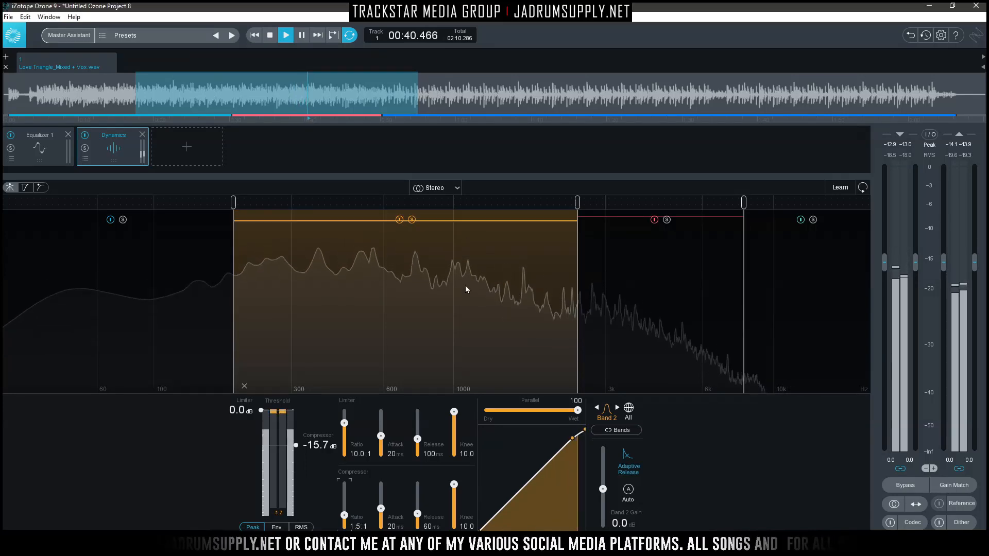
# Set the second band's compressor attack to 40 ms and its release to 100 ms
pyautogui.doubleClick(390, 523)
pyautogui.write('40')
pyautogui.press('Return')
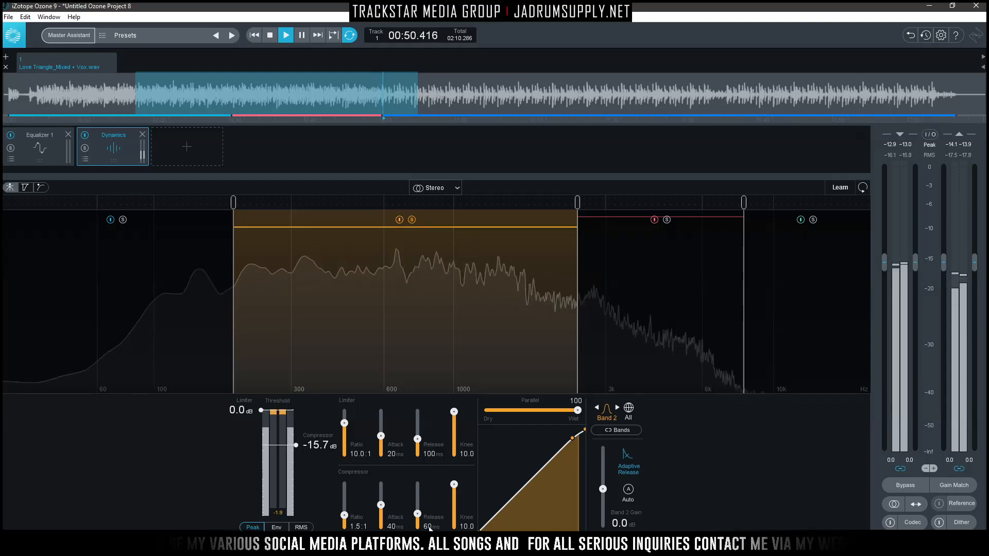
pyautogui.doubleClick(427, 511)
pyautogui.write('100')
pyautogui.press('Return')
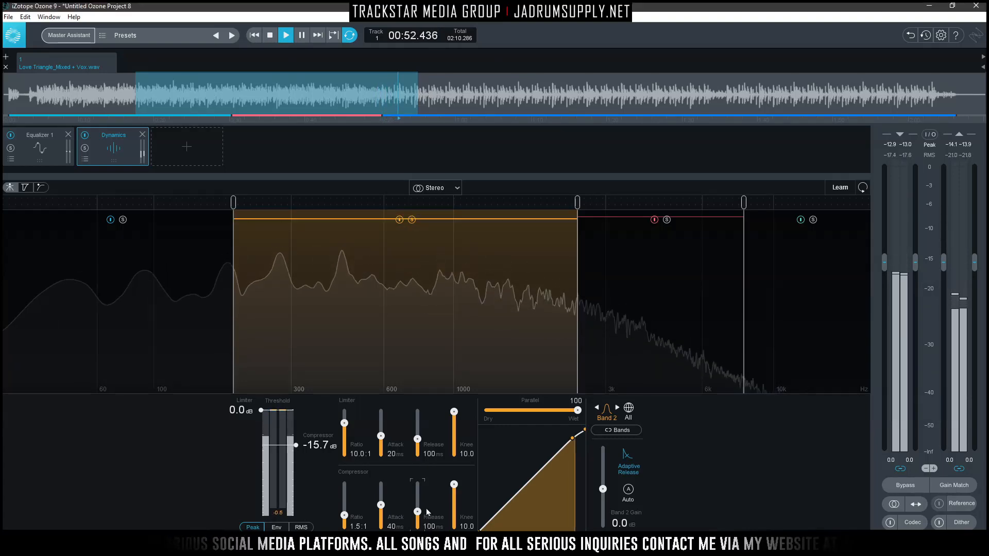
pyautogui.press('space')
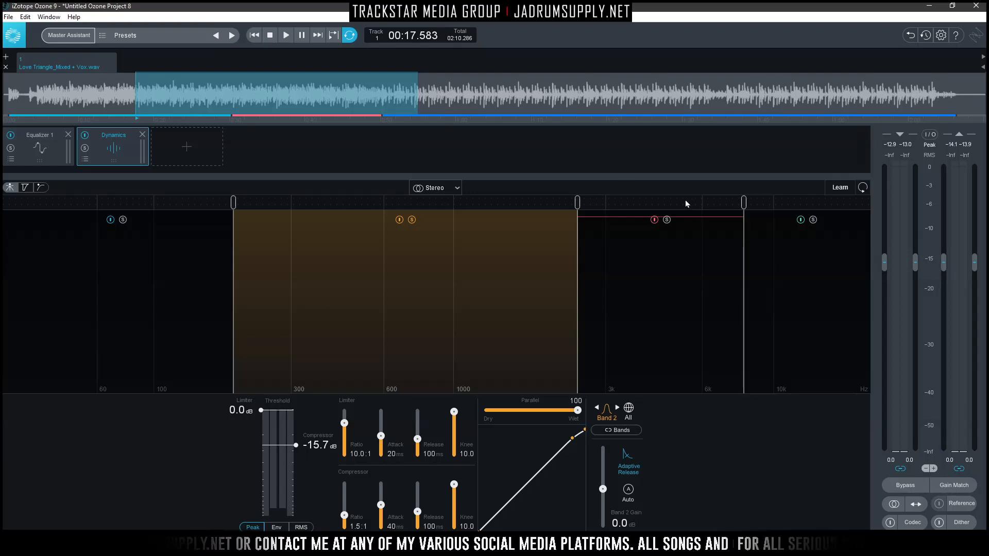
# Solo the third band alongside the second and set the second band's parallel mix to 65
pyautogui.click(667, 219)
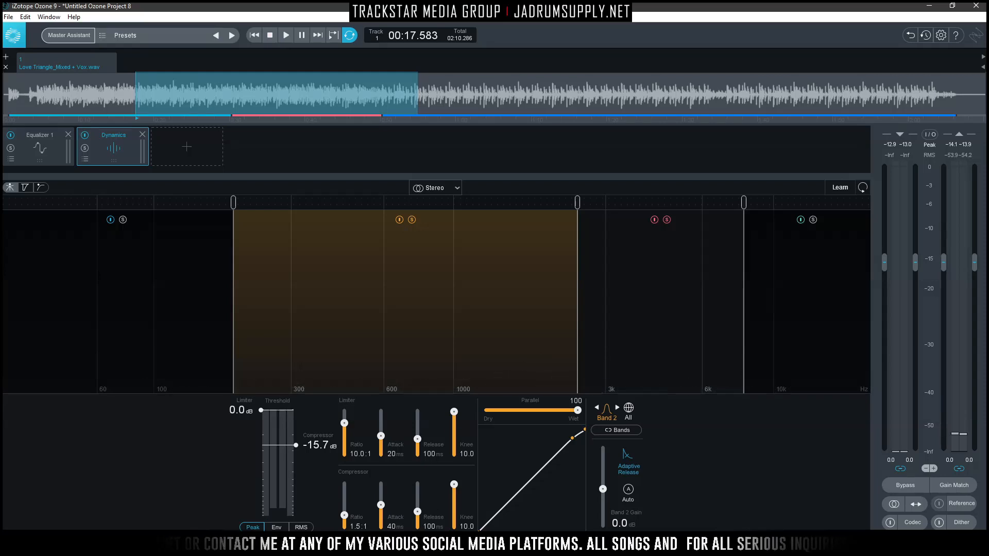
pyautogui.click(553, 412)
pyautogui.moveTo(553, 410); pyautogui.dragTo(577, 407)
pyautogui.doubleClick(583, 403)
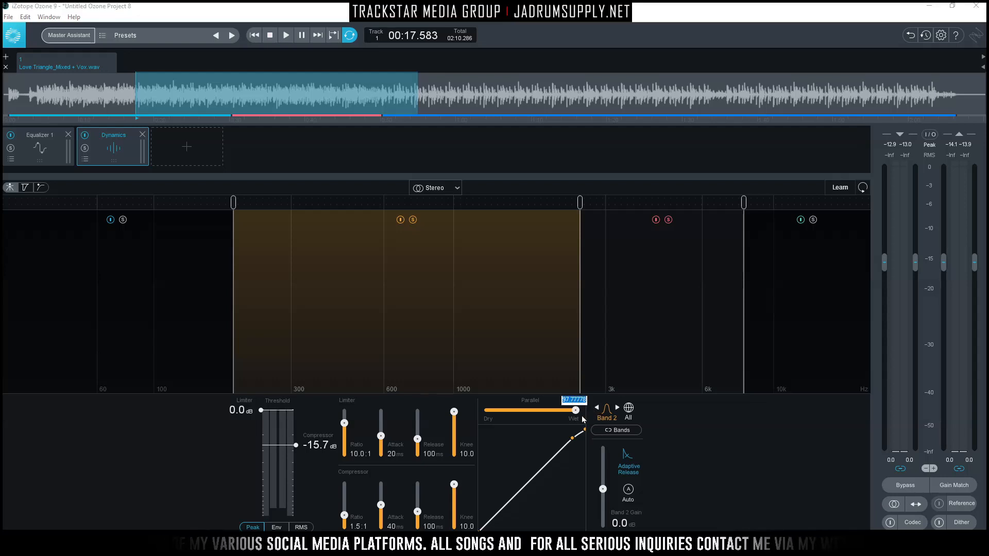
pyautogui.write('75')
pyautogui.press('Return')
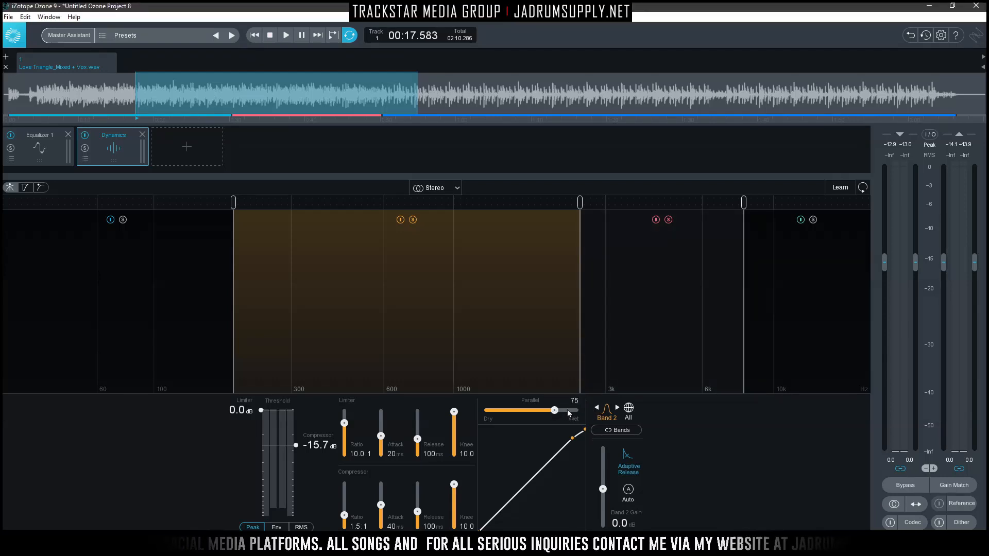
pyautogui.doubleClick(575, 402)
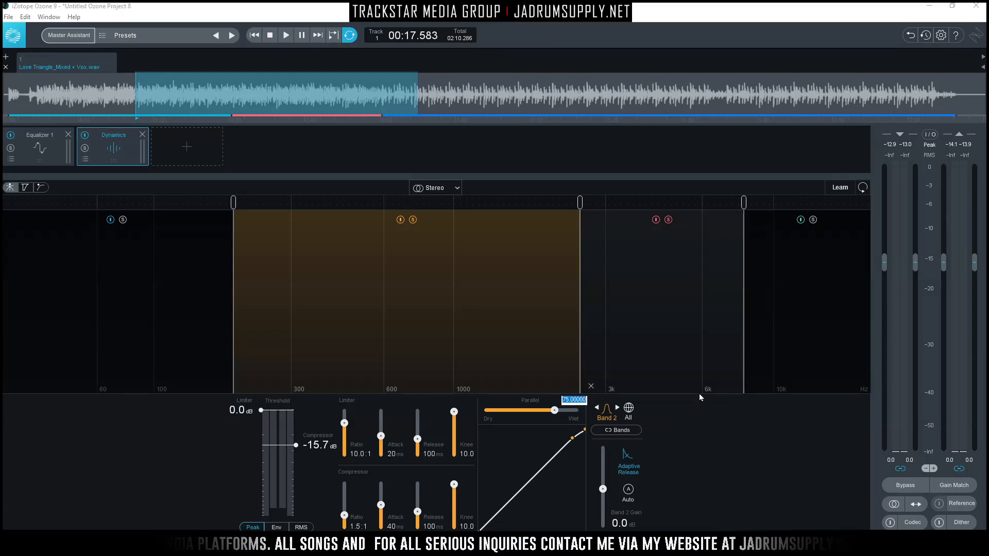
pyautogui.write('65')
pyautogui.press('Return')
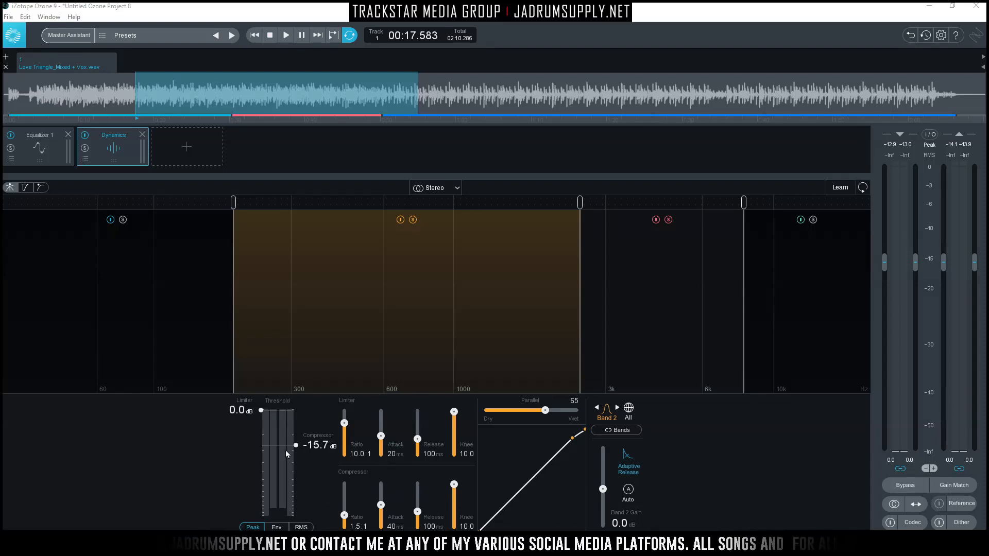
# Compare the two soloed bands during playback with the second Dynamics band bypassed and enabled
pyautogui.press('space')
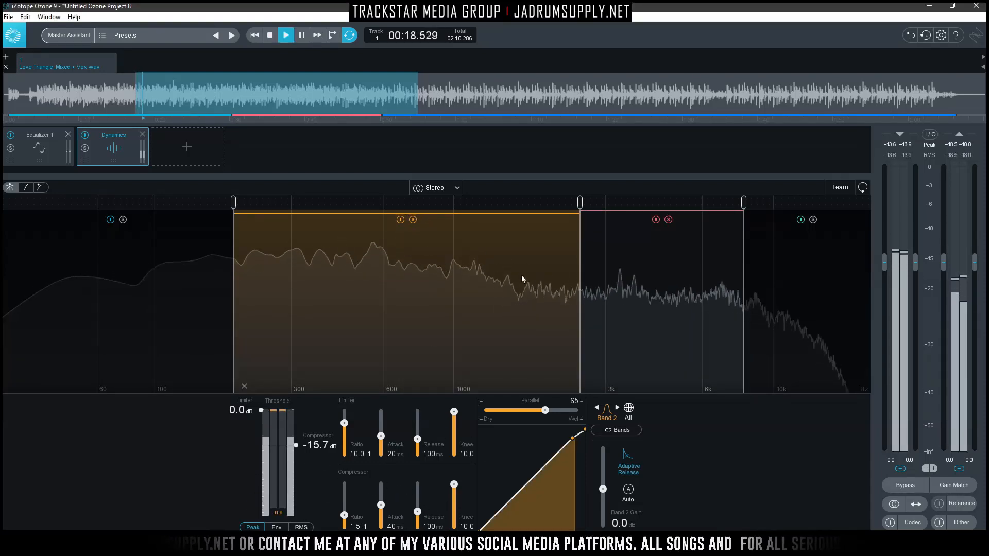
pyautogui.click(401, 220)
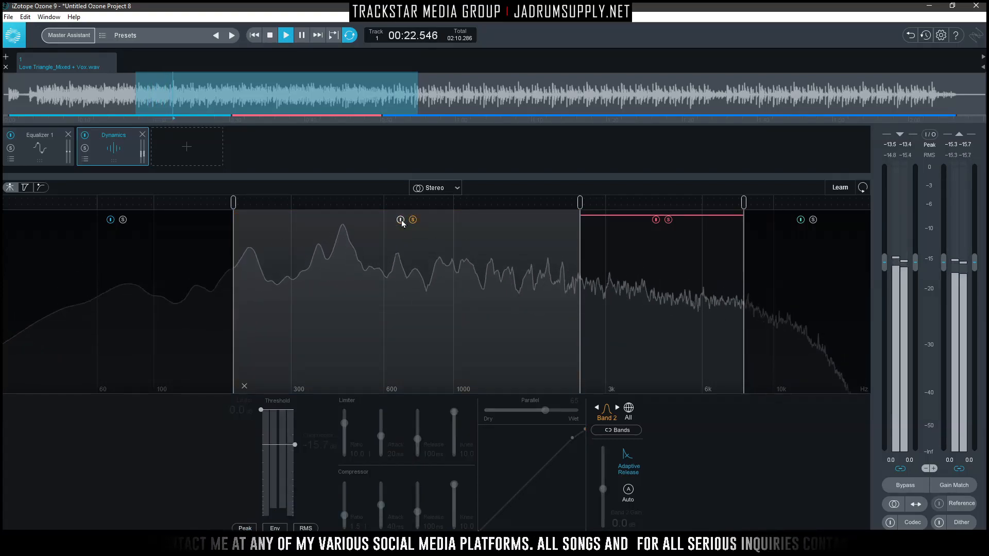
pyautogui.click(401, 220)
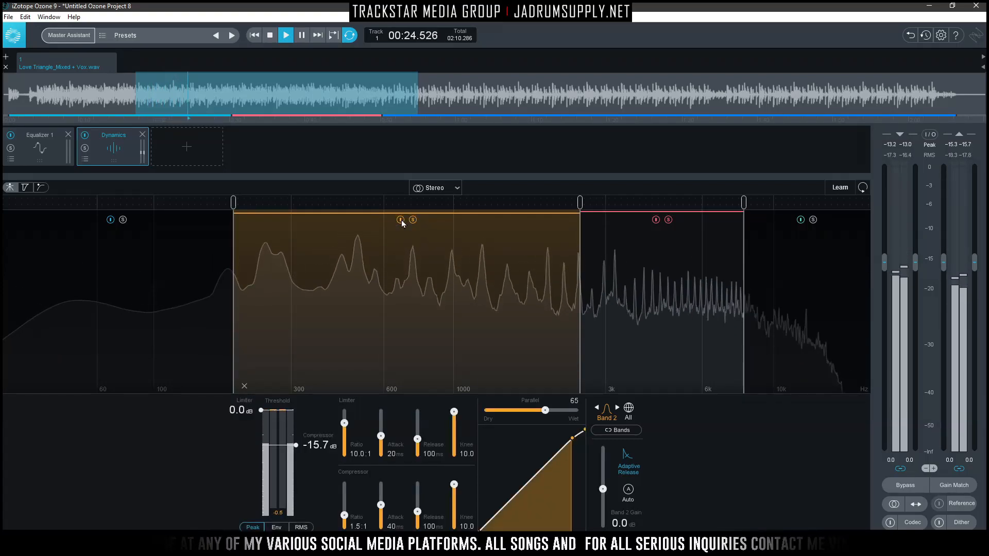
pyautogui.click(401, 220)
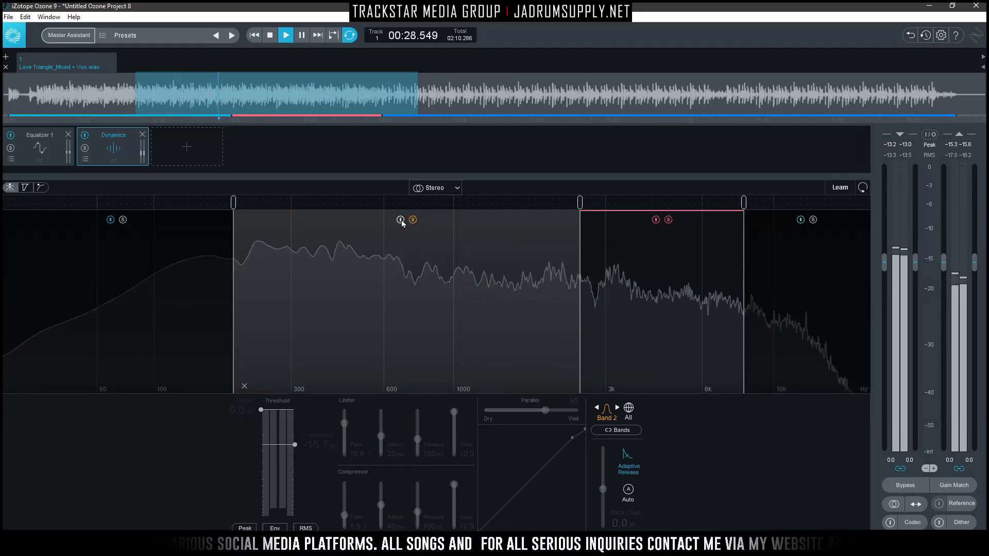
pyautogui.click(400, 220)
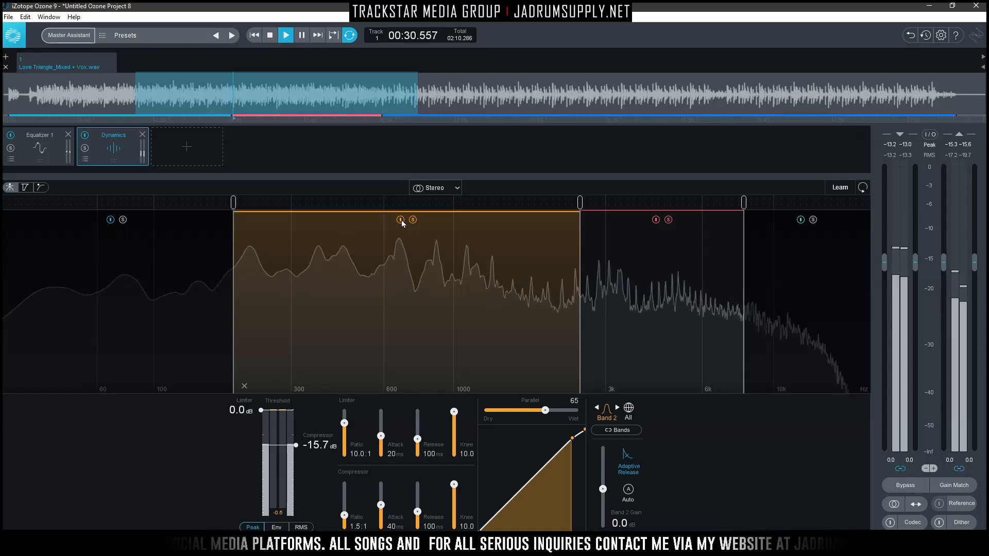
pyautogui.click(401, 219)
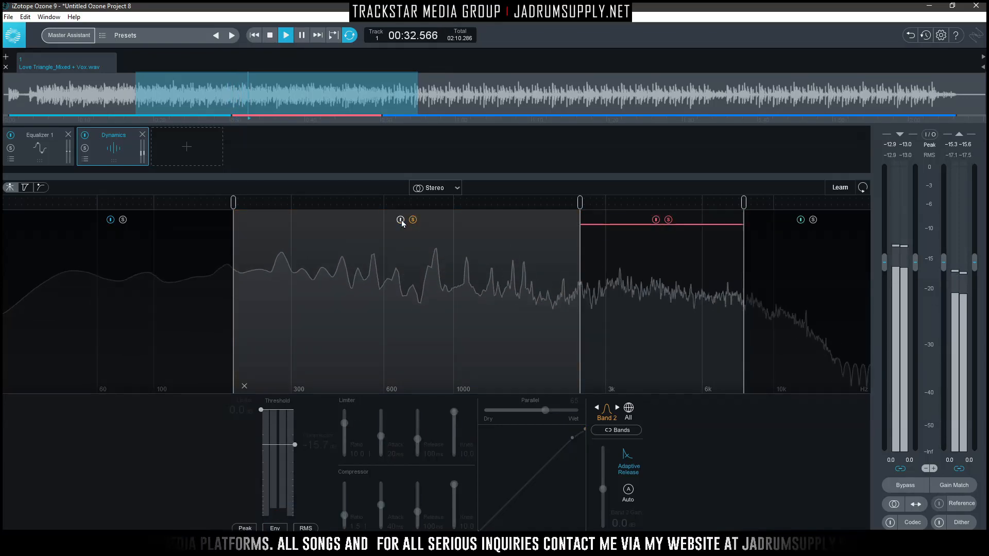
pyautogui.click(401, 220)
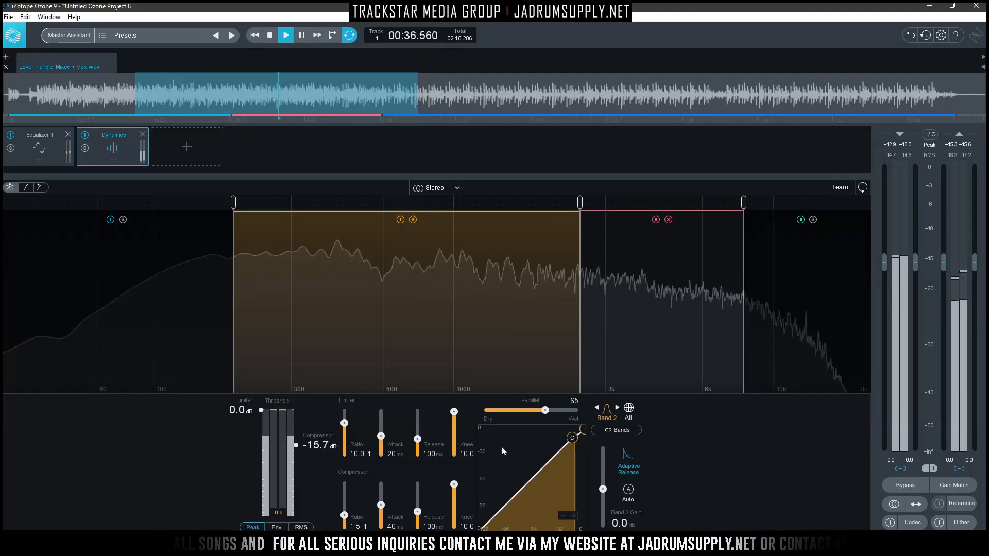
pyautogui.press('space')
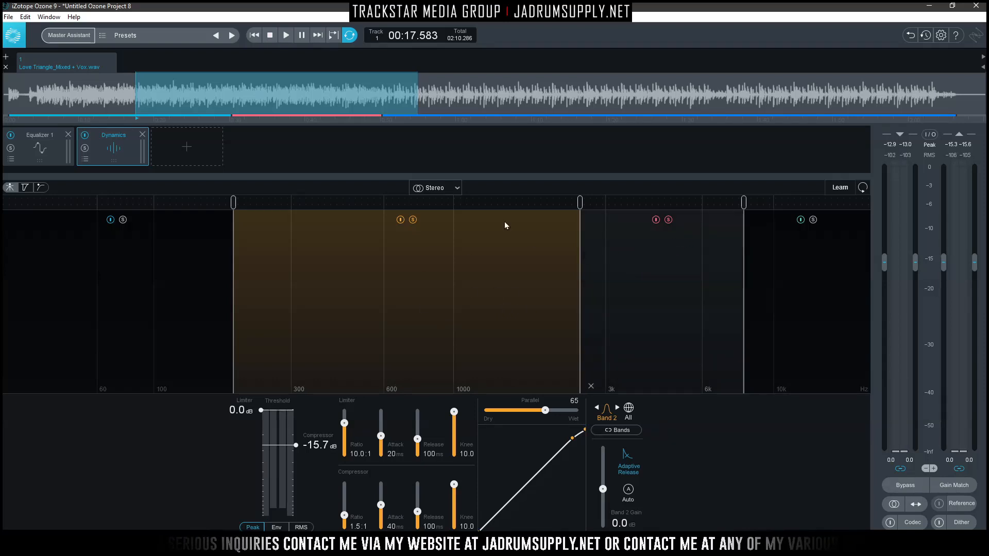
# Solo only the fourth band during playback and set its compressor ratio to 6.0:1 and attack to 0 ms
pyautogui.click(413, 221)
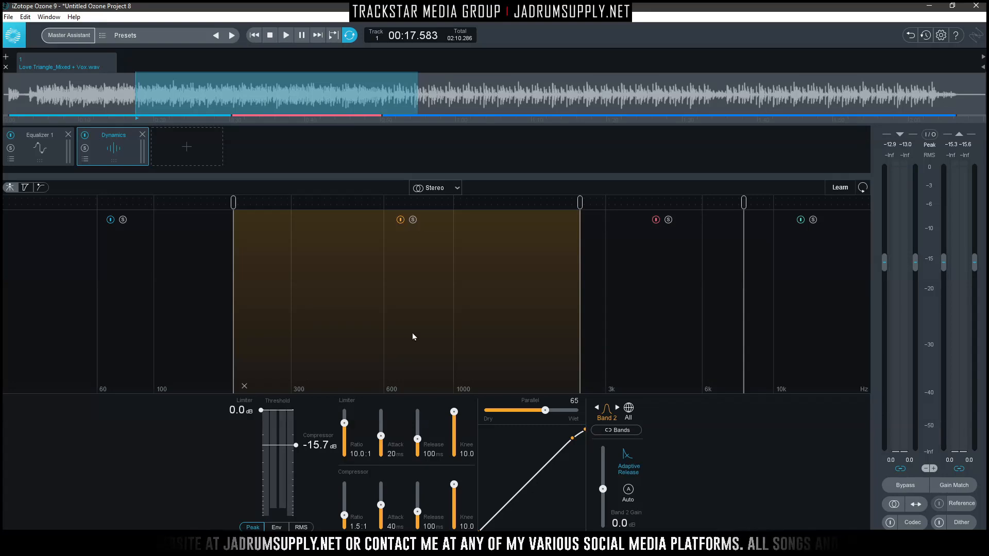
pyautogui.press('space')
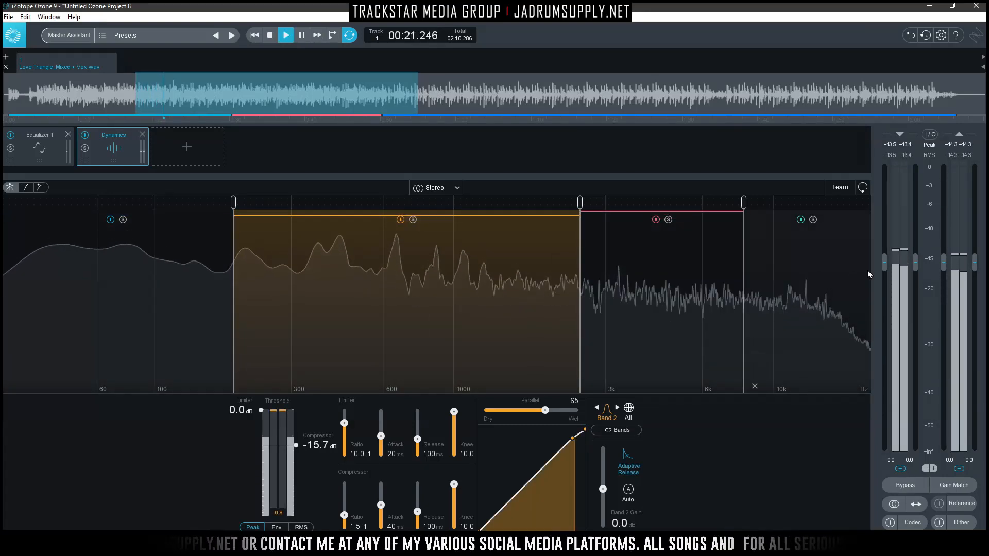
pyautogui.click(829, 260)
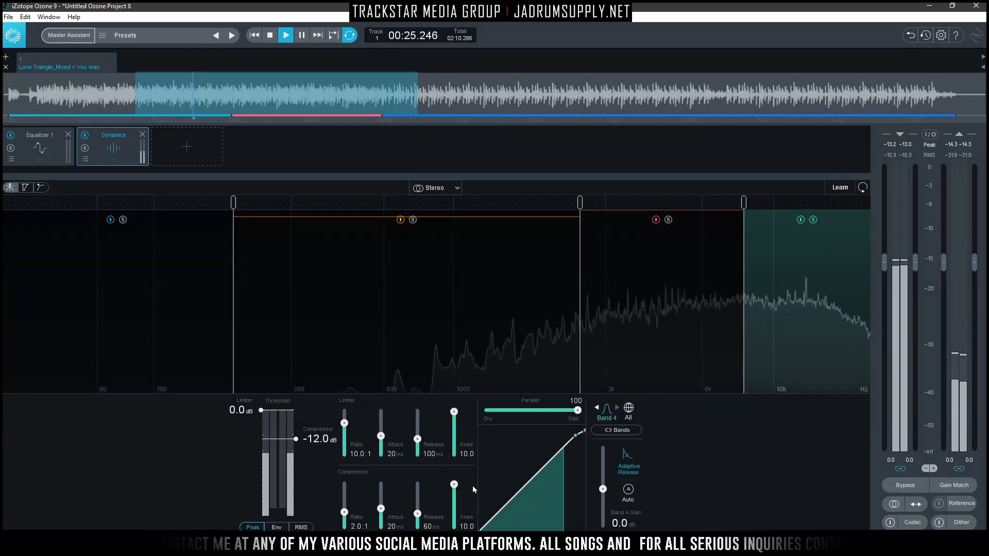
pyautogui.doubleClick(352, 527)
pyautogui.press('Return')
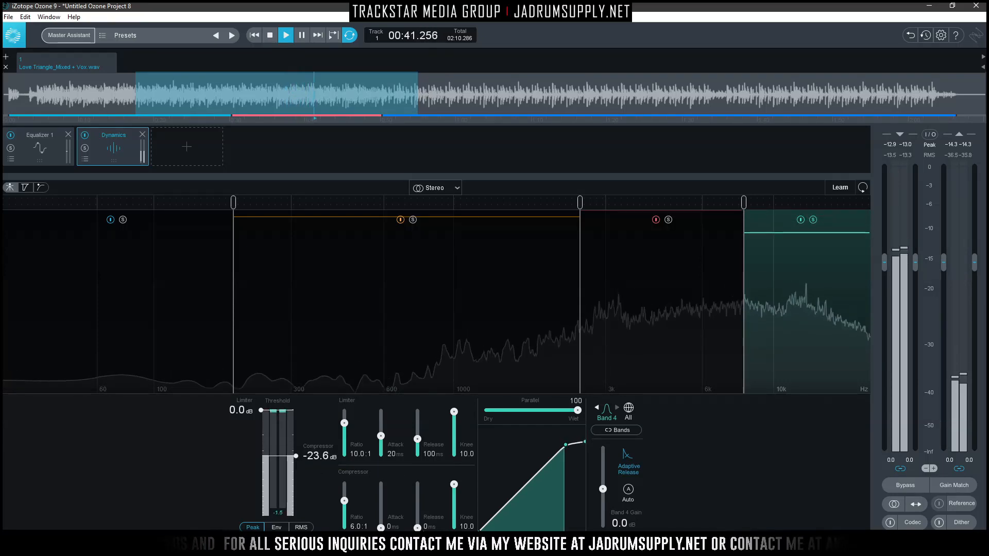
# Set the fourth band's compressor release to 10 ms, knee to 4.4 and threshold to -25.3 dB
pyautogui.doubleClick(426, 526)
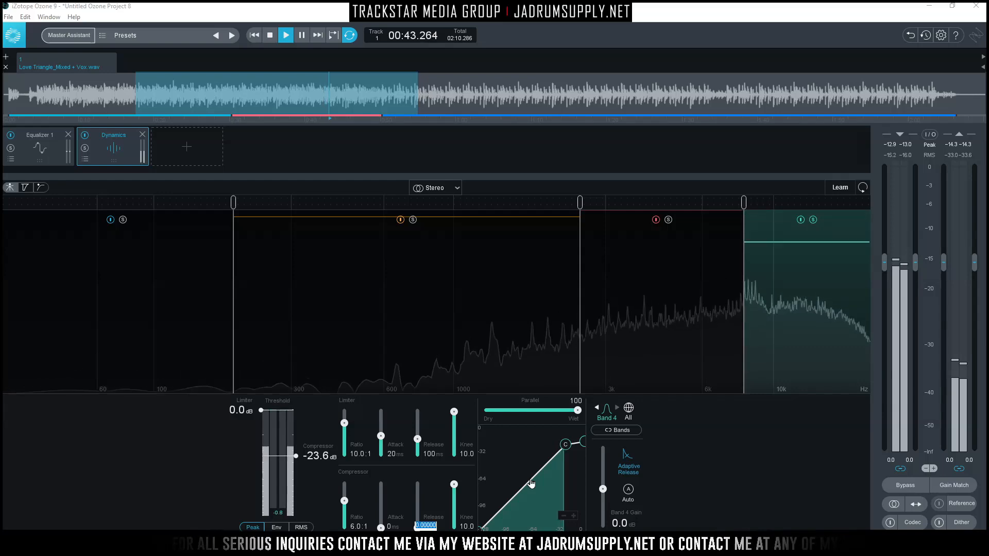
pyautogui.press('Return')
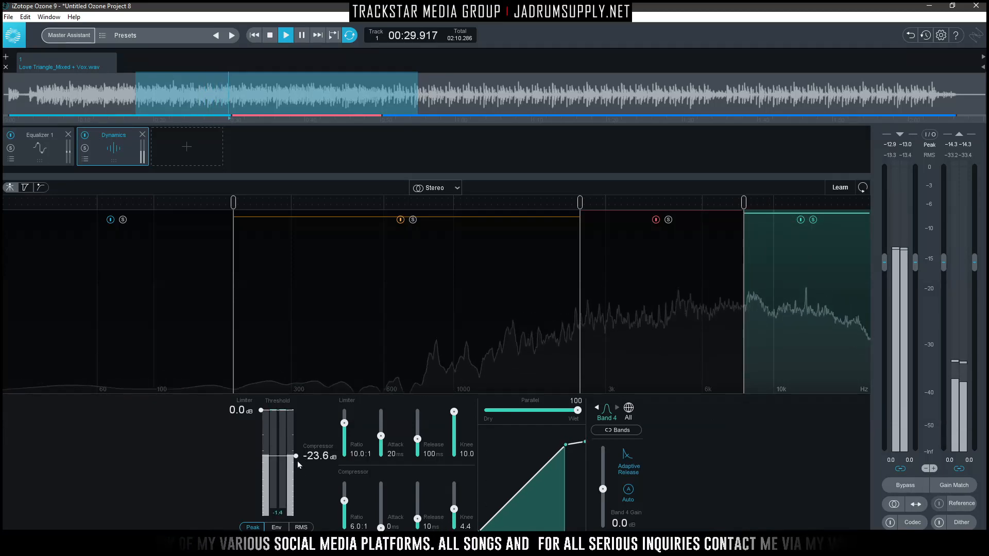
pyautogui.moveTo(296, 457); pyautogui.dragTo(297, 458)
pyautogui.moveTo(301, 524); pyautogui.dragTo(301, 555)
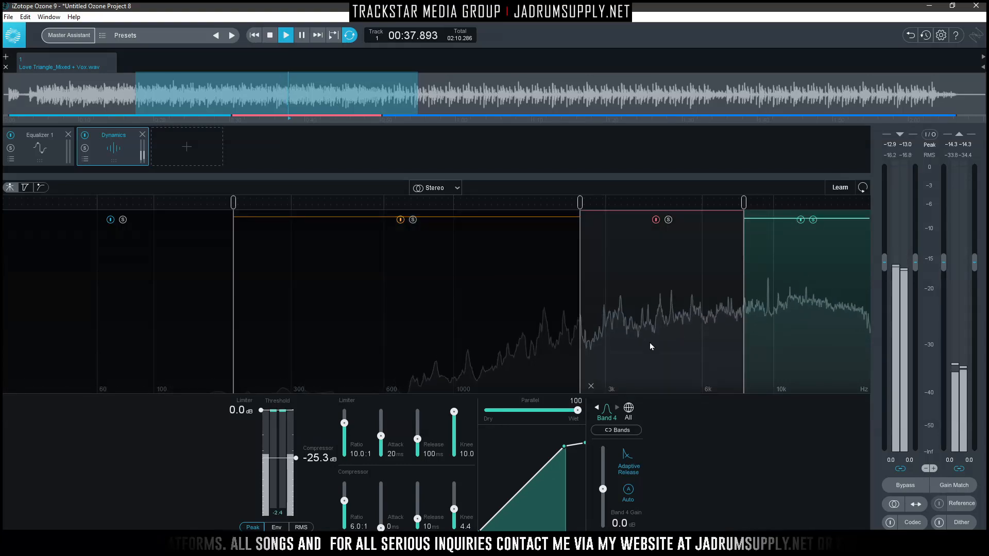
# Unsolo the fourth band and compare the full playing mix with that band bypassed and enabled
pyautogui.click(813, 220)
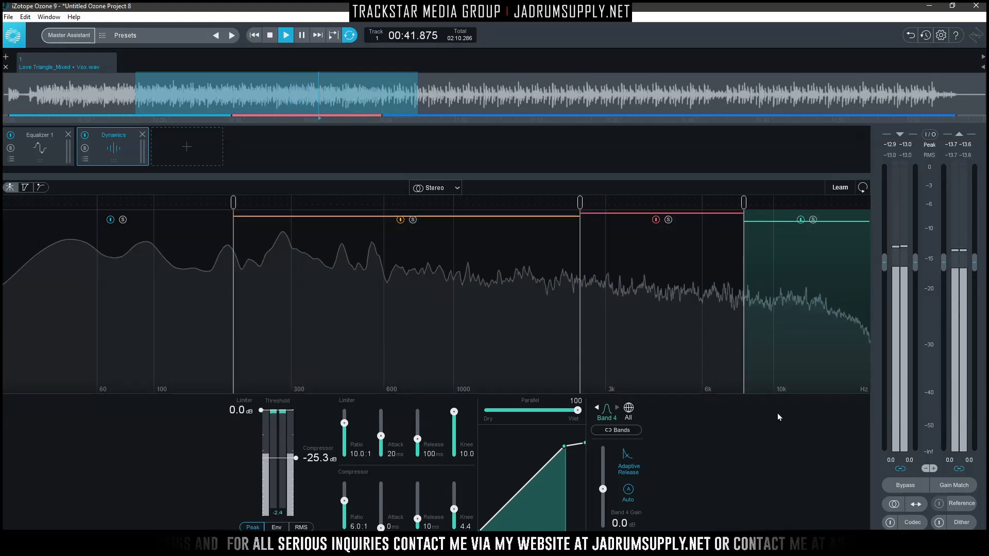
pyautogui.click(800, 220)
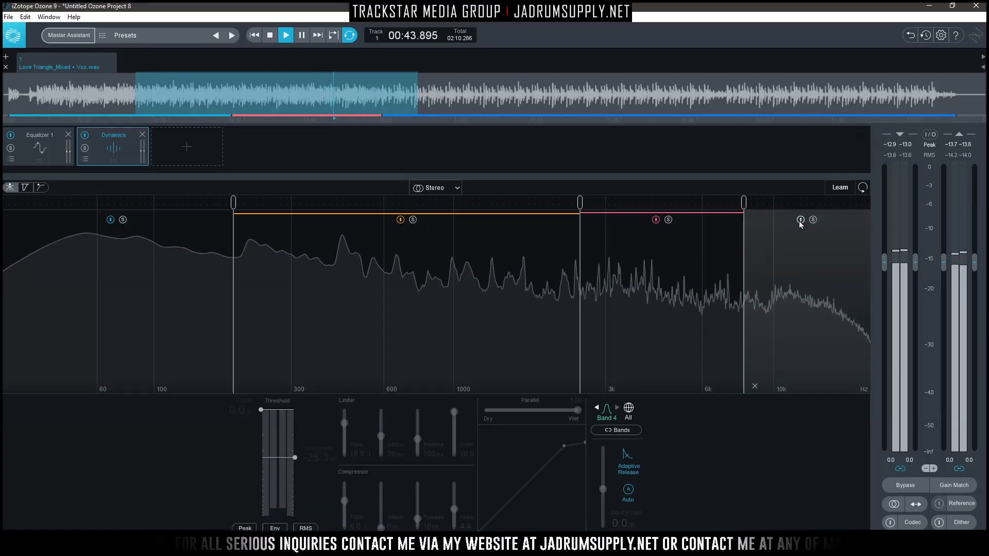
pyautogui.click(801, 220)
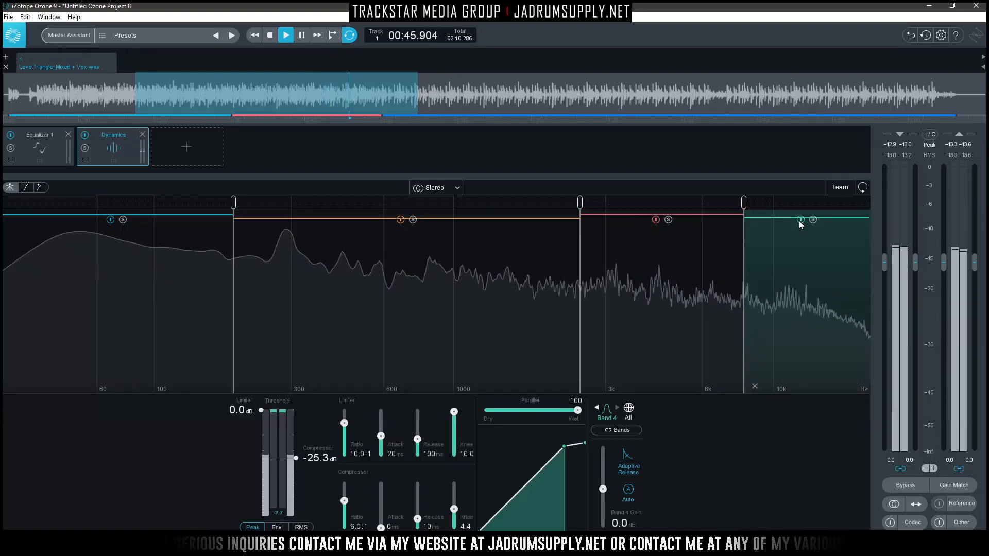
# Check the third band's gain reduction during playback and set the band's gain to 1.4 dB
pyautogui.click(622, 280)
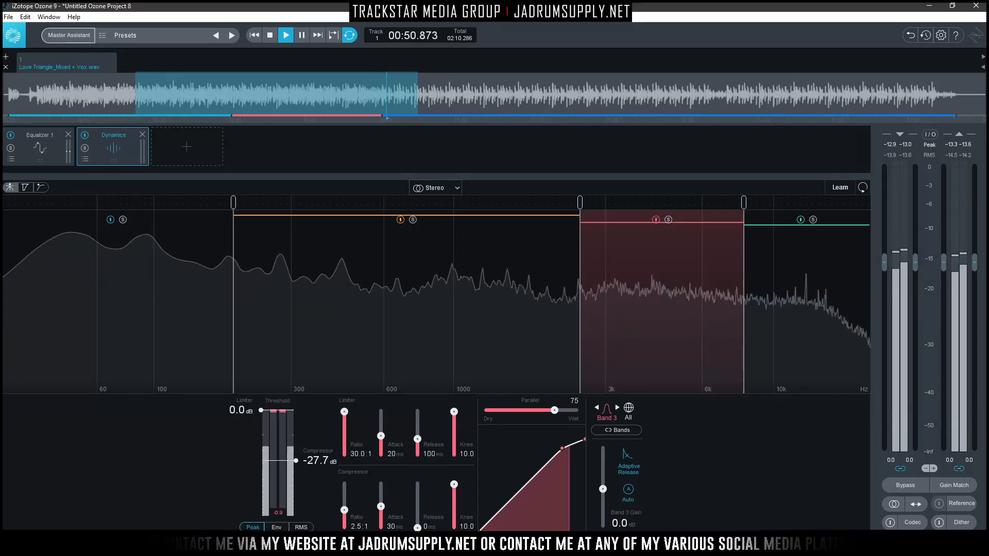
pyautogui.press('space')
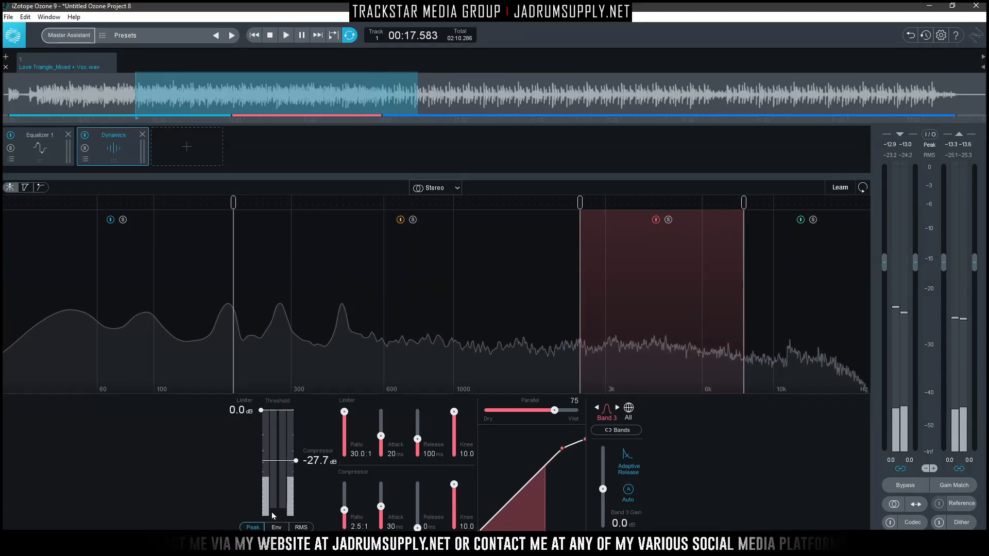
pyautogui.press('space')
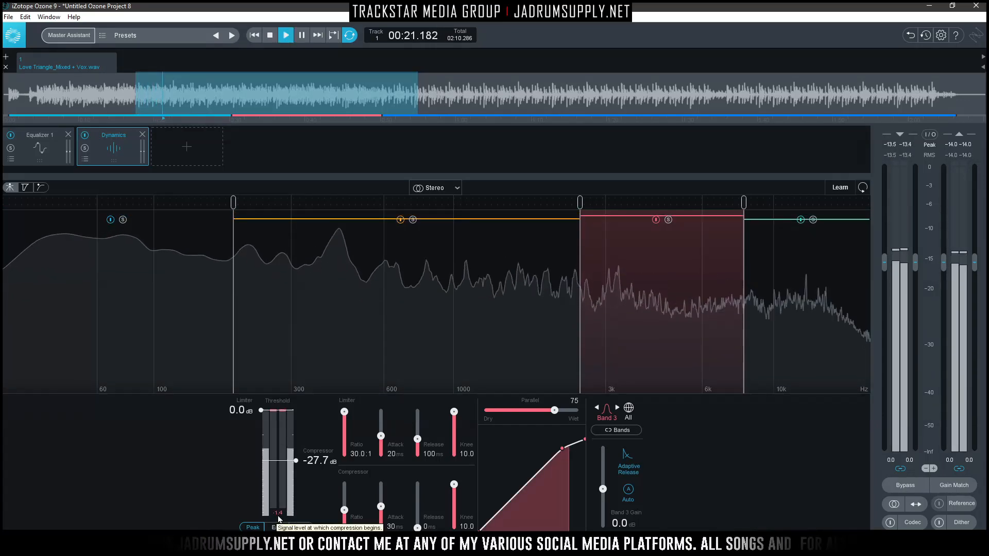
pyautogui.press('space')
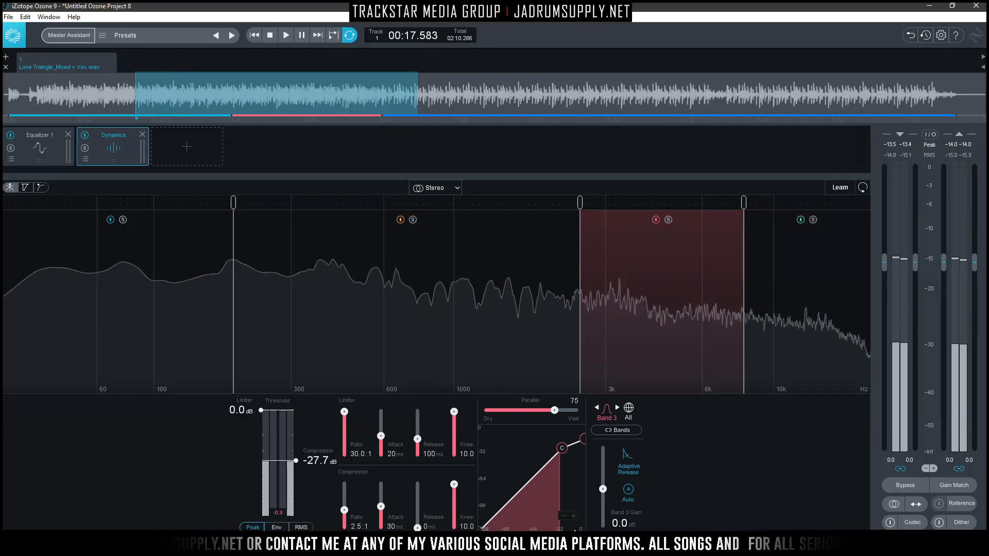
pyautogui.click(621, 524)
pyautogui.write('1.4')
pyautogui.press('Return')
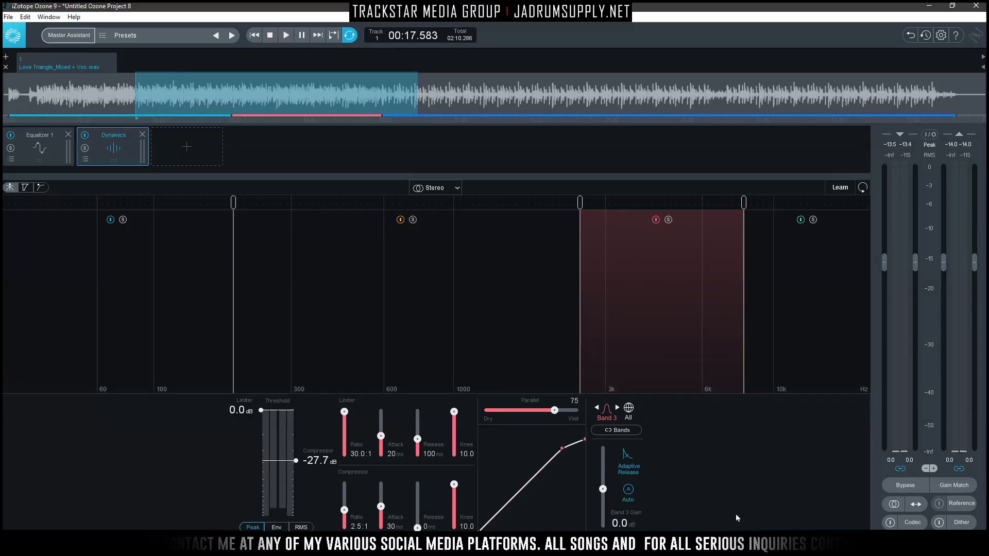
# Play the full mix and raise the third band's gain to 1.6 dB
pyautogui.press('space')
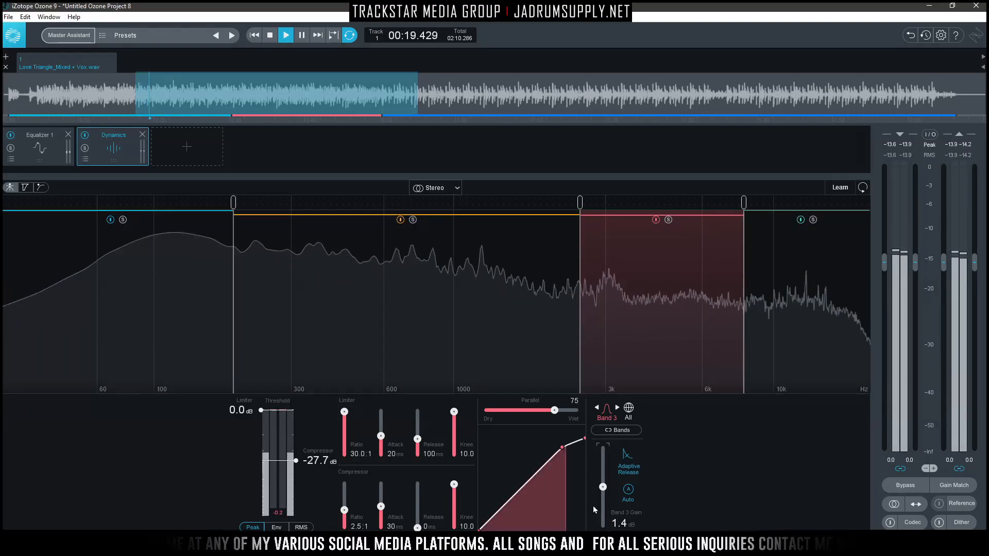
pyautogui.click(621, 524)
pyautogui.write('1')
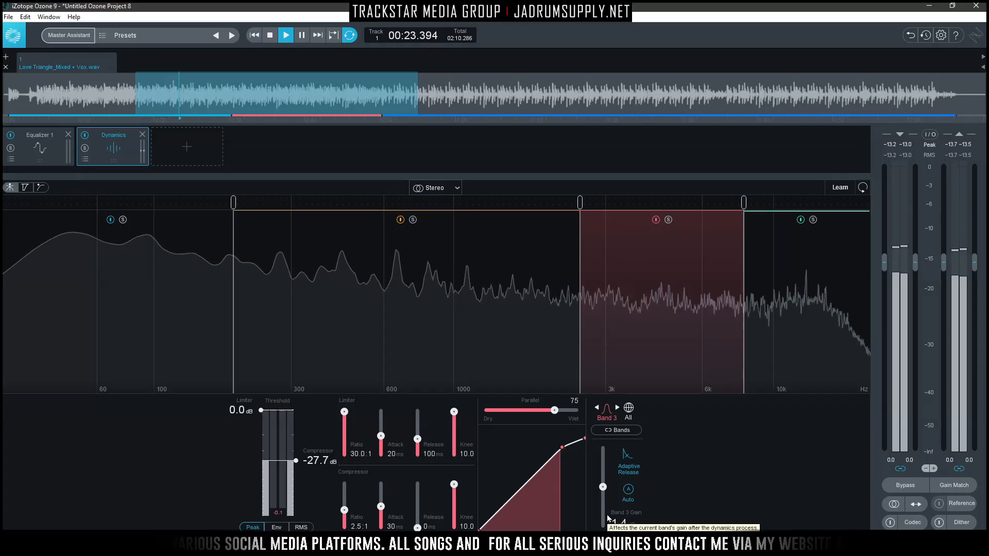
pyautogui.write('.6')
pyautogui.press('Return')
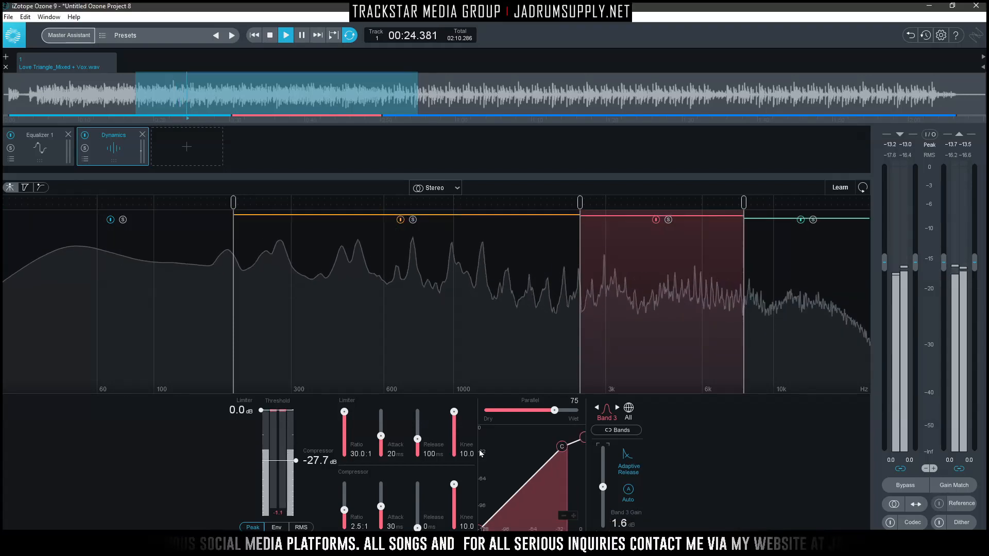
# Check the second band's gain reduction during playback and set the band's gain to 1.3 dB
pyautogui.click(472, 329)
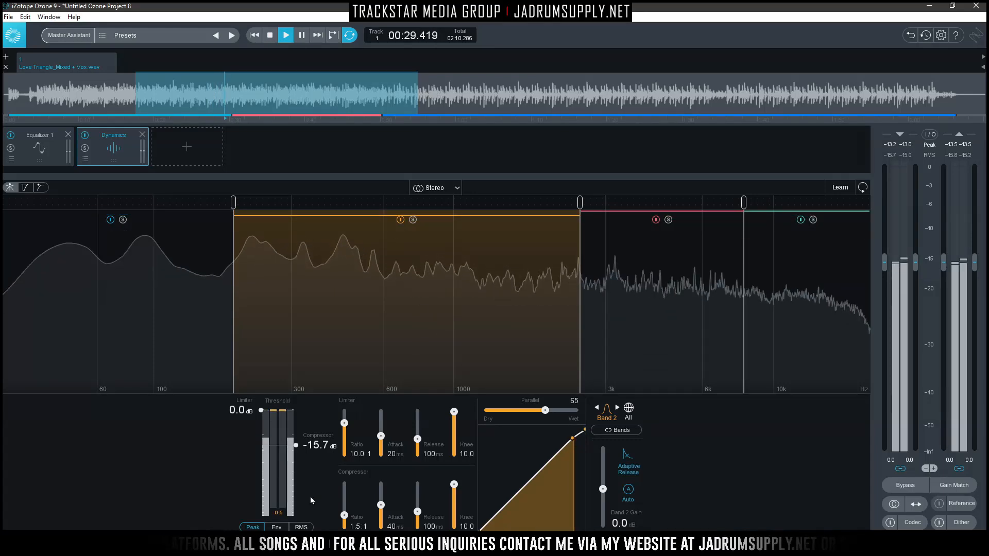
pyautogui.press('space')
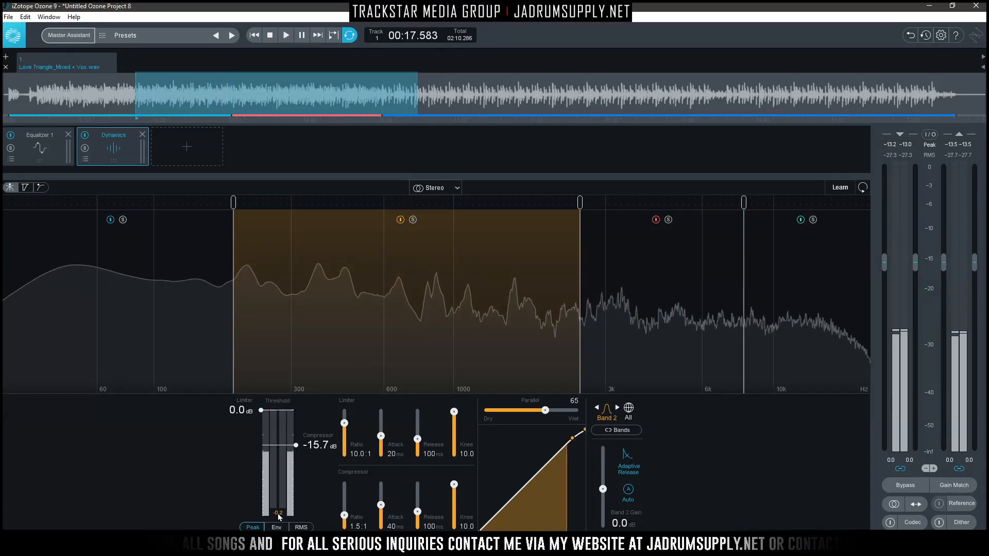
pyautogui.click(620, 523)
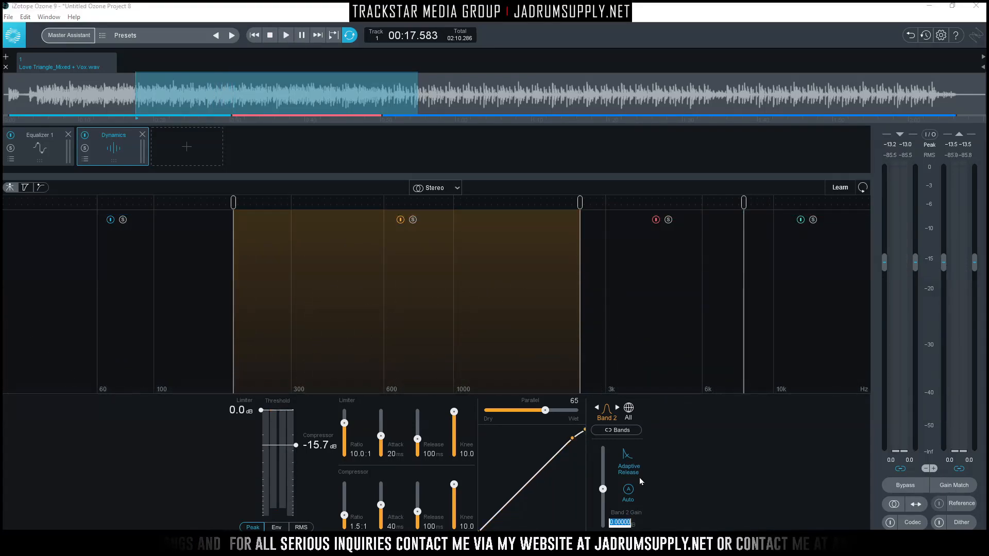
pyautogui.write('1.3')
pyautogui.press('Return')
# Compare the playing master with the whole processing chain bypassed and enabled
pyautogui.press('space')
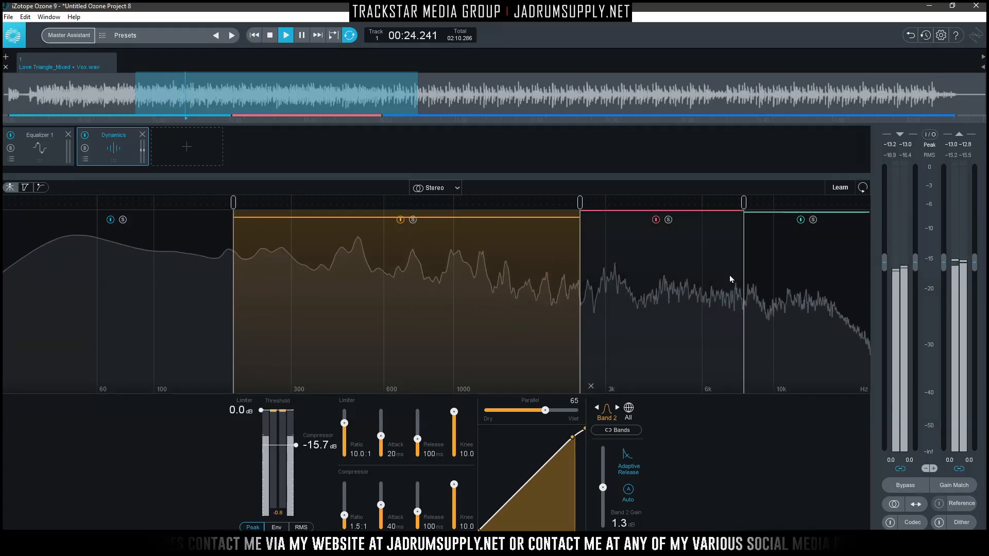
pyautogui.click(907, 488)
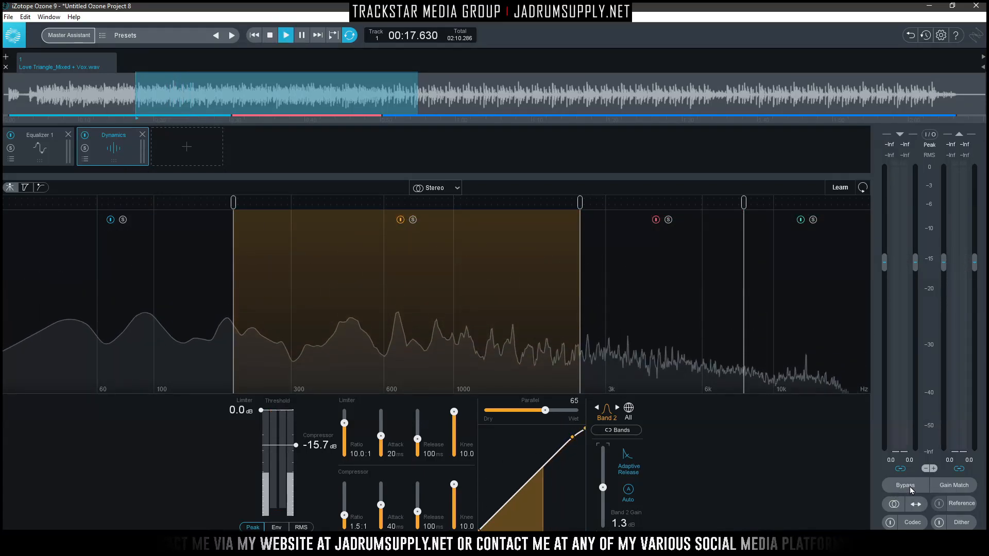
pyautogui.click(910, 489)
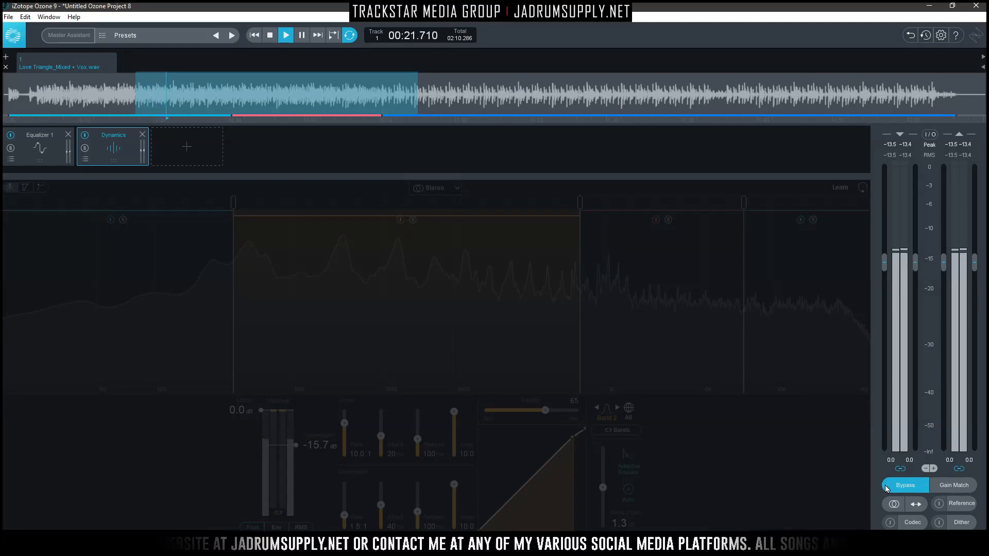
pyautogui.click(900, 482)
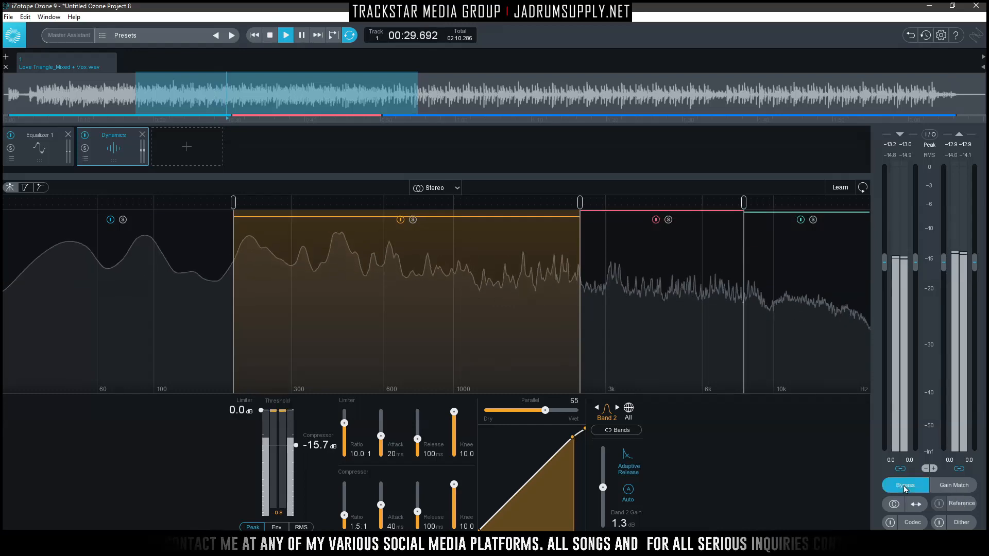
pyautogui.click(904, 487)
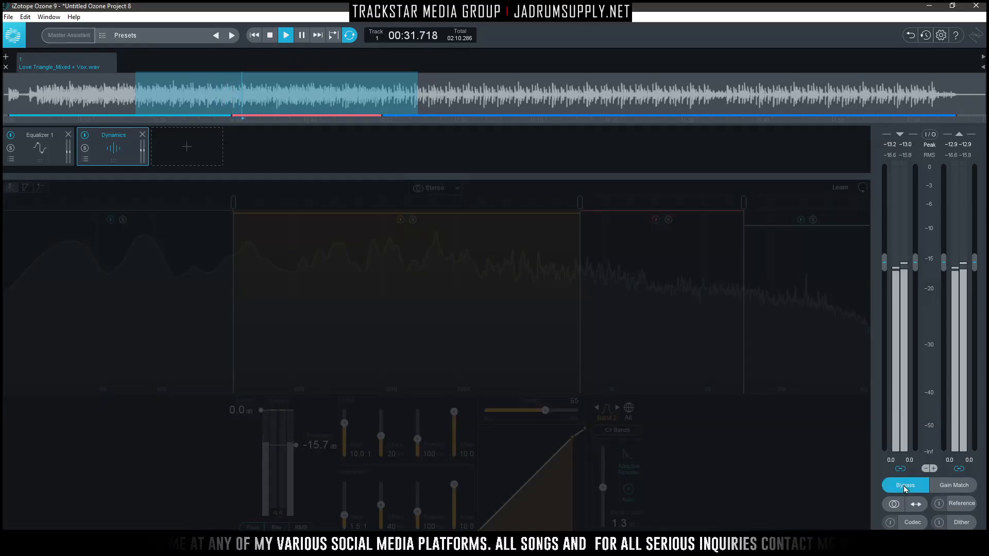
pyautogui.click(904, 486)
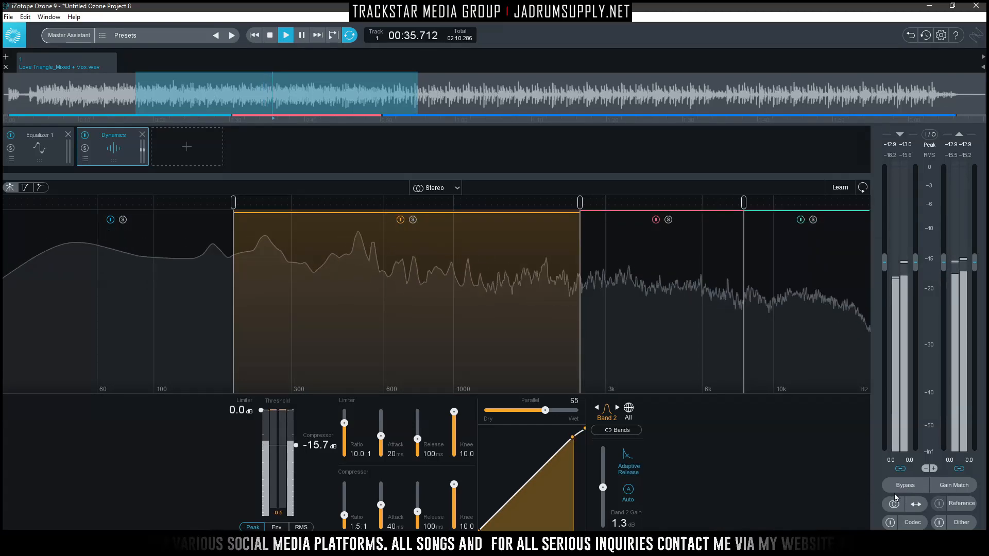
# Add an Exciter module after Dynamics and split it into four frequency bands, positioning its crossovers during playback
pyautogui.press('space')
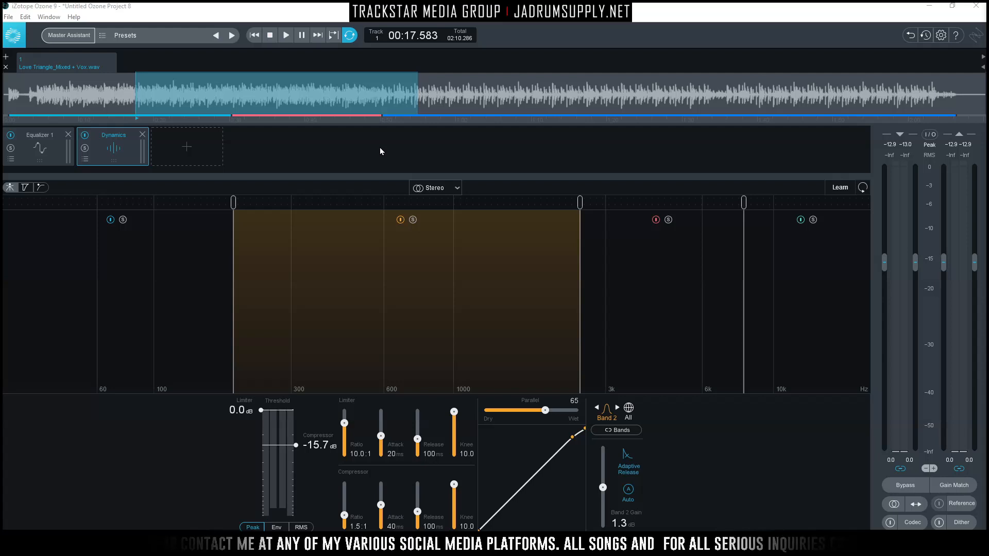
pyautogui.click(188, 151)
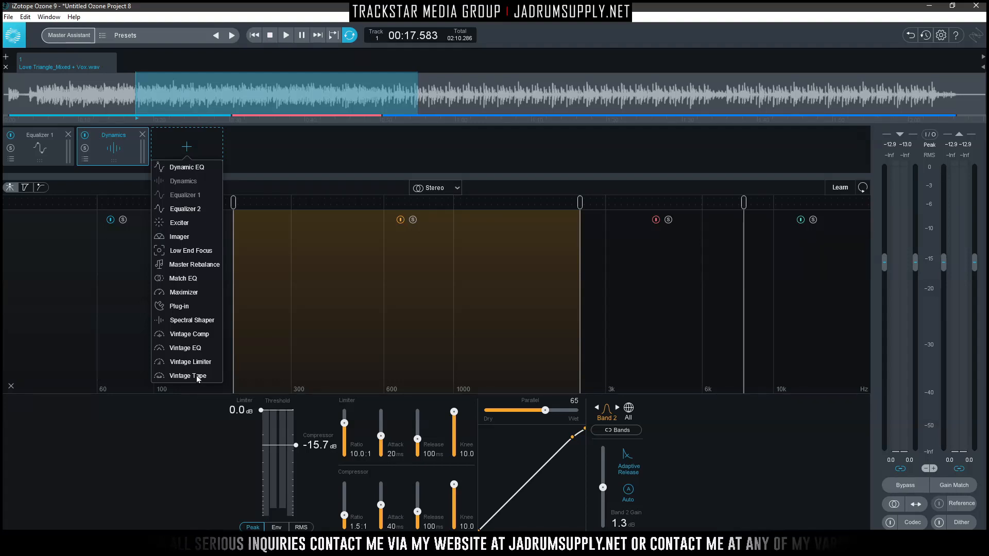
pyautogui.click(178, 225)
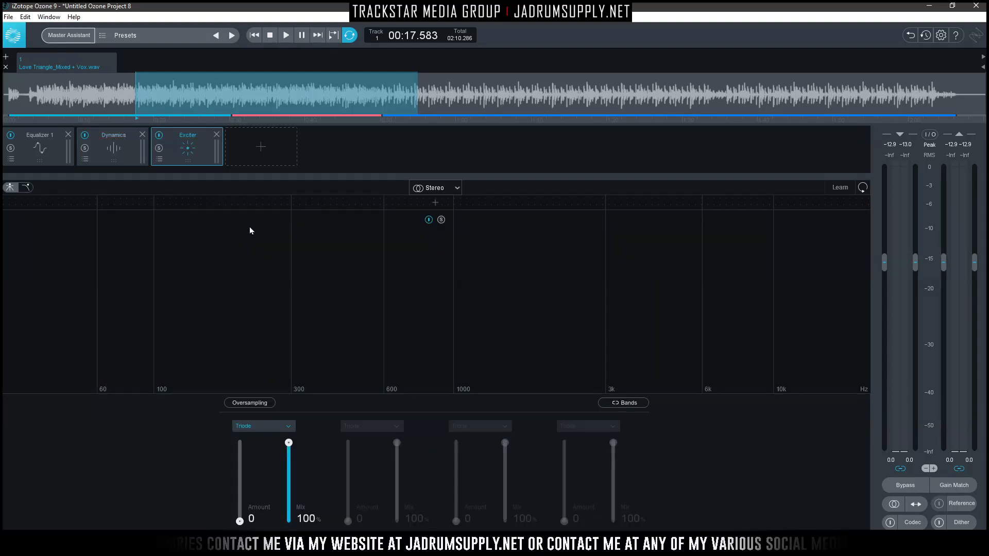
pyautogui.click(348, 204)
pyautogui.click(500, 202)
pyautogui.click(652, 202)
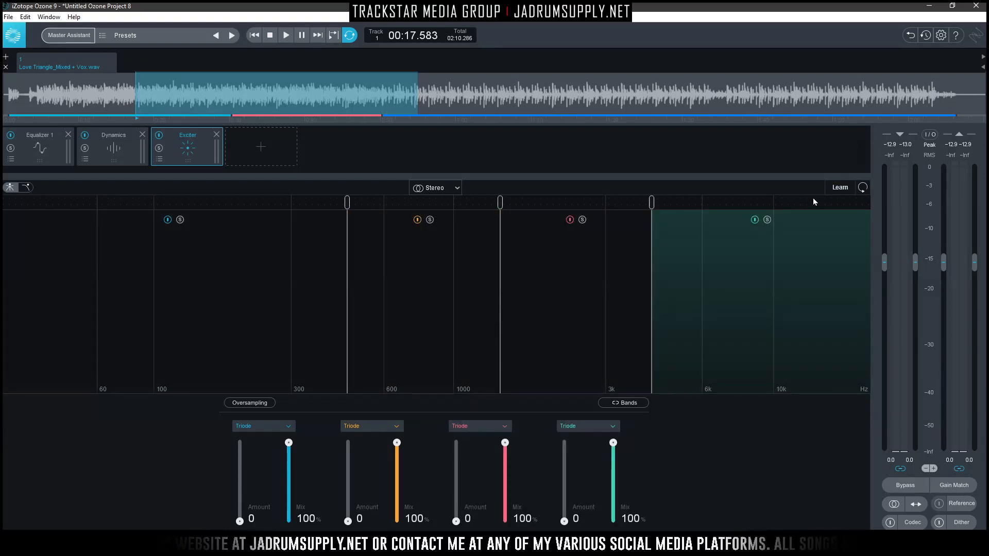
pyautogui.press('space')
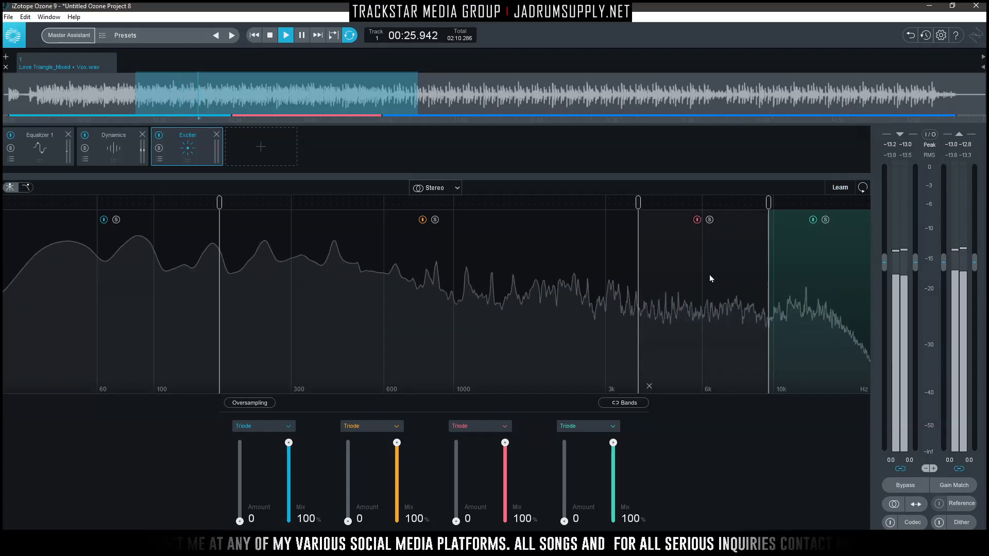
pyautogui.press('space')
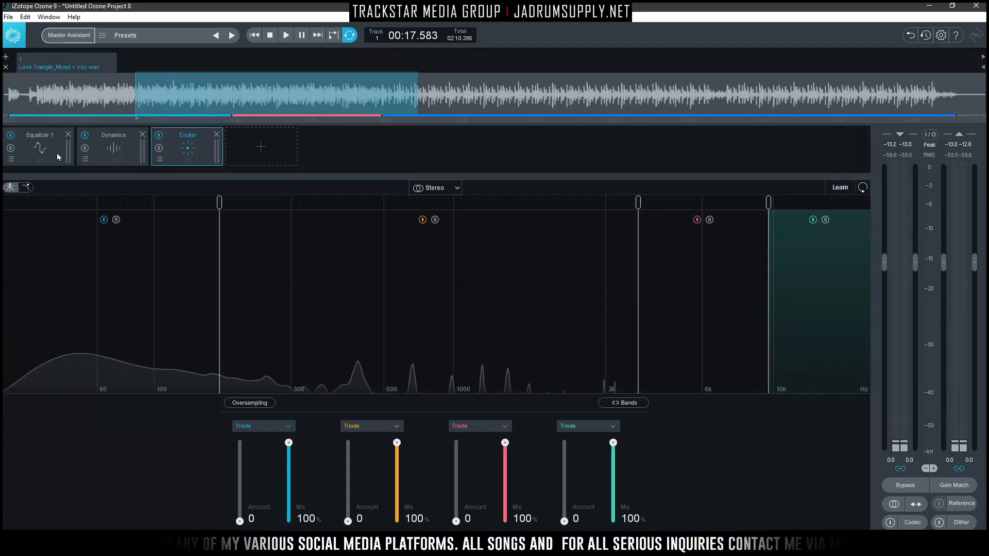
# Check the Dynamics module's band crossovers and set the Exciter's first crossover to 192 Hz
pyautogui.click(126, 158)
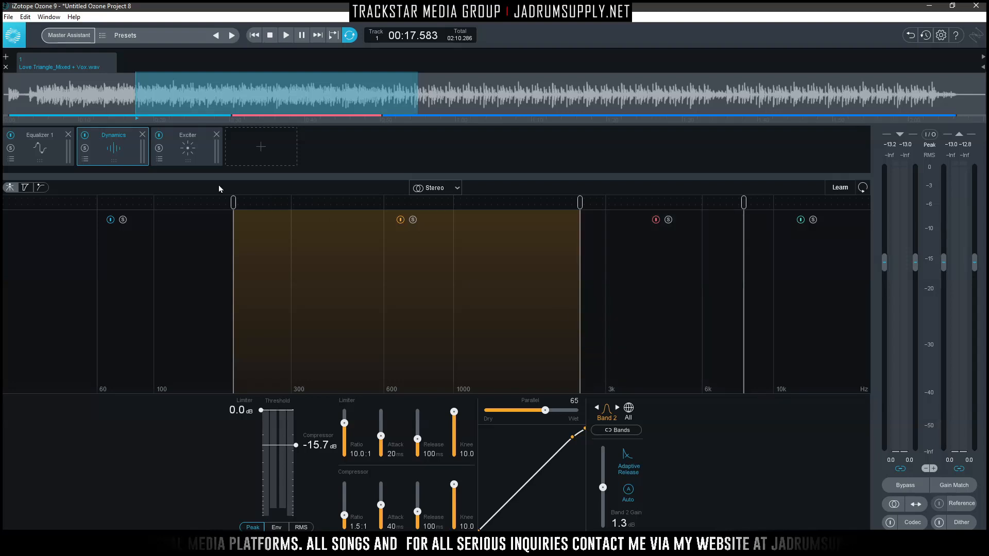
pyautogui.click(210, 159)
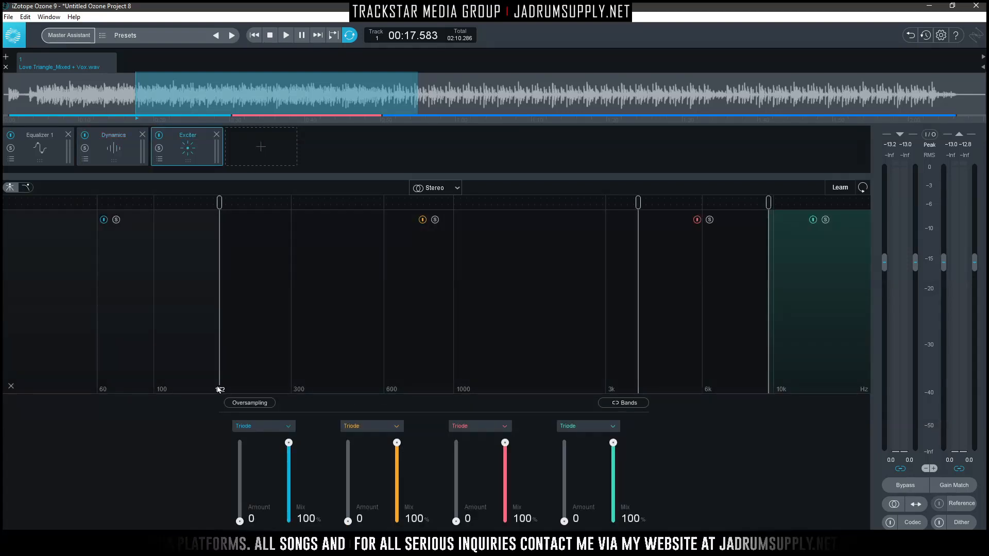
pyautogui.click(220, 390)
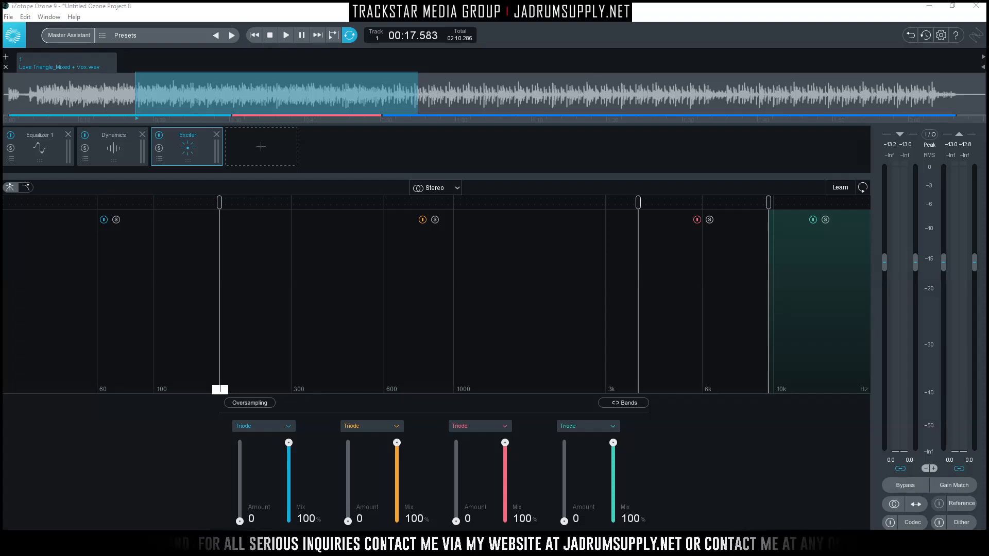
pyautogui.press('Return')
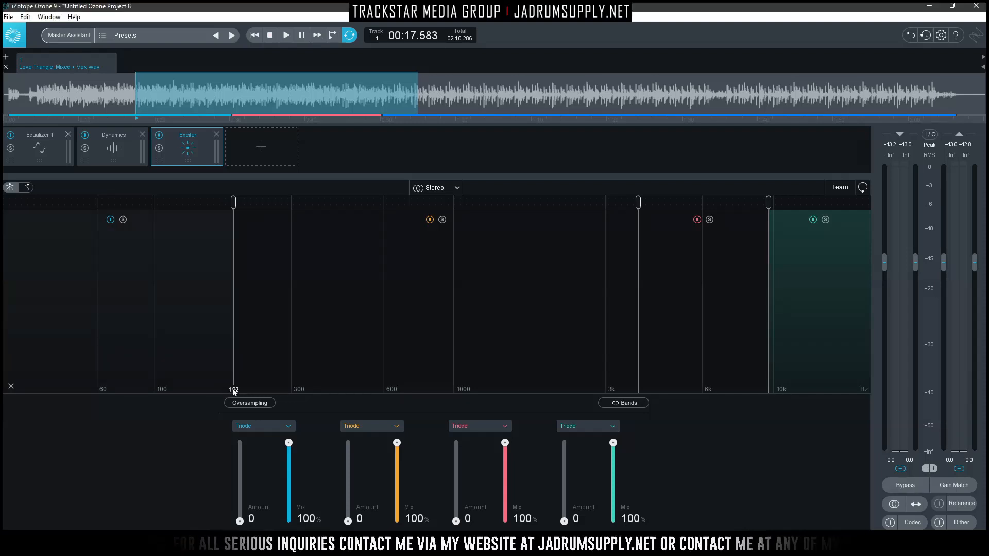
# Try to set the Exciter's second crossover to 2.5 kHz
pyautogui.click(638, 389)
pyautogui.write('2.5')
pyautogui.press('Return')
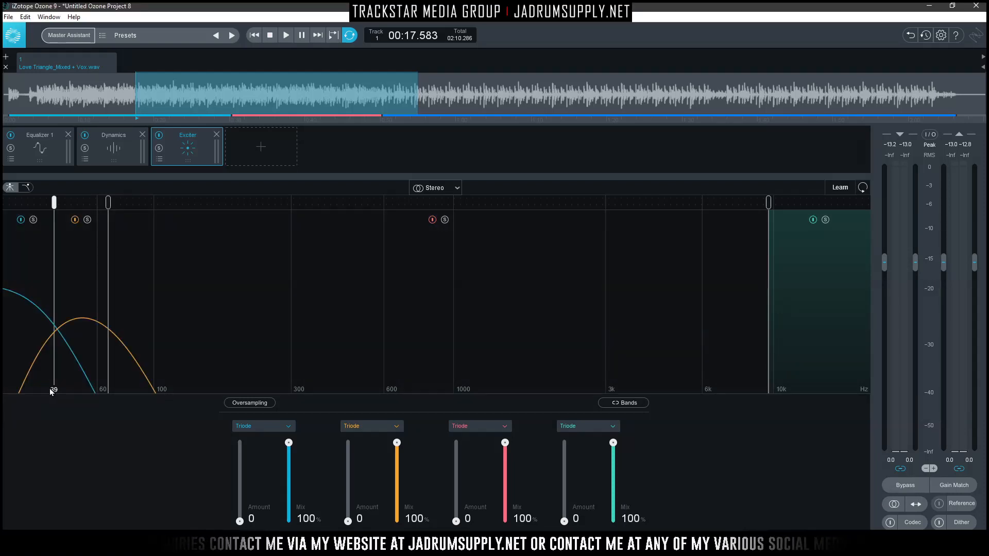
pyautogui.click(56, 390)
pyautogui.write('2500')
pyautogui.press('Return')
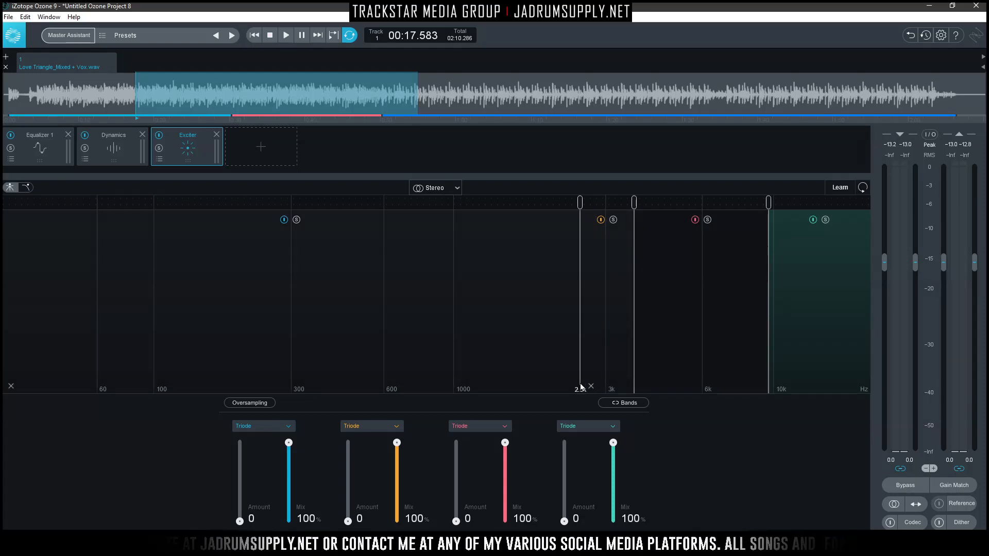
# Set the Exciter's first two crossovers to 192 Hz and 2.5 kHz and match the third to the Dynamics module
pyautogui.click(580, 388)
pyautogui.write('192')
pyautogui.press('Return')
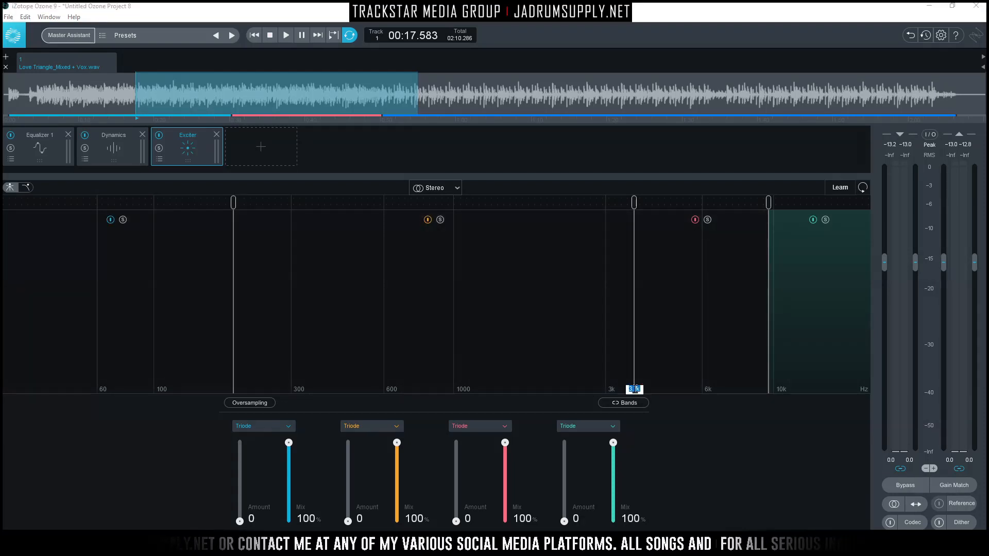
pyautogui.press('Return')
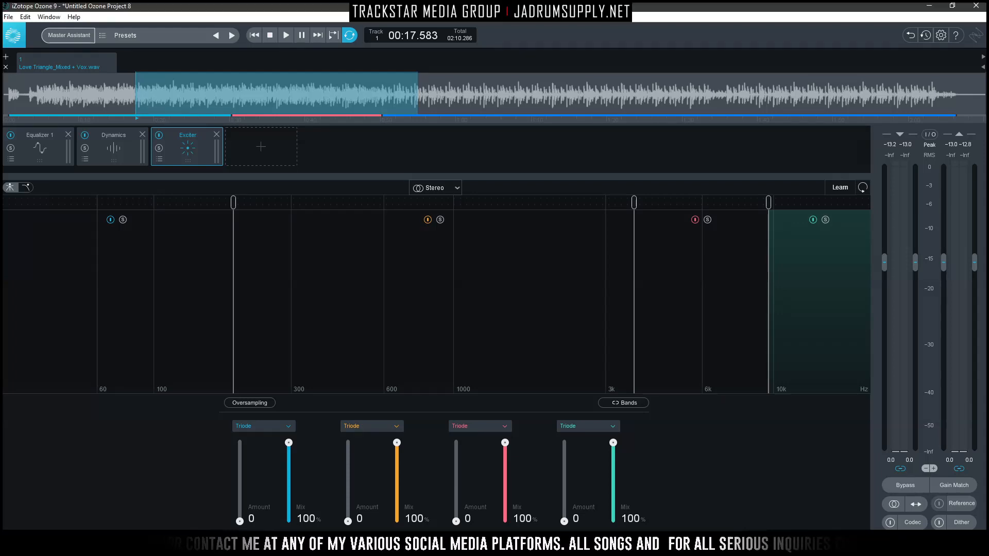
pyautogui.doubleClick(770, 390)
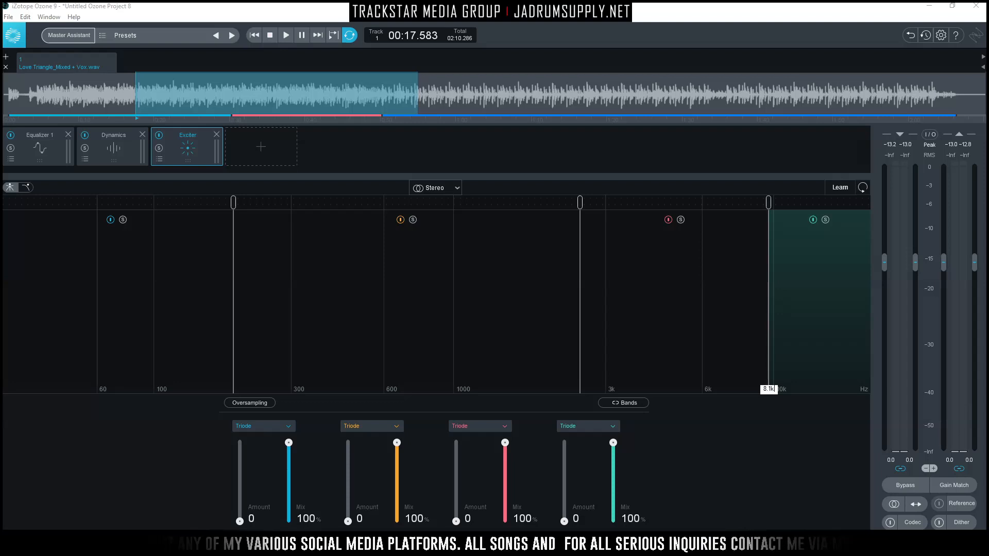
pyautogui.press('Return')
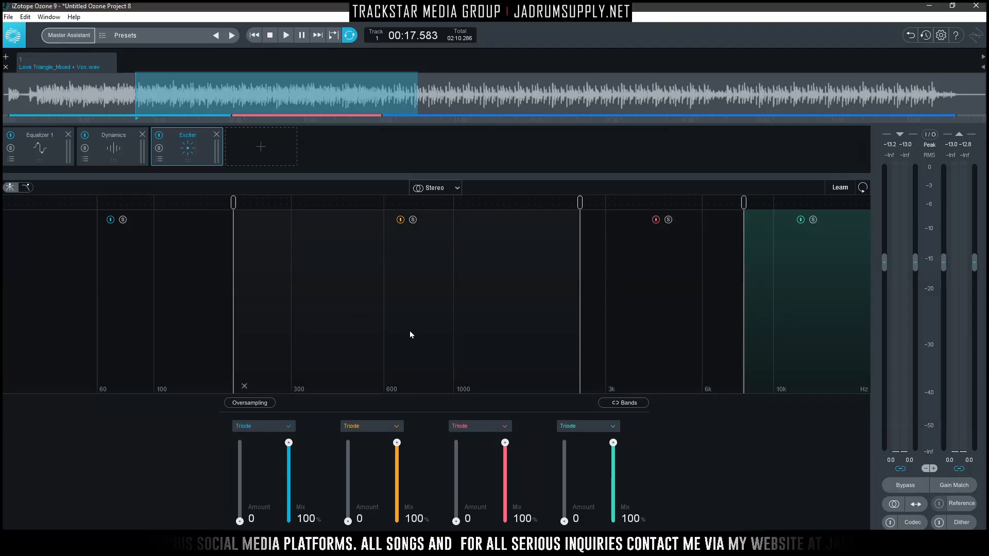
# Audition the Exciter's fourth band in solo and look through its saturation modes
pyautogui.press('space')
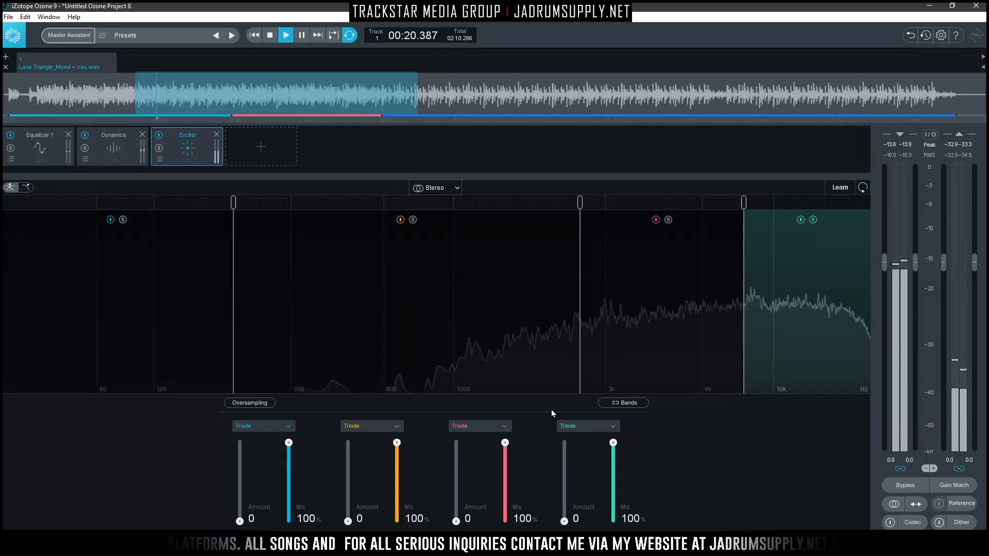
pyautogui.press('space')
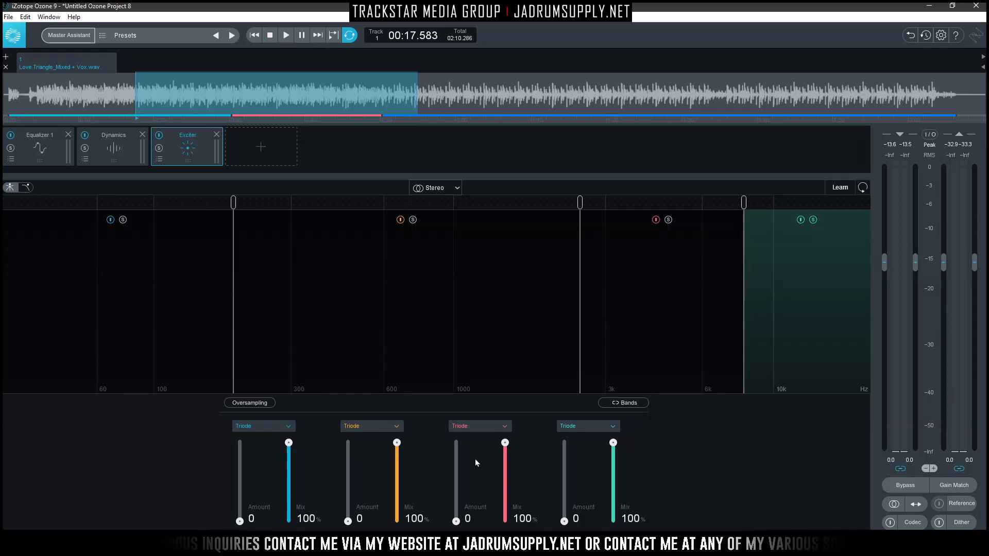
pyautogui.click(599, 428)
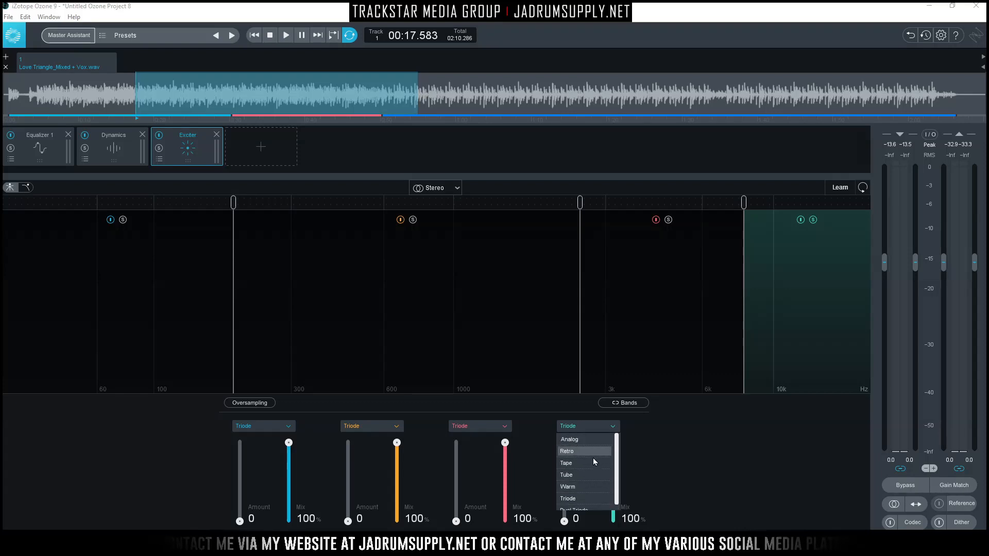
pyautogui.click(811, 227)
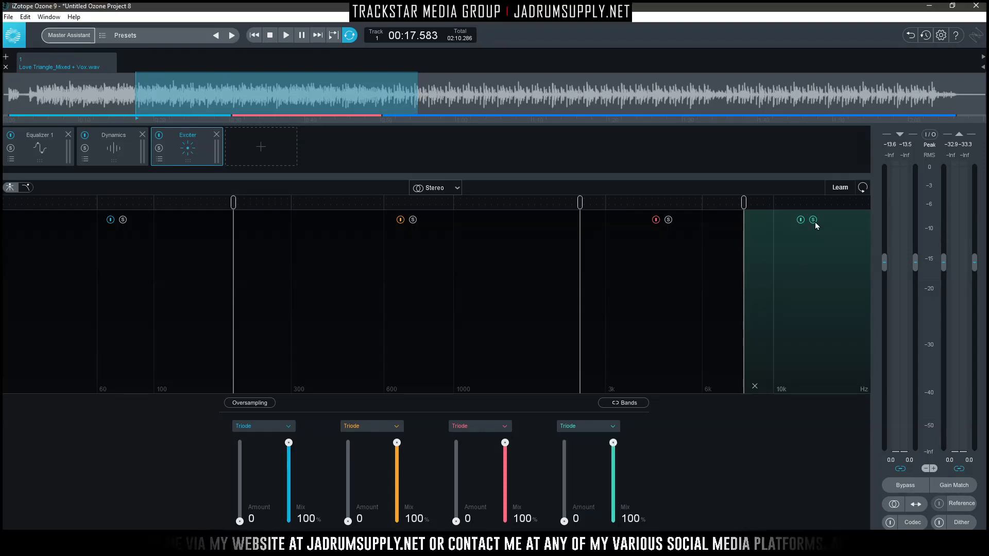
# Solo the Exciter's third band and try Tape mode with the amount at 12.0 during playback
pyautogui.click(668, 220)
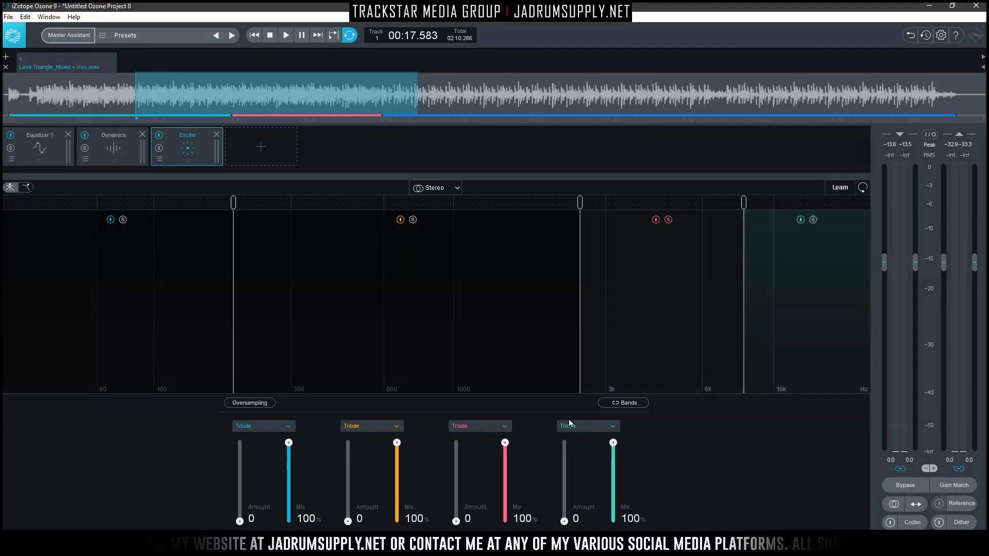
pyautogui.click(468, 428)
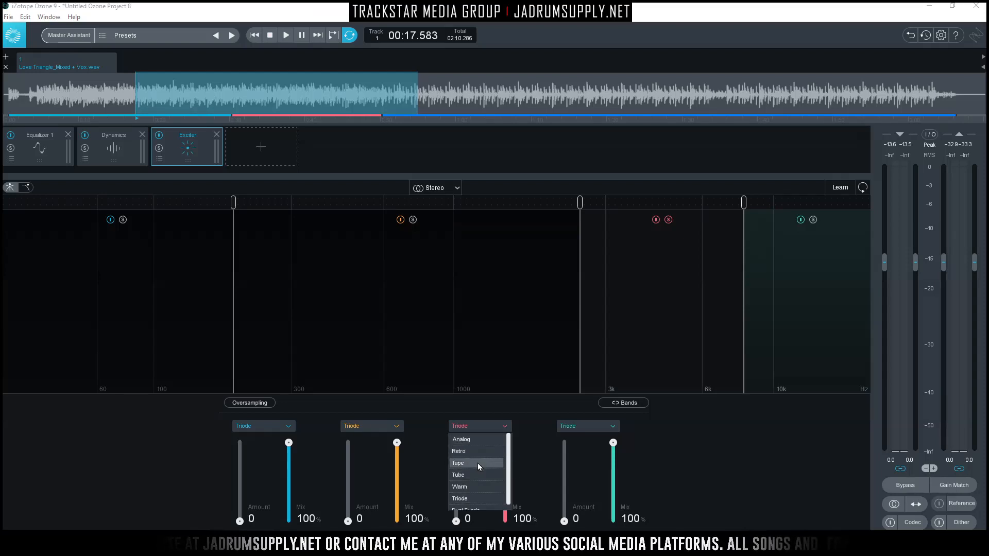
pyautogui.click(474, 497)
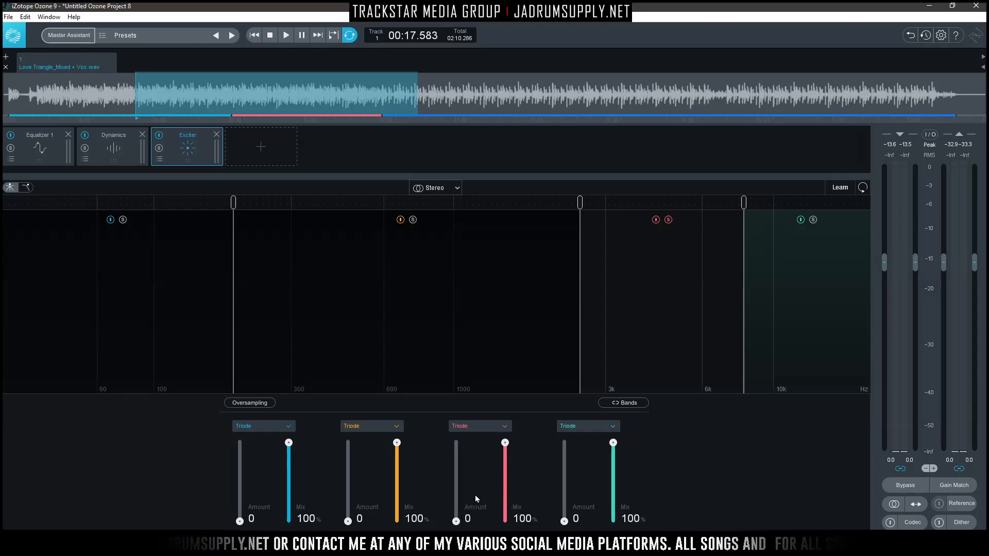
pyautogui.press('space')
pyautogui.moveTo(456, 521); pyautogui.dragTo(459, 458)
pyautogui.click(472, 427)
pyautogui.click(477, 463)
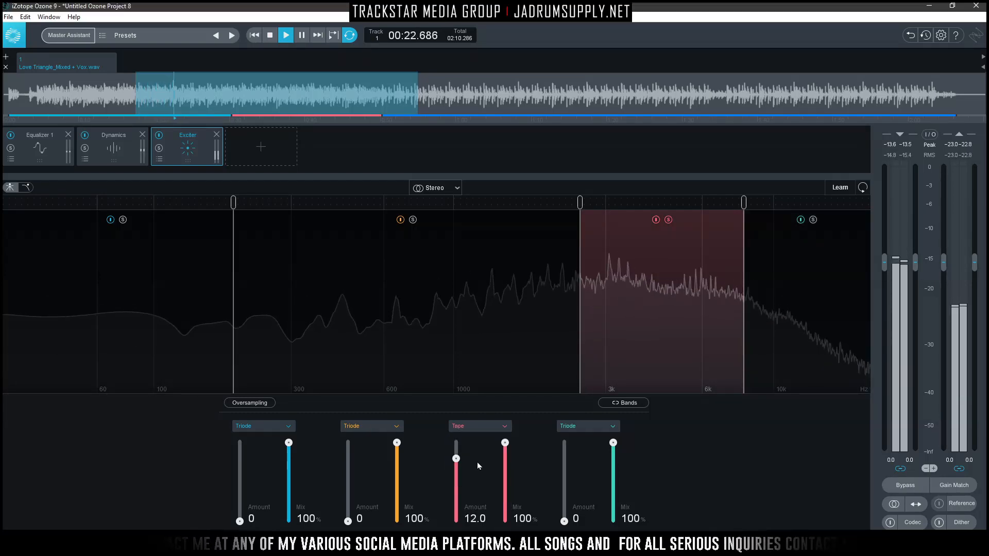
# Try Tube mode on the Exciter's third band, reset its amount to 0 and stop playback
pyautogui.click(480, 428)
pyautogui.click(476, 473)
pyautogui.doubleClick(456, 460)
pyautogui.press('space')
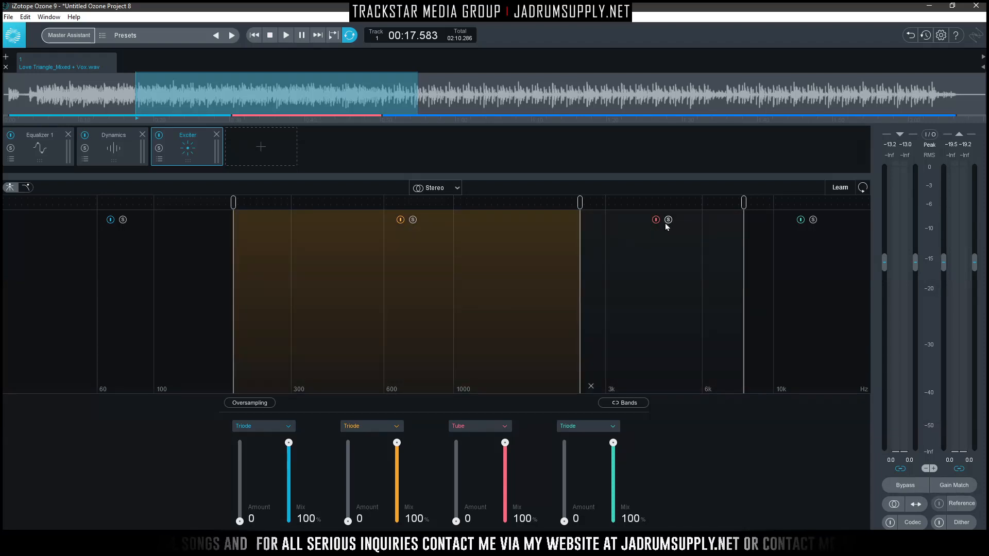
# Play the third Exciter band in solo, auditioning Tube mode at amount 2.0 and Triode mode at 2.2
pyautogui.click(667, 220)
pyautogui.press('space')
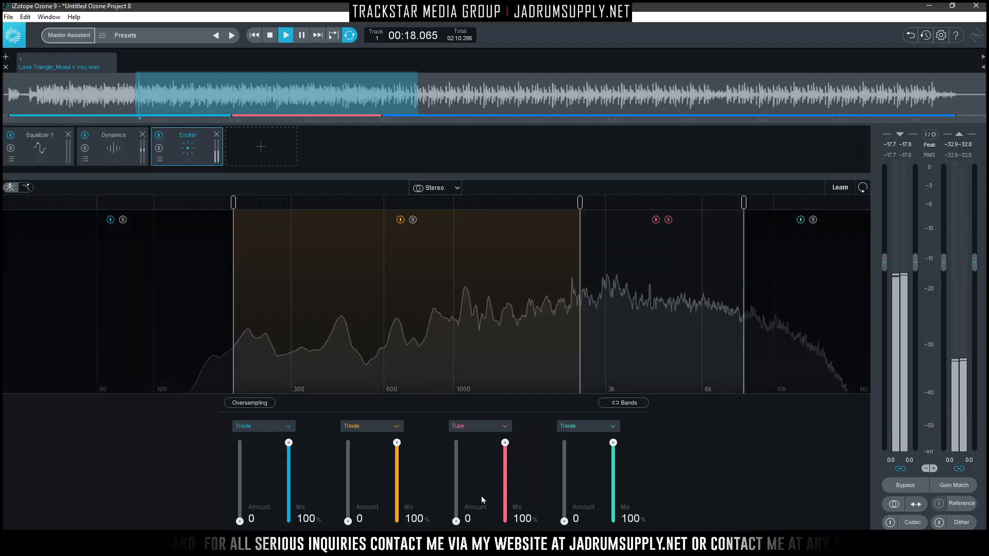
pyautogui.moveTo(456, 521); pyautogui.dragTo(456, 511)
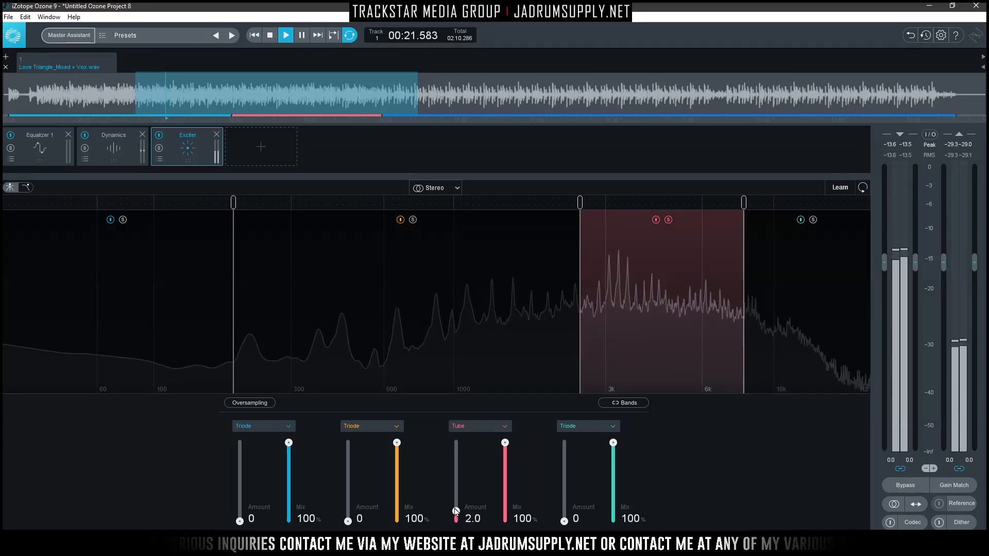
pyautogui.click(478, 426)
pyautogui.click(476, 497)
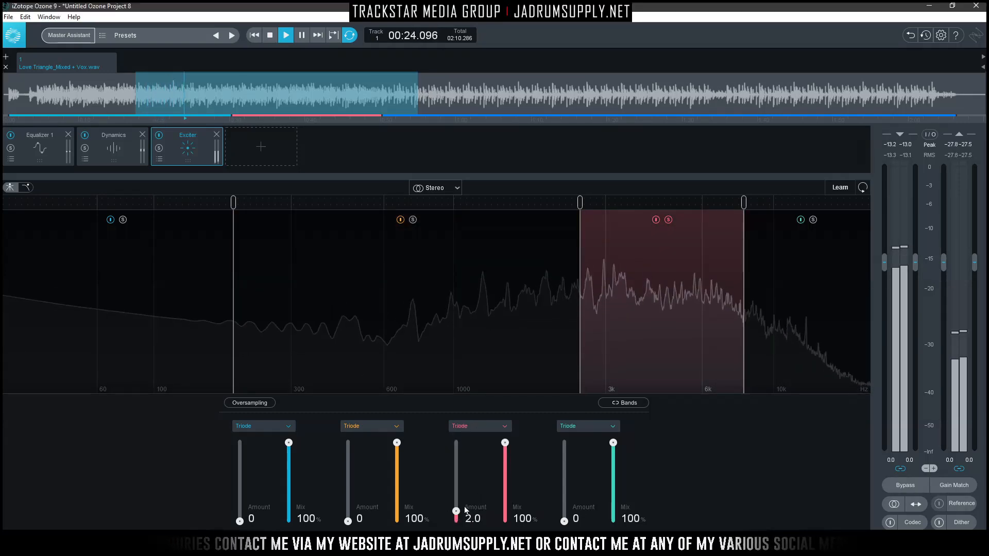
pyautogui.moveTo(456, 512); pyautogui.dragTo(459, 512)
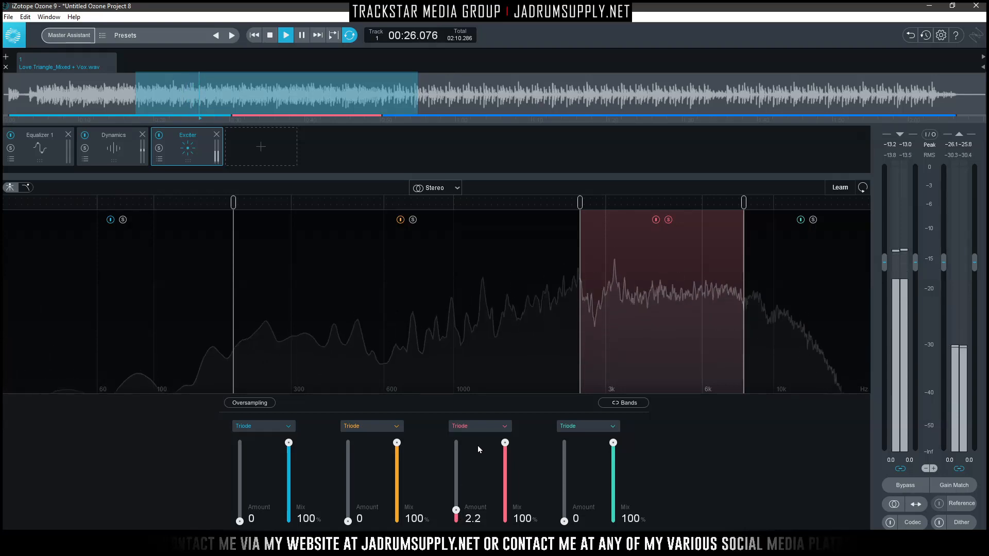
# Switch the third Exciter band to Dual Triode, set its amount to 4.6 and return to the full mix
pyautogui.click(491, 425)
pyautogui.click(480, 509)
pyautogui.moveTo(456, 510); pyautogui.dragTo(457, 497)
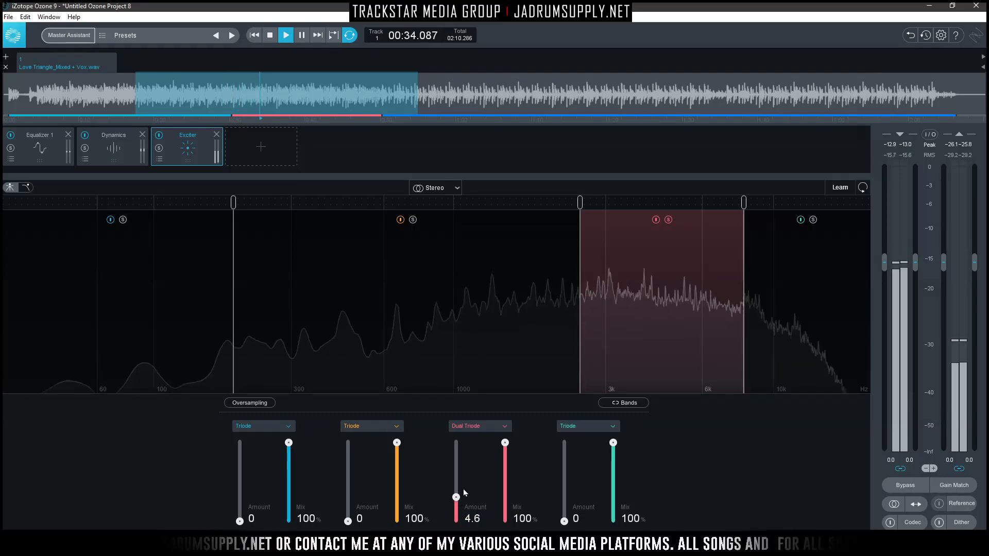
pyautogui.click(668, 221)
# Compare the third Exciter band bypassed and enabled in the full mix, and raise its amount to 4.9
pyautogui.click(656, 220)
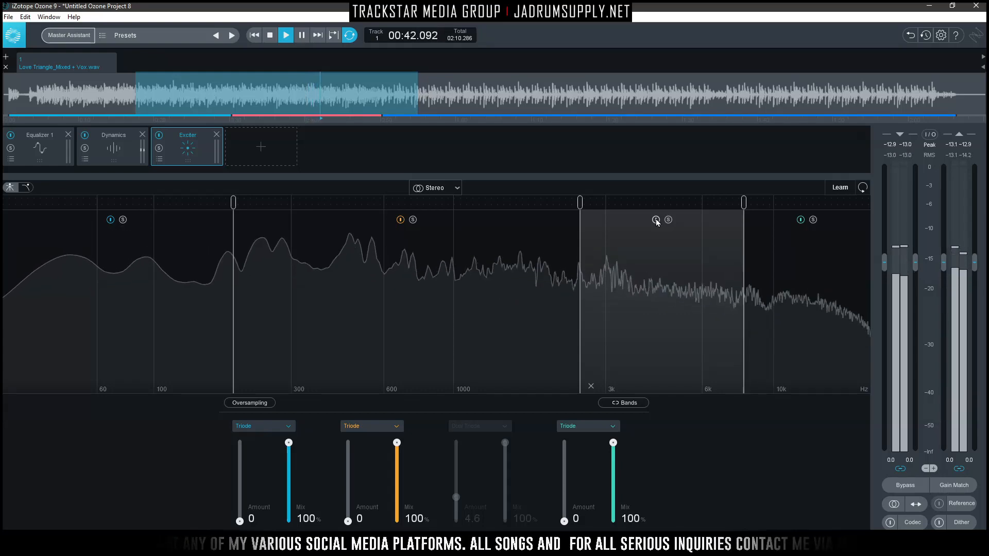
pyautogui.click(656, 220)
pyautogui.moveTo(456, 498); pyautogui.dragTo(462, 388)
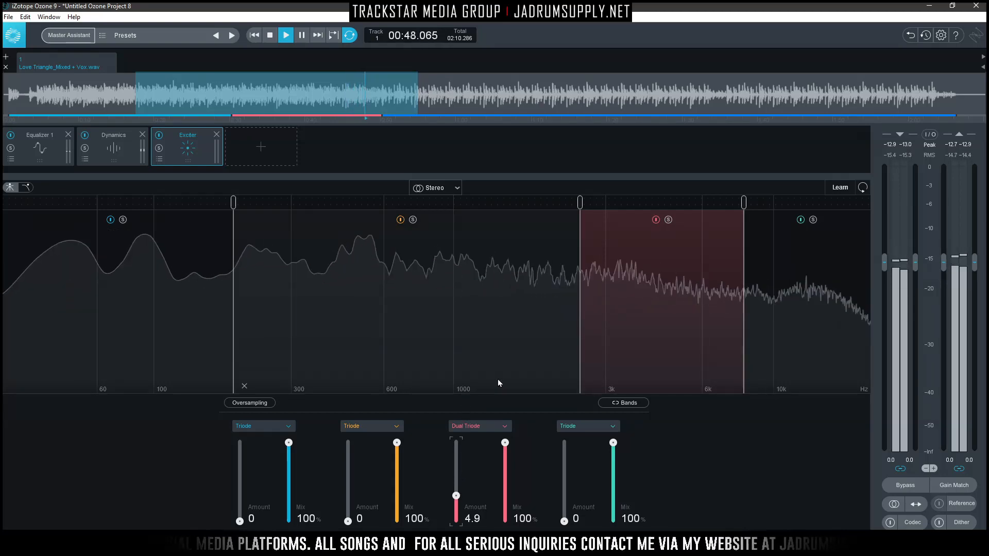
# Compare the third Exciter band bypassed and enabled in the full mix, replaying the loop from its start
pyautogui.click(656, 220)
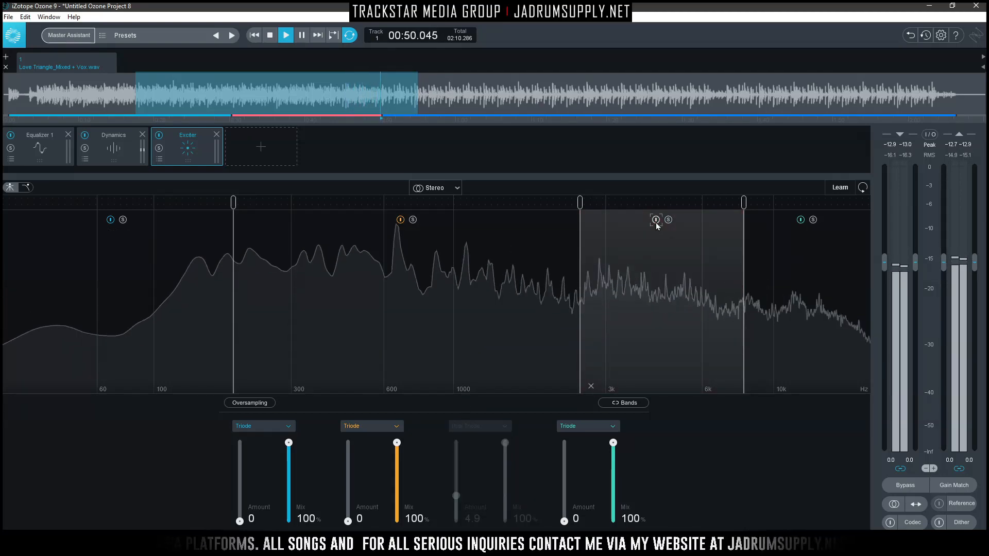
pyautogui.click(656, 220)
pyautogui.press('space')
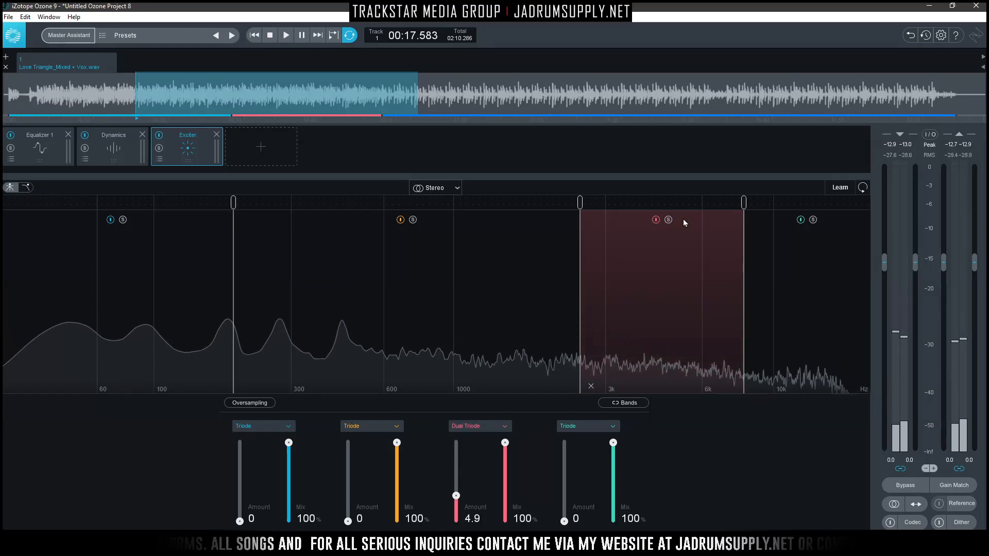
pyautogui.press('space')
pyautogui.click(656, 220)
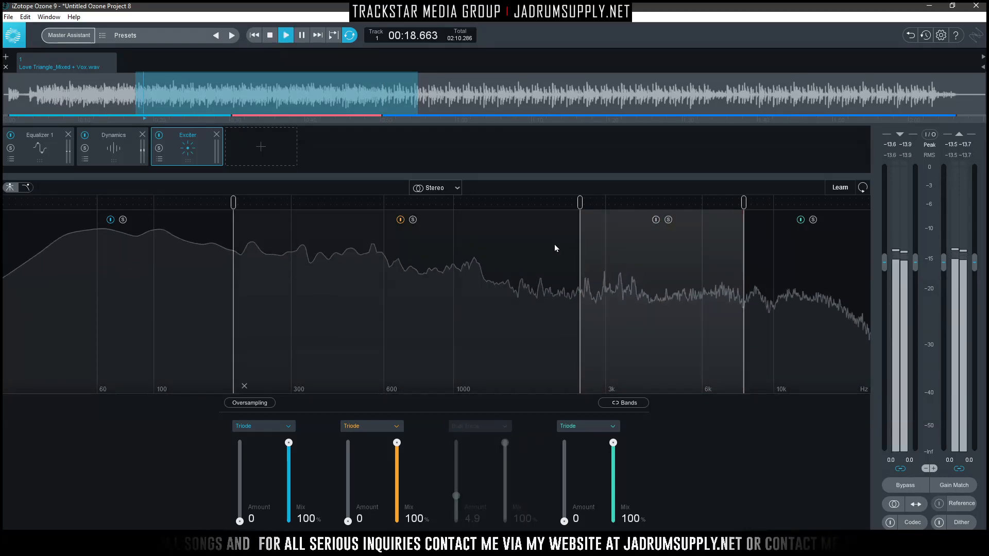
pyautogui.click(656, 219)
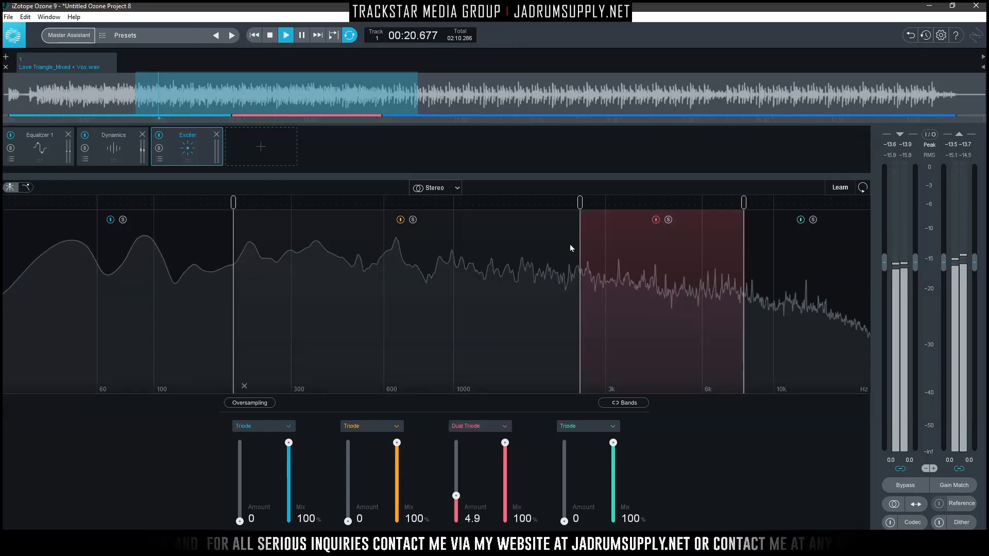
# Play the second Exciter band in solo, auditioning Analog and Retro modes at amount 15, and lower the amount to 3.0
pyautogui.click(412, 220)
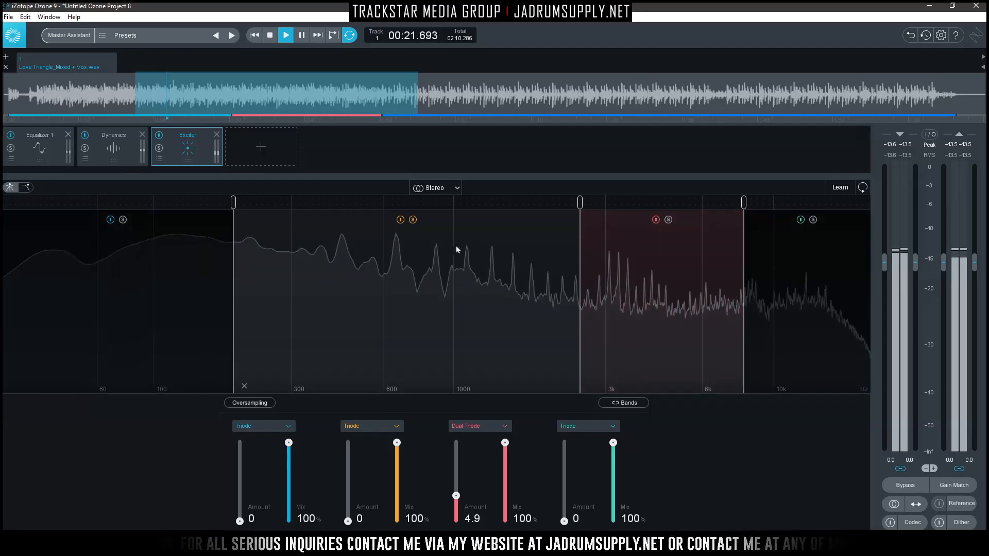
pyautogui.click(382, 428)
pyautogui.click(378, 439)
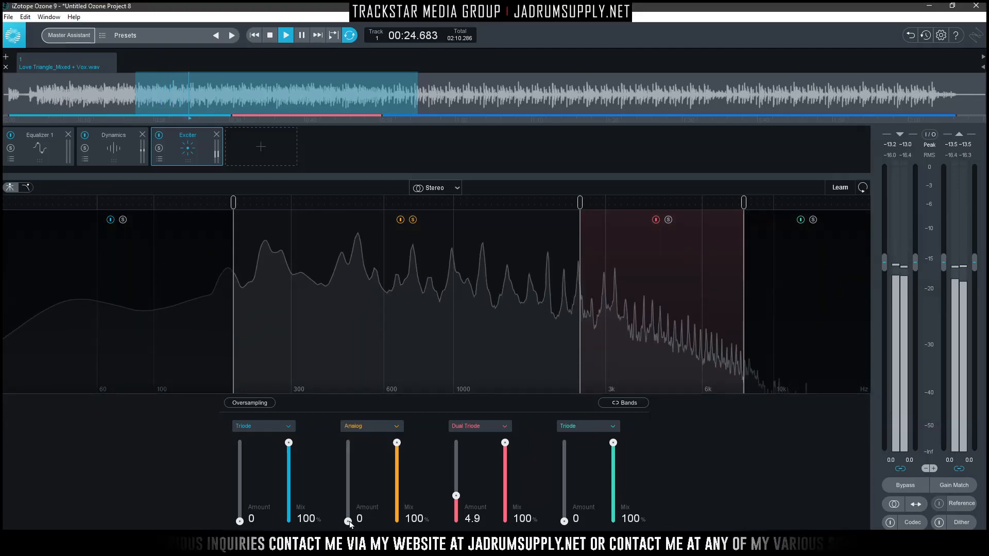
pyautogui.moveTo(348, 521); pyautogui.dragTo(335, 375)
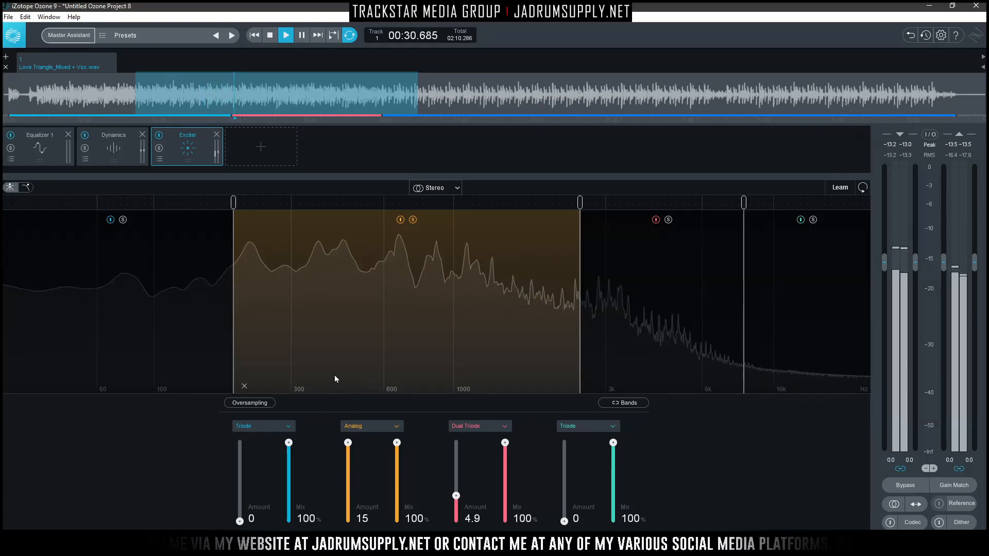
pyautogui.click(368, 427)
pyautogui.click(357, 451)
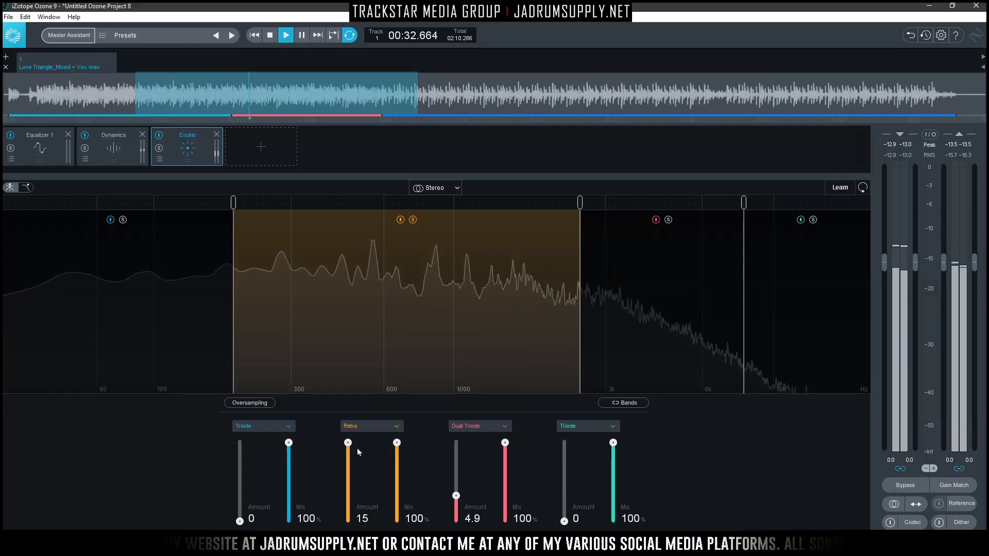
pyautogui.moveTo(350, 445); pyautogui.dragTo(347, 509)
# Switch the second Exciter band to Tape mode and set its amount to 4.5
pyautogui.click(370, 427)
pyautogui.click(356, 462)
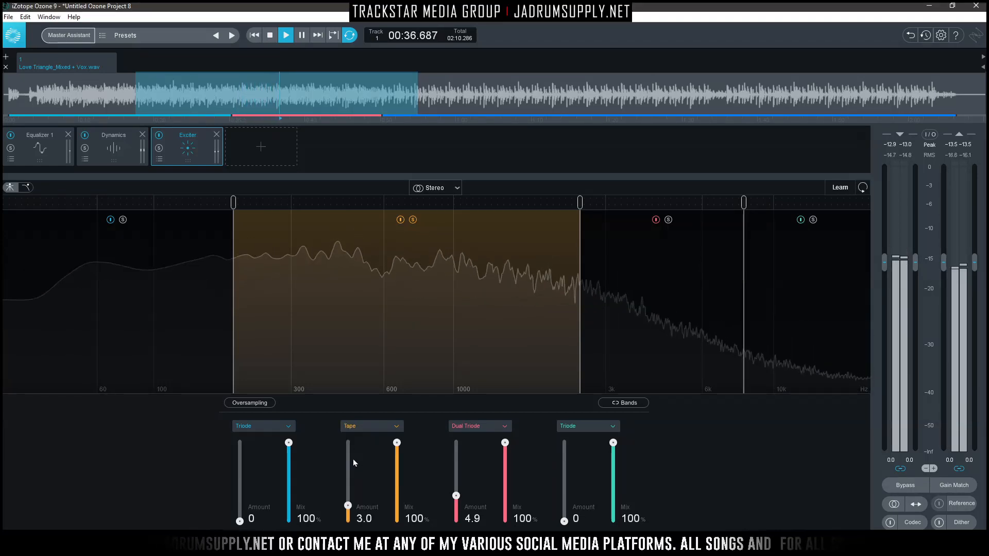
pyautogui.moveTo(348, 507); pyautogui.dragTo(349, 504)
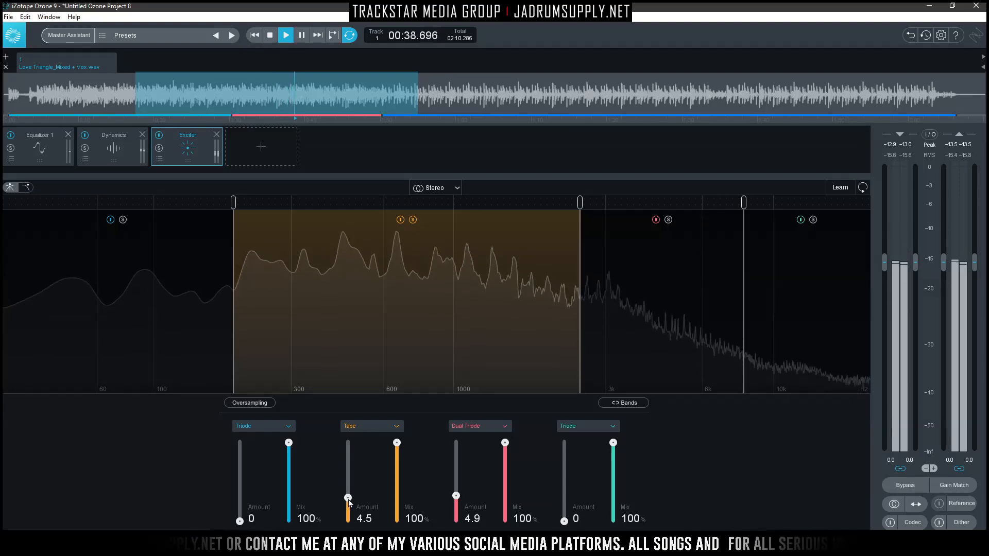
# Bypass the soloed second Exciter band and raise the master output gain to +4.0 dB
pyautogui.click(401, 220)
pyautogui.press('space')
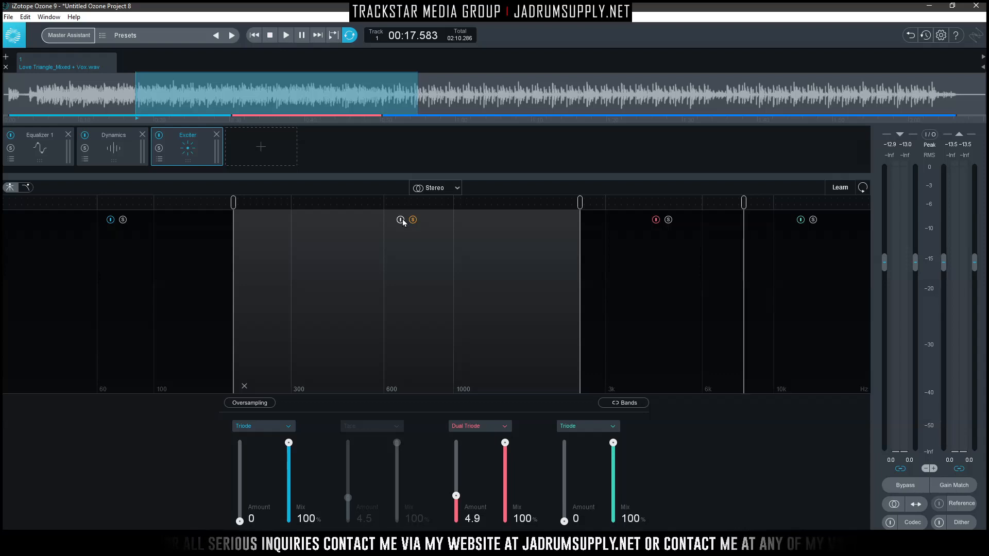
pyautogui.press('space')
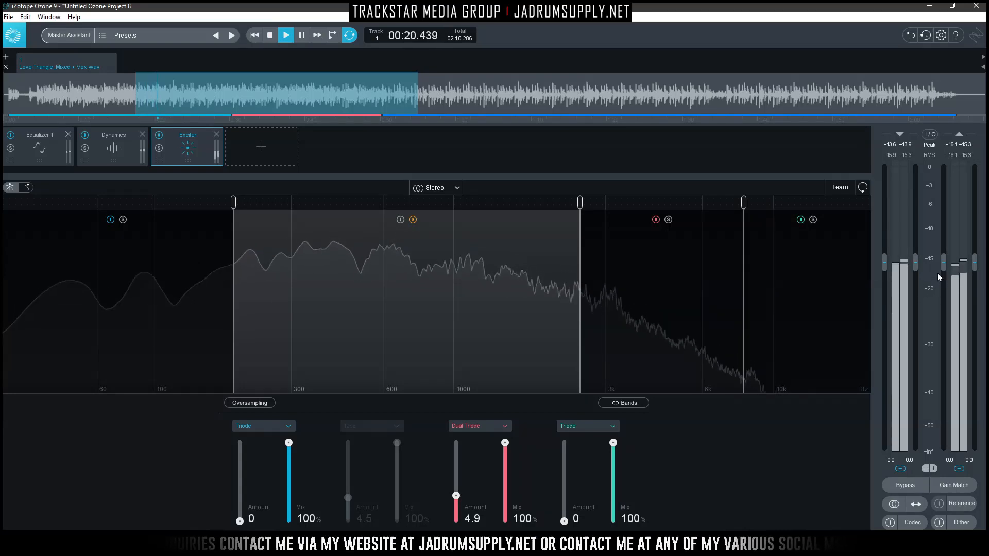
pyautogui.press('space')
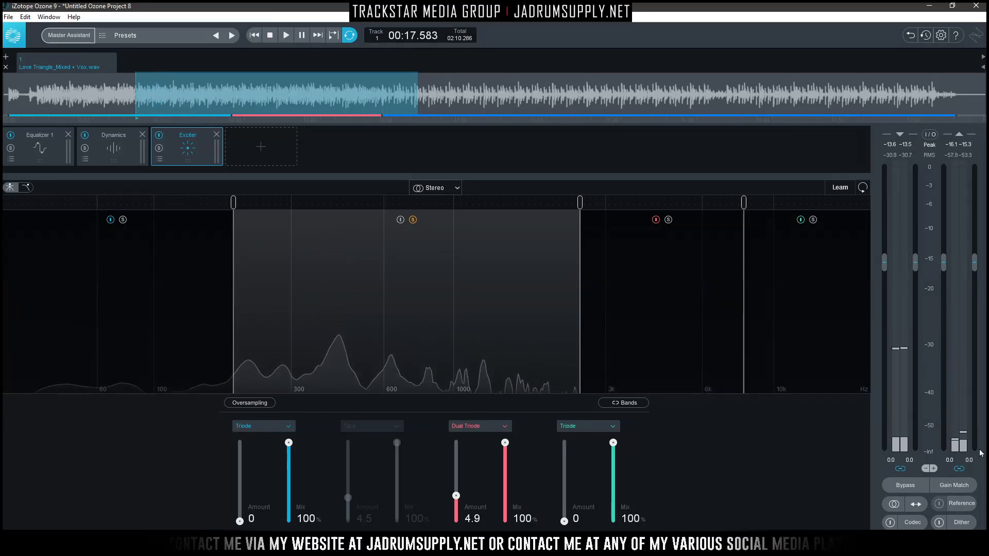
pyautogui.doubleClick(953, 460)
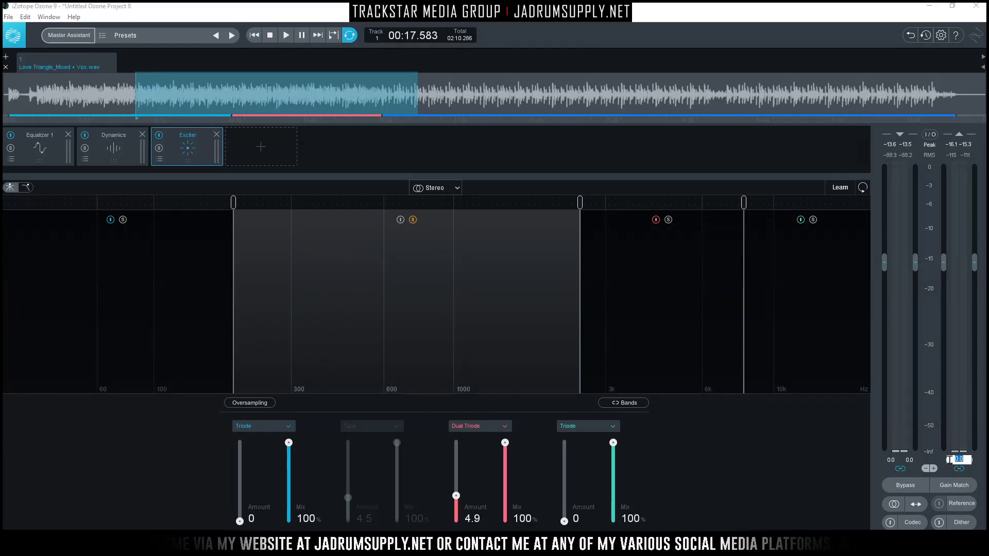
pyautogui.write('4')
pyautogui.press('Return')
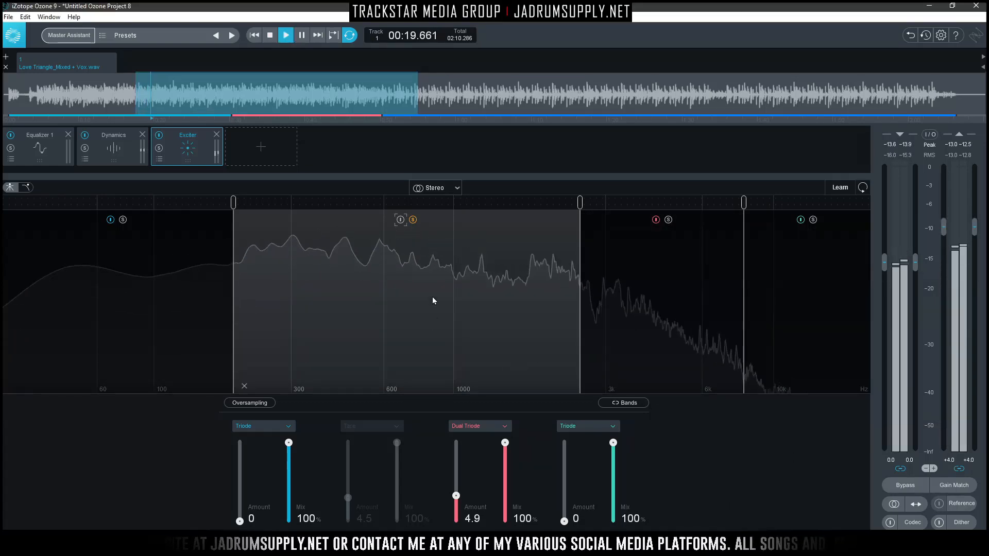
# Compare the soloed second Exciter band bypassed and enabled repeatedly during playback, ending with it enabled
pyautogui.click(401, 221)
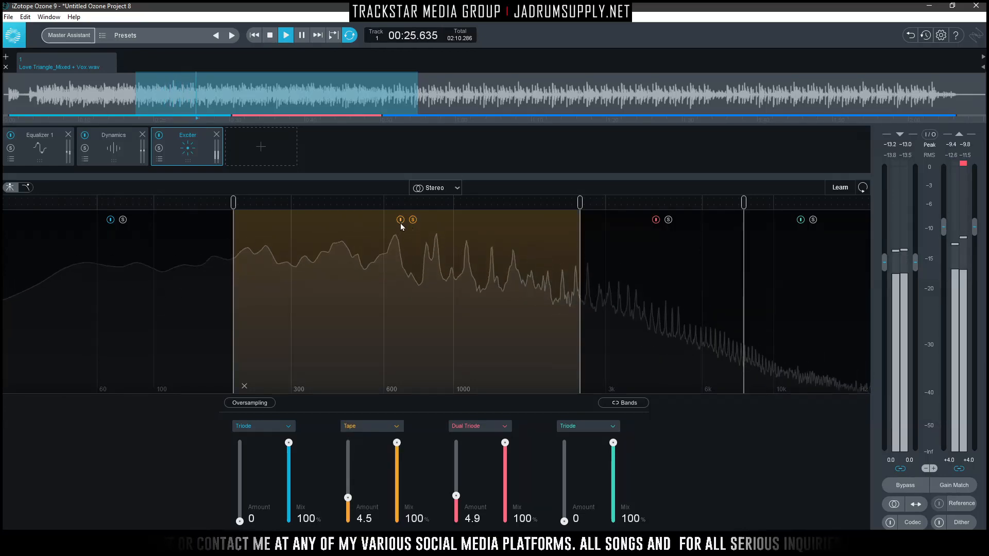
pyautogui.click(401, 223)
pyautogui.click(401, 223)
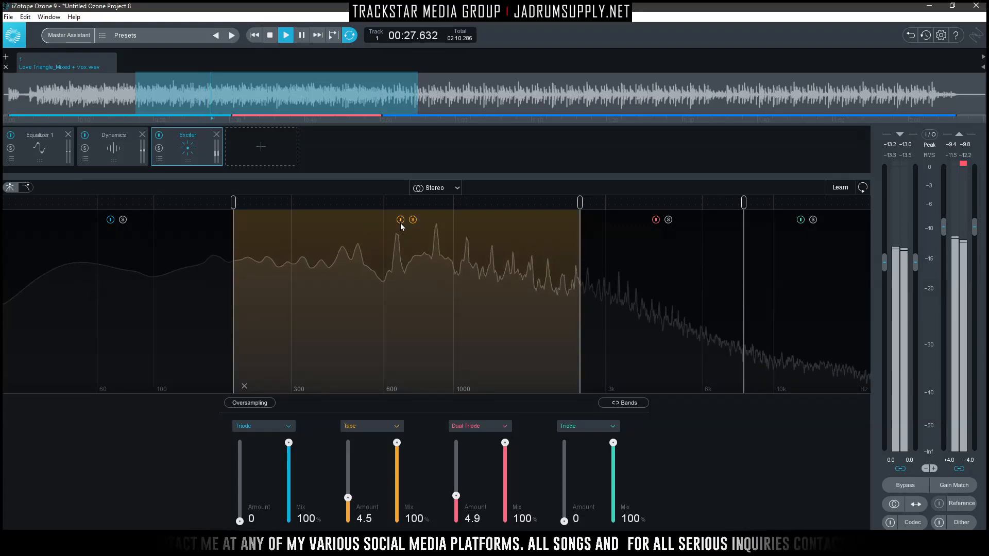
pyautogui.click(400, 221)
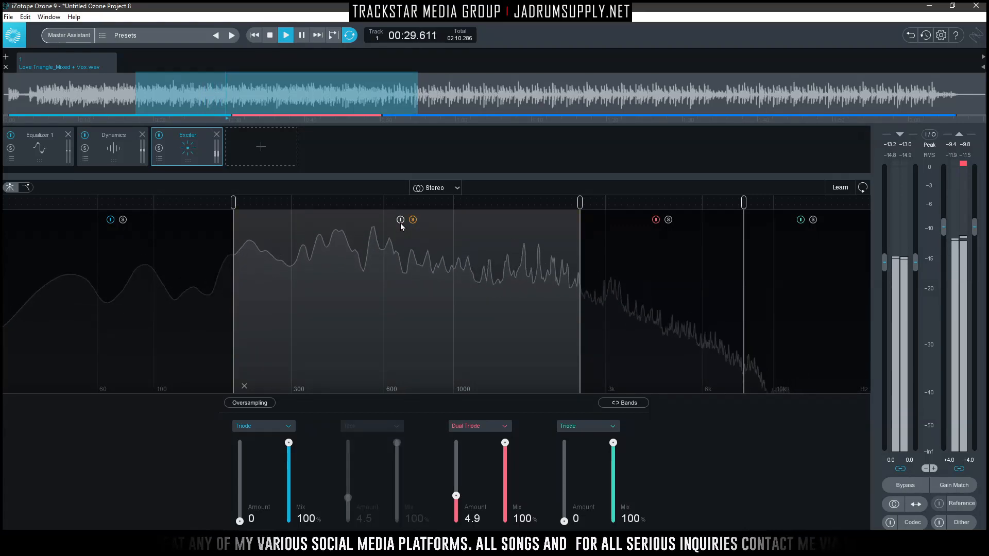
pyautogui.click(400, 221)
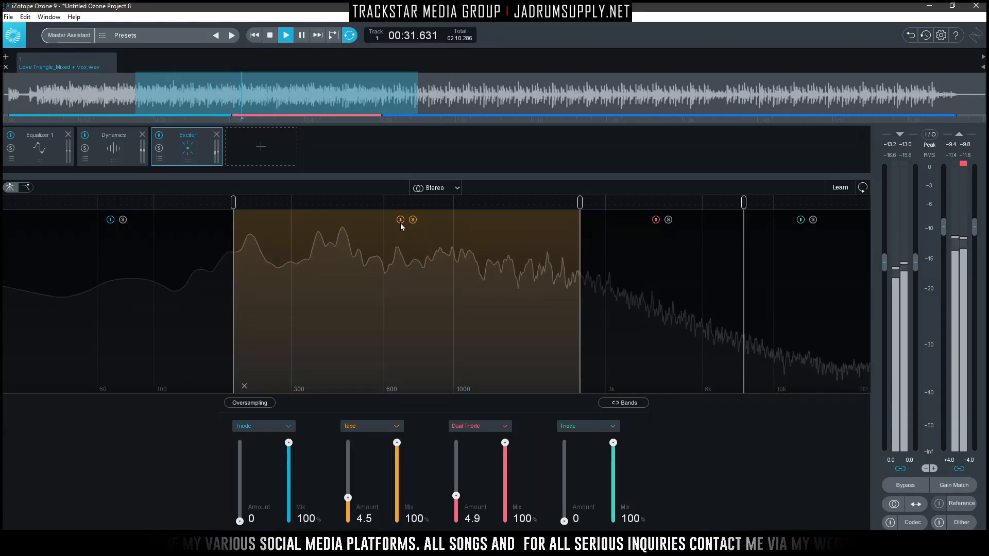
pyautogui.click(400, 222)
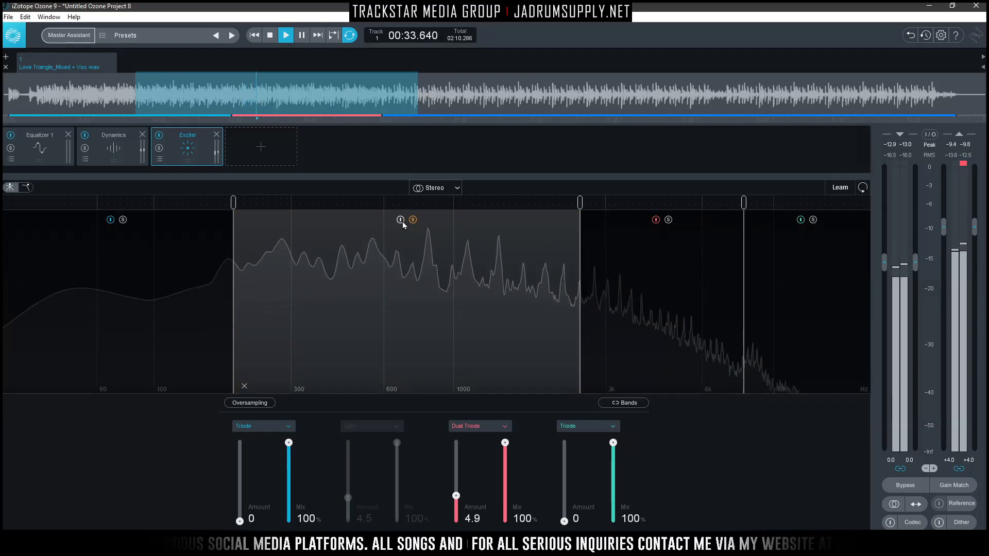
pyautogui.click(400, 221)
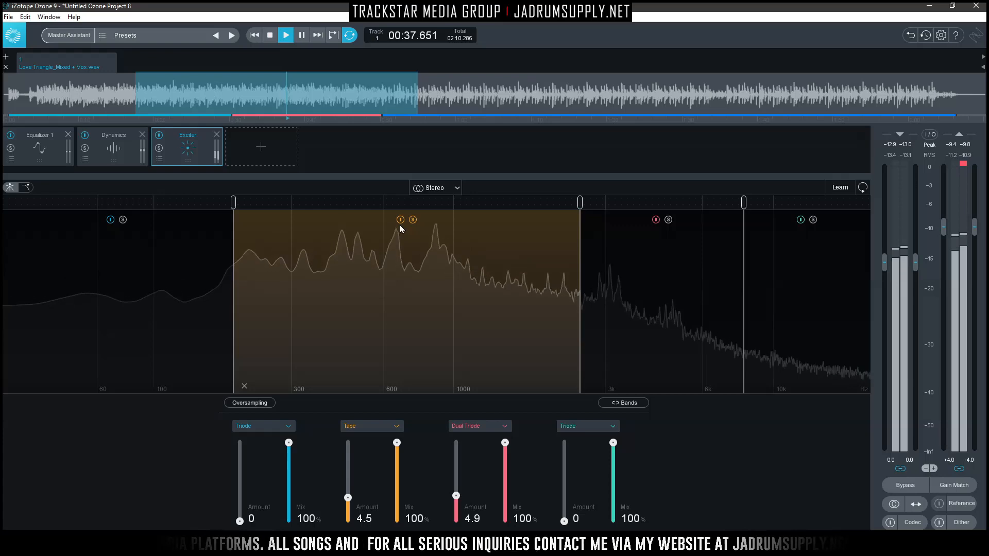
# Stop playback, lower the second Exciter band's amount to 3.8 and reset the output gain to 0 dB
pyautogui.press('space')
pyautogui.click(400, 221)
pyautogui.click(401, 220)
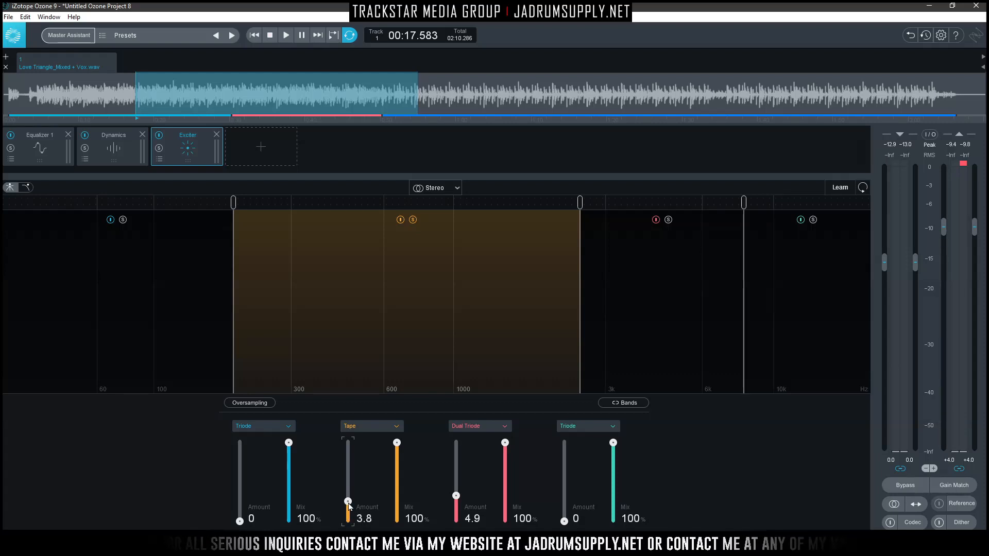
pyautogui.keyDown('alt'); pyautogui.click(952, 462); pyautogui.keyUp('alt')
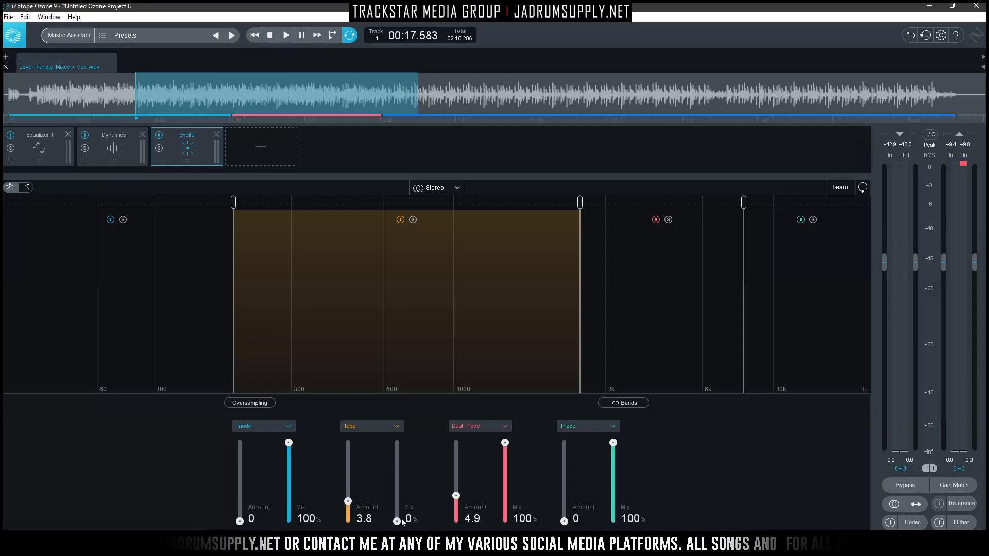
# Set the second Exciter band's mix to 66.7% while comparing the band bypassed and enabled in the full mix
pyautogui.moveTo(398, 525); pyautogui.dragTo(397, 473)
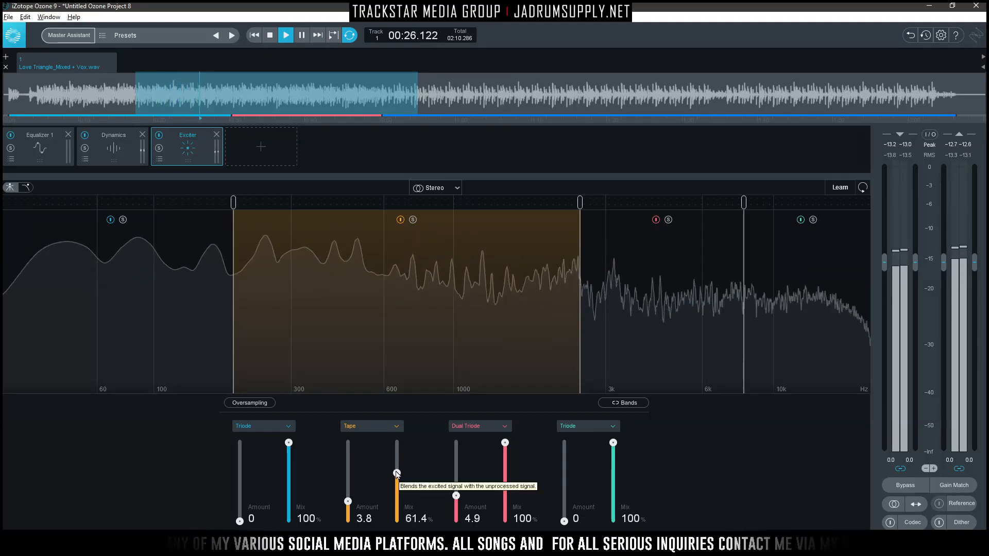
pyautogui.click(400, 220)
pyautogui.click(400, 221)
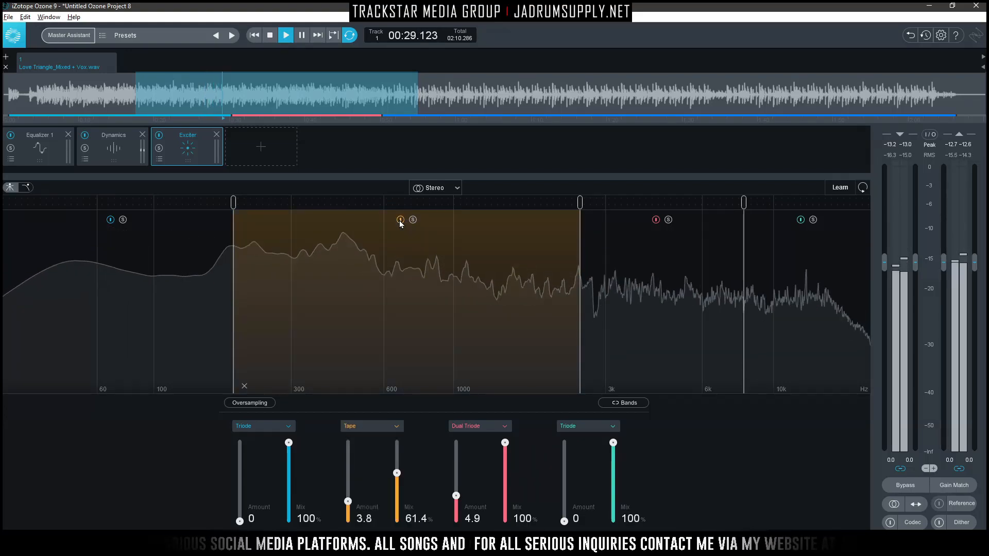
pyautogui.moveTo(396, 474); pyautogui.dragTo(400, 469)
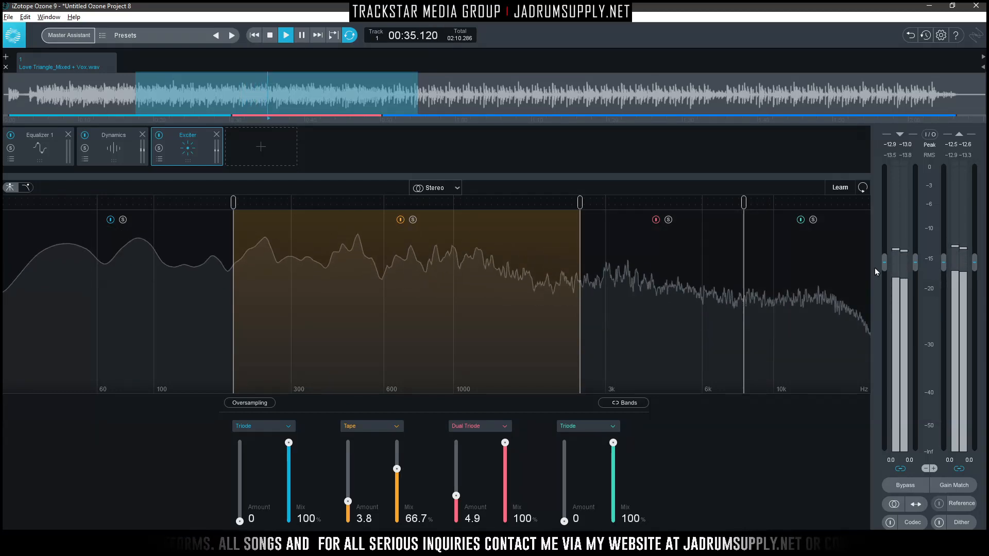
# Solo the fourth Exciter band, switch it to Tape mode and set its amount to 5.5
pyautogui.click(831, 270)
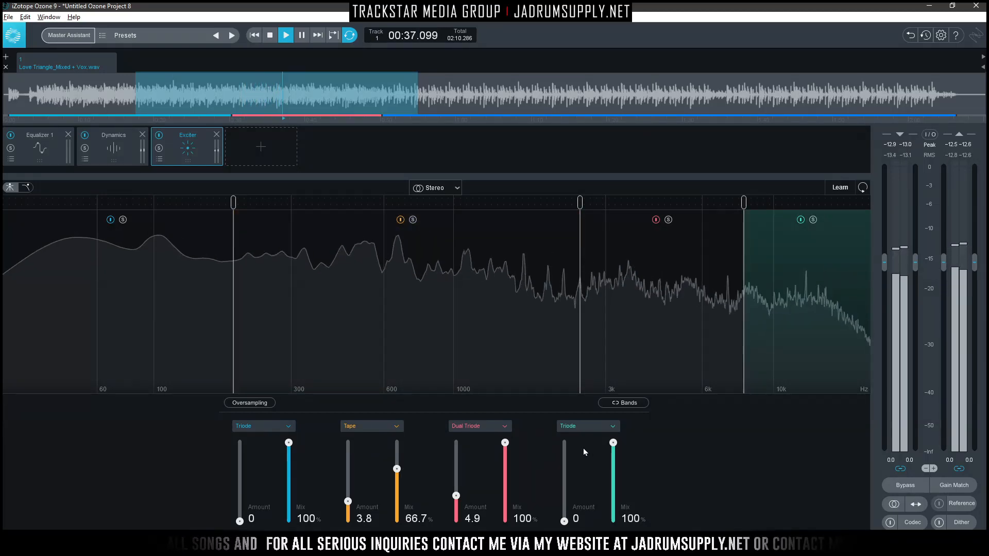
pyautogui.click(812, 220)
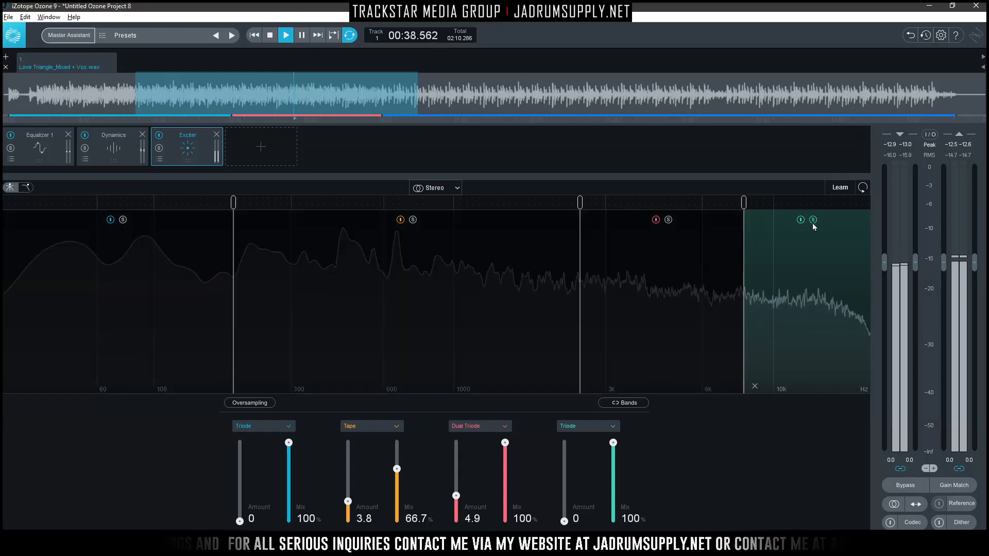
pyautogui.click(571, 427)
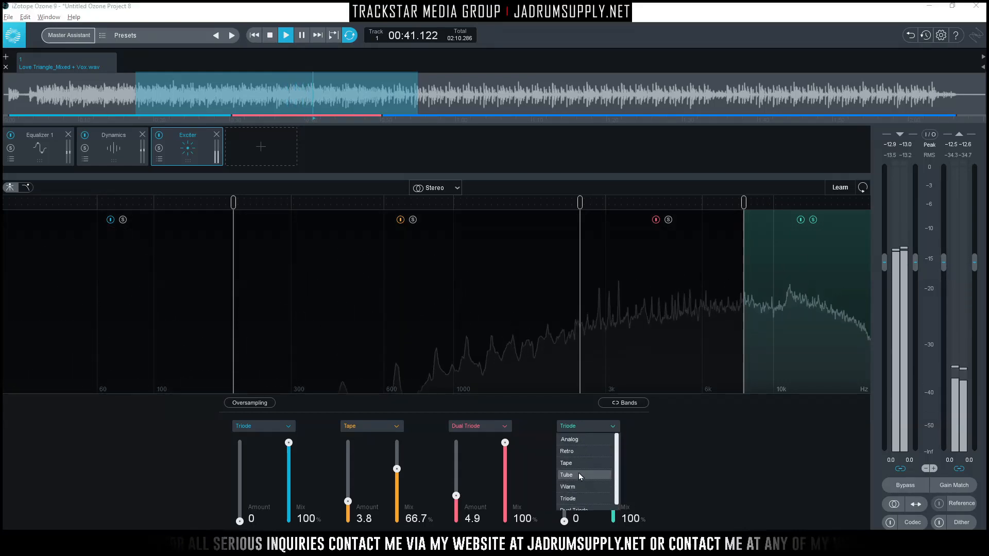
pyautogui.click(567, 460)
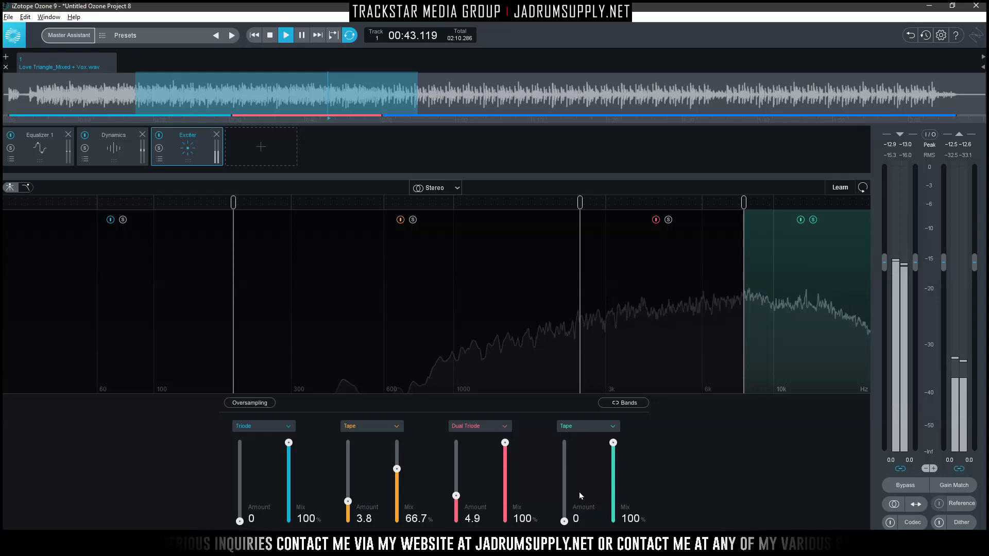
pyautogui.moveTo(564, 521); pyautogui.dragTo(562, 499)
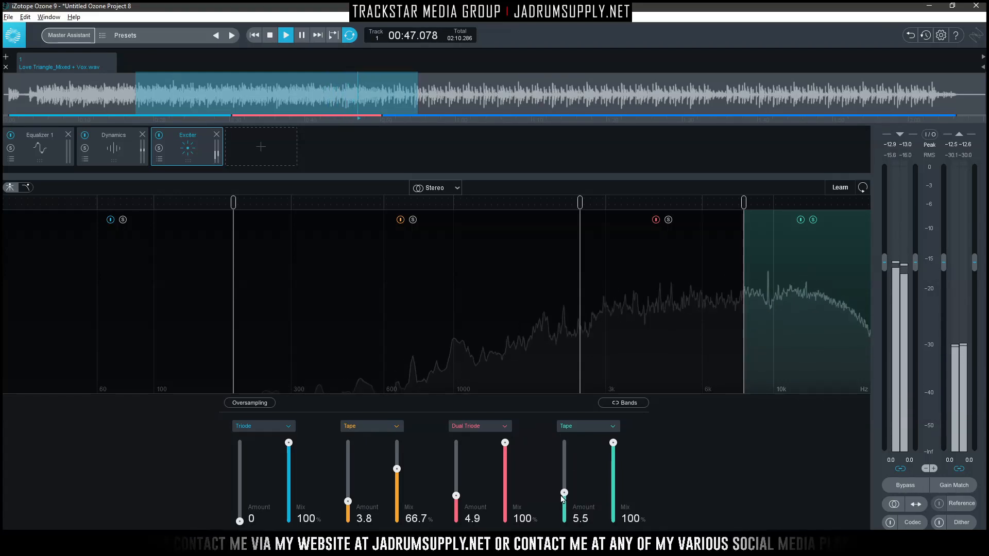
# Set the fourth Exciter band's mix to 52.3% in the full mix and compare the whole Exciter bypassed and enabled
pyautogui.moveTo(612, 446); pyautogui.dragTo(613, 524)
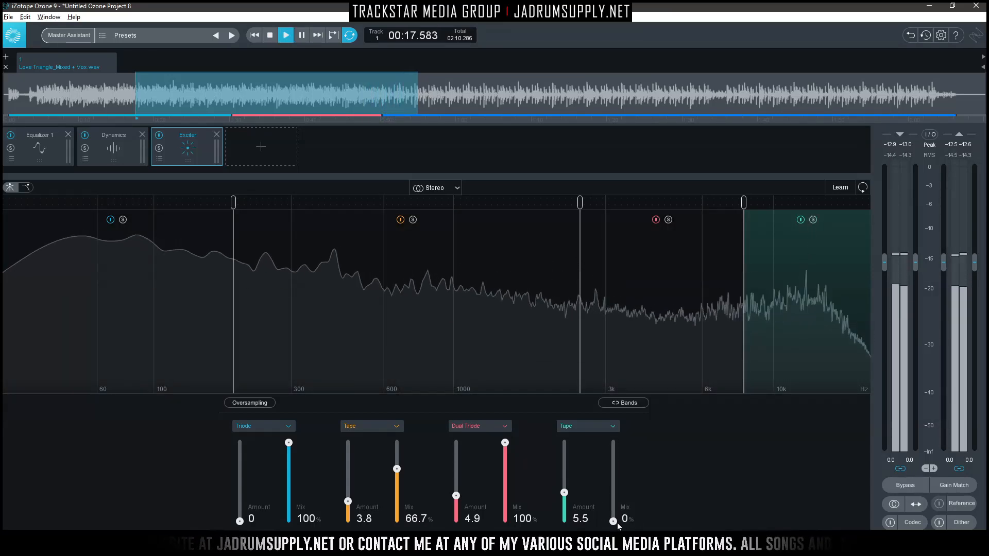
pyautogui.moveTo(613, 522); pyautogui.dragTo(613, 487)
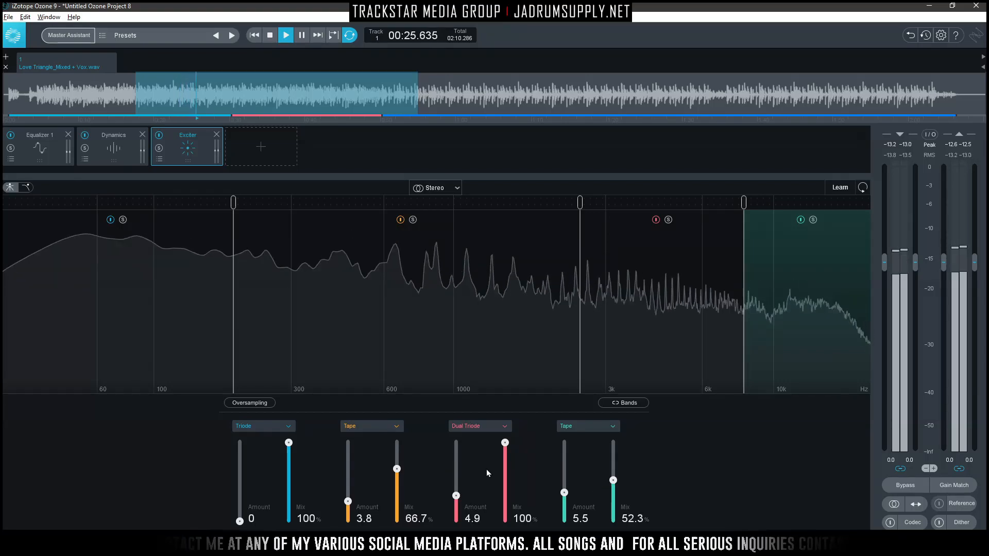
pyautogui.click(159, 136)
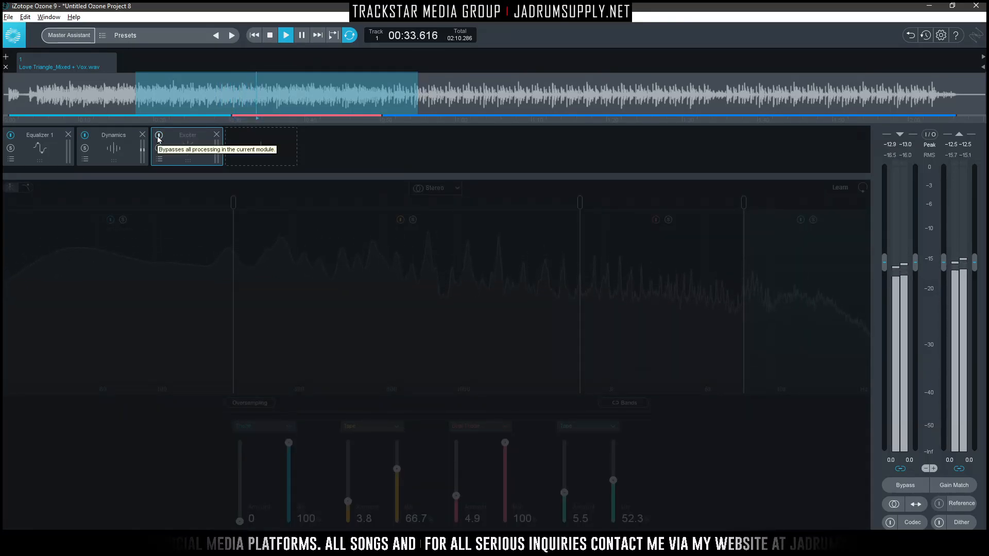
pyautogui.click(159, 137)
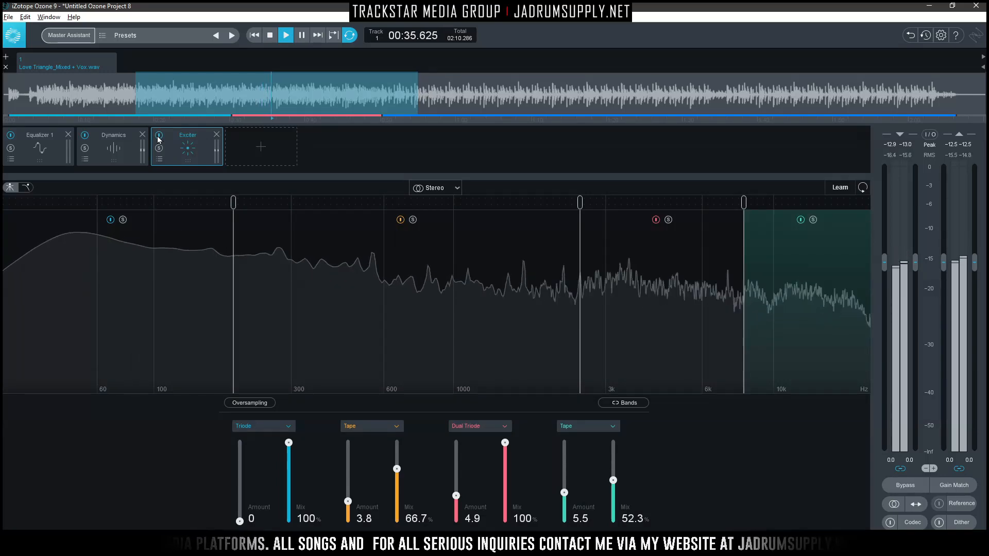
# Compare the whole Exciter bypassed and enabled twice more during playback, and stop the song
pyautogui.click(158, 137)
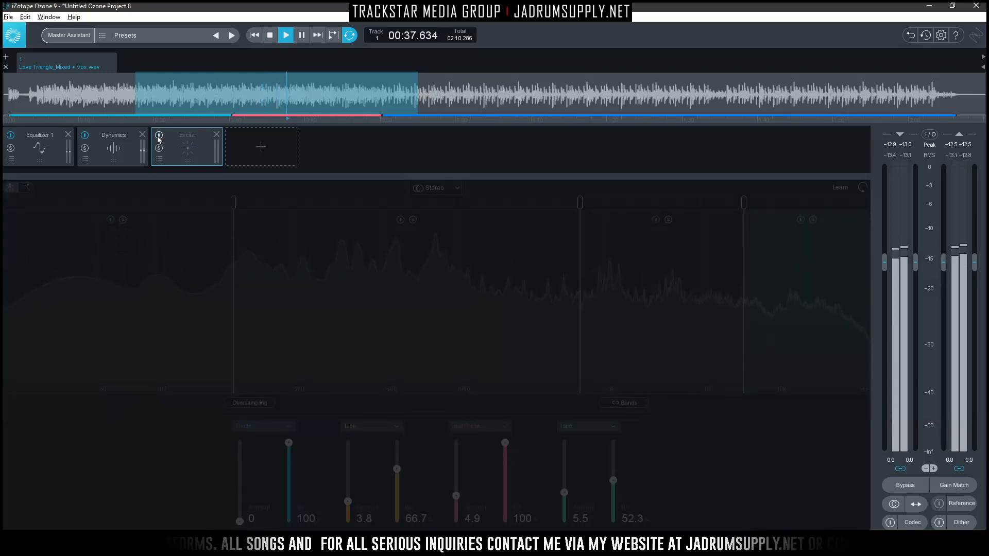
pyautogui.click(159, 137)
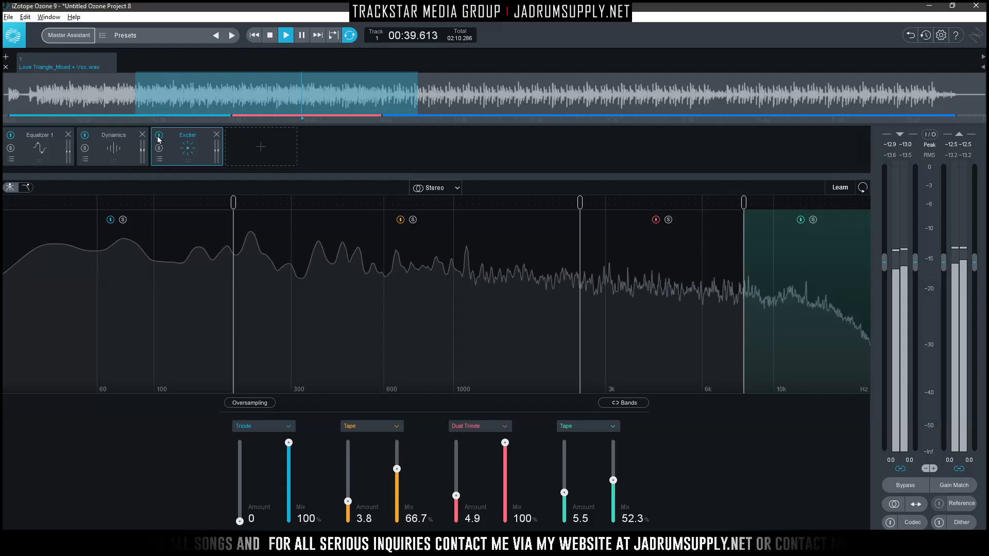
pyautogui.click(158, 137)
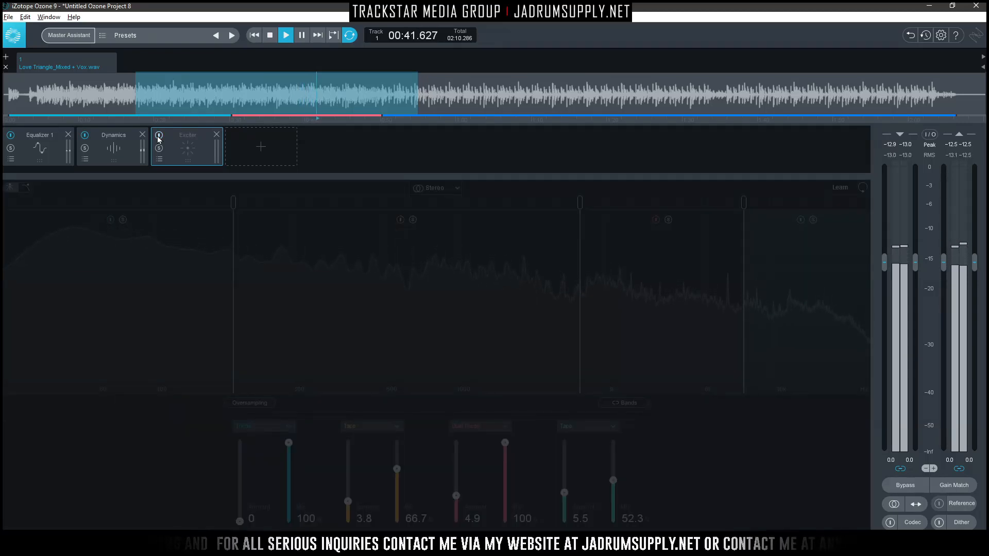
pyautogui.click(158, 137)
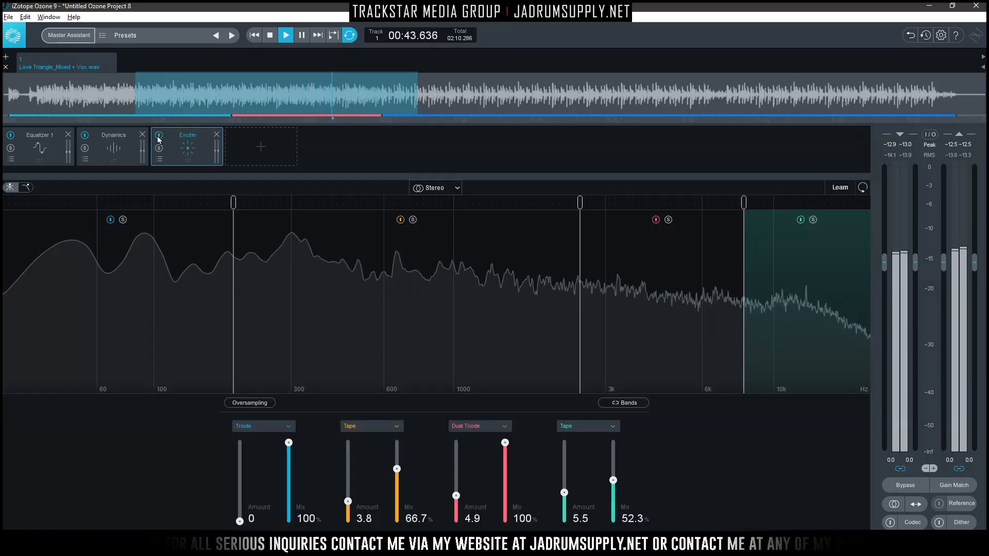
pyautogui.press('space')
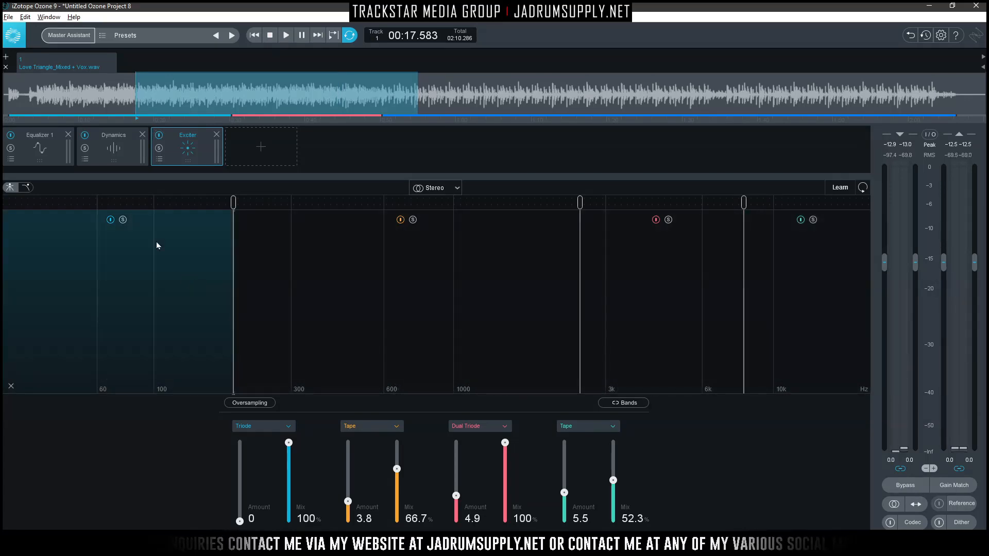
# Solo the first Exciter band, switch it to Tape mode, and set its amount to 4.9 and mix to 60%
pyautogui.press('space')
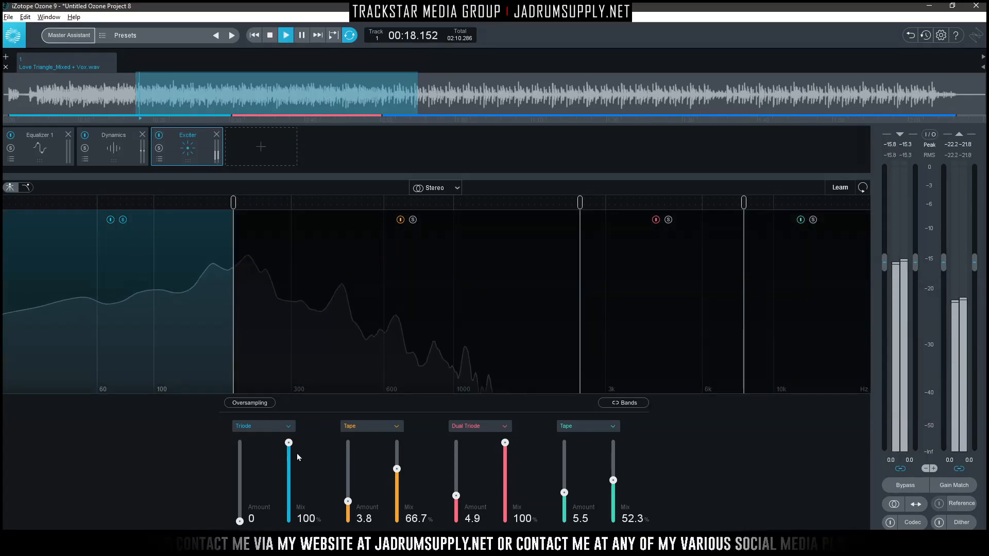
pyautogui.click(257, 428)
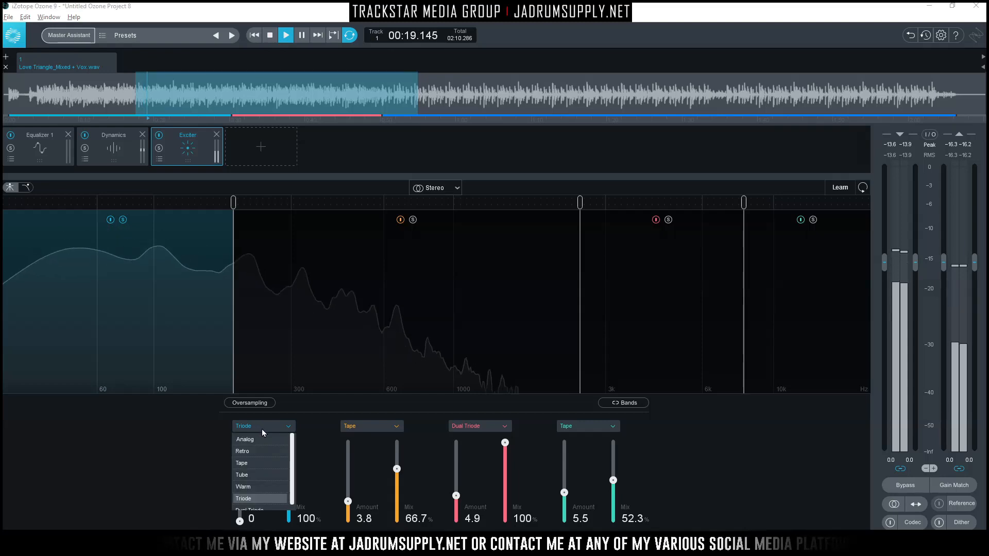
pyautogui.click(249, 463)
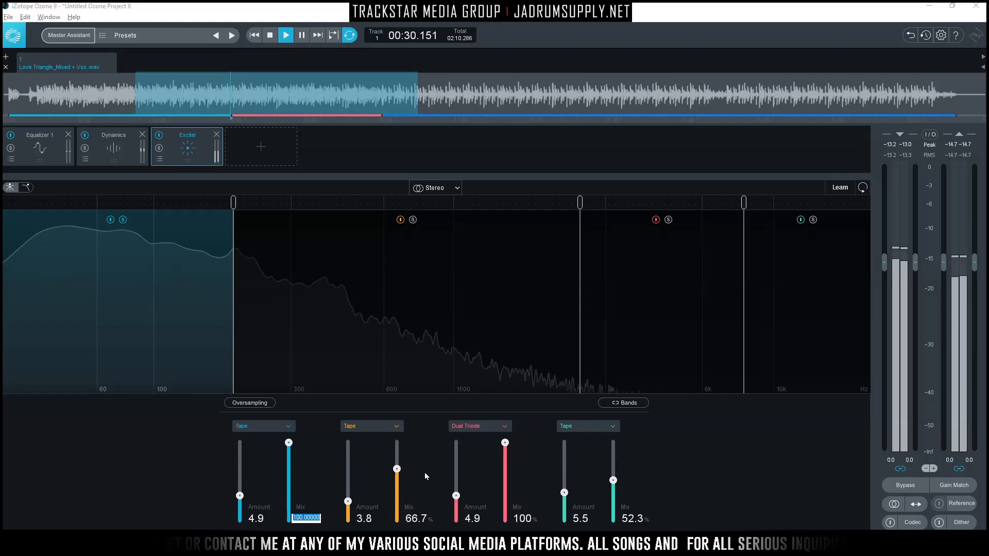
pyautogui.write('60')
pyautogui.press('Return')
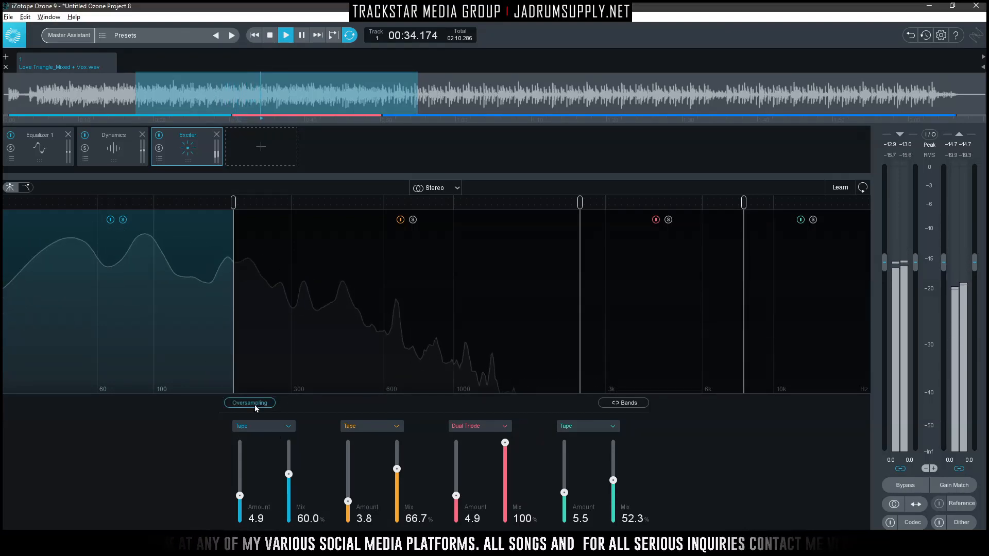
# With oversampling enabled, unsolo the first band, compare the whole Exciter bypassed and enabled in the full mix, and stop playback
pyautogui.click(123, 220)
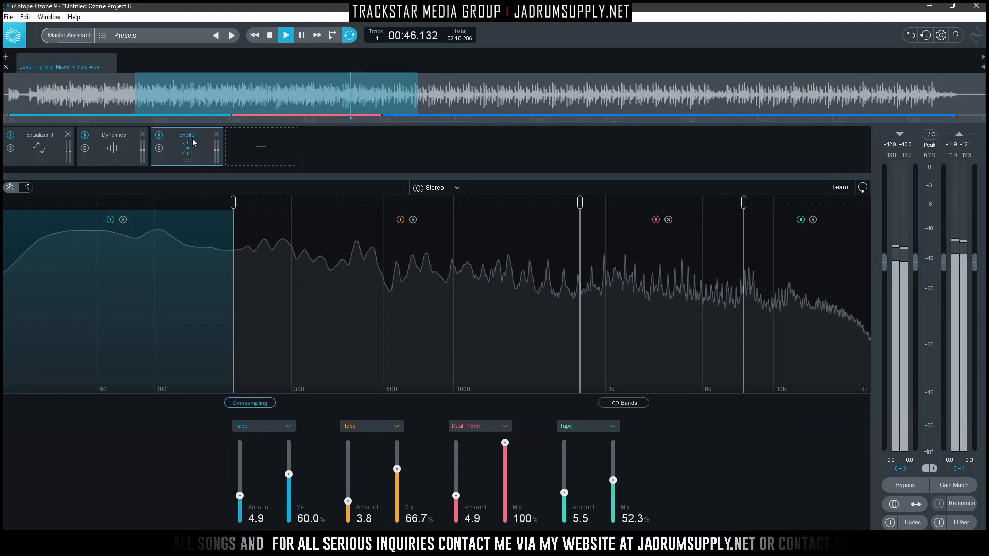
pyautogui.click(160, 136)
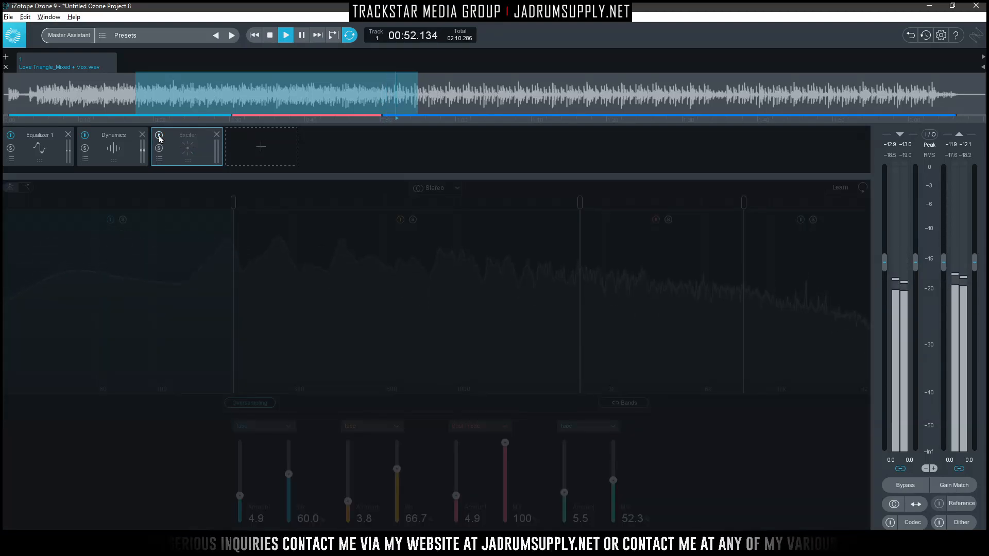
pyautogui.click(159, 136)
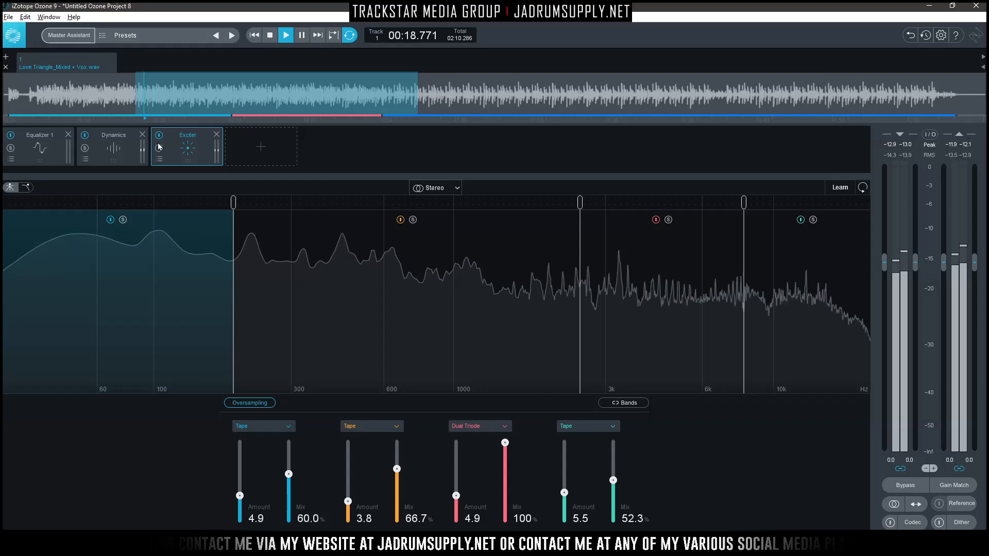
pyautogui.press('space')
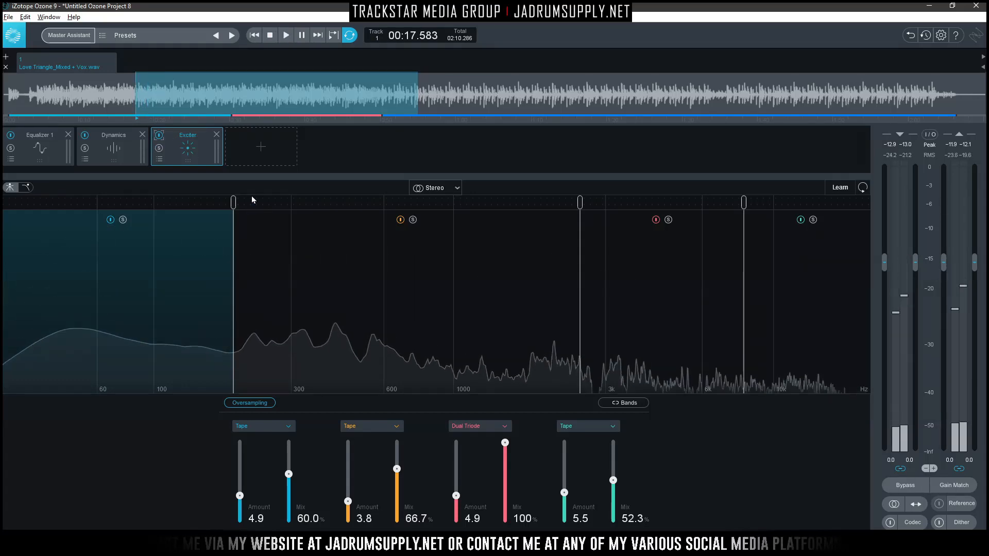
# Add a Dynamic EQ module after the Exciter and create bands 2 and 5 on its curve, on either side of band 3
pyautogui.click(263, 148)
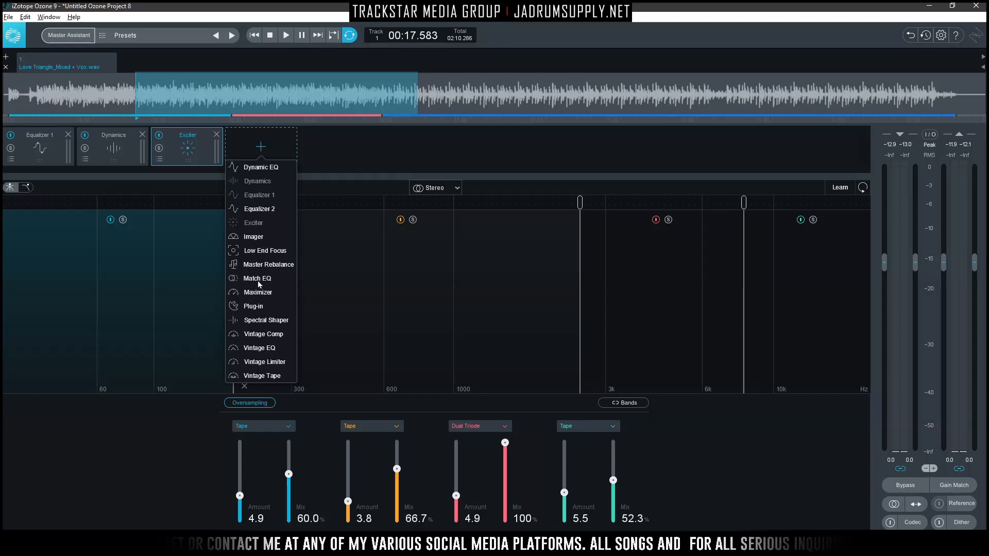
pyautogui.click(266, 169)
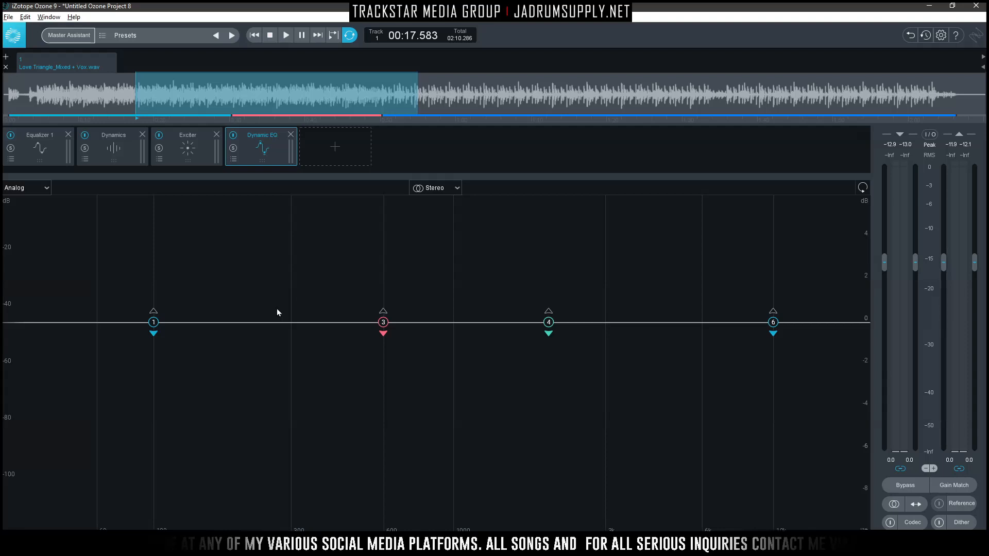
pyautogui.click(261, 323)
pyautogui.click(487, 323)
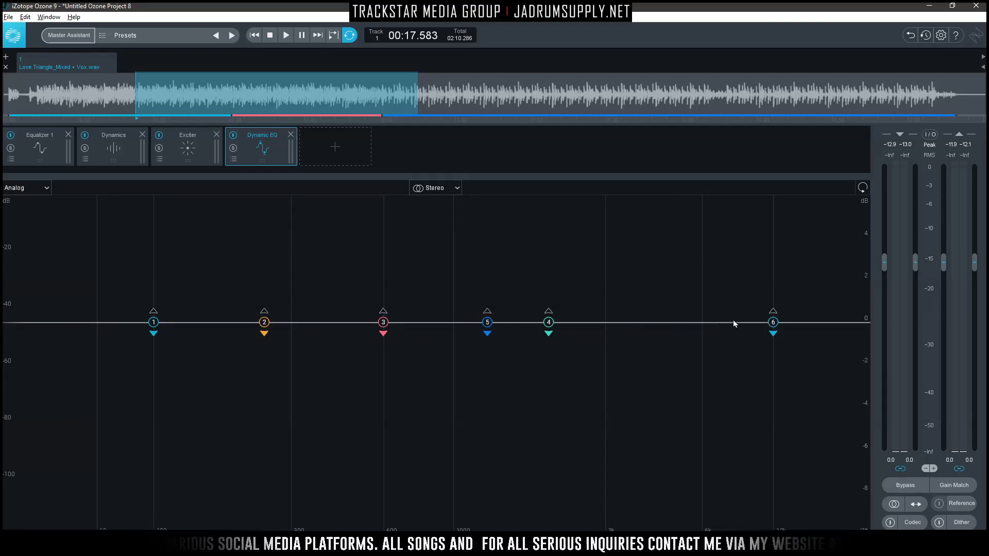
# Try the Dynamic EQ's Digital mode and return it to Analog
pyautogui.click(28, 189)
pyautogui.click(28, 223)
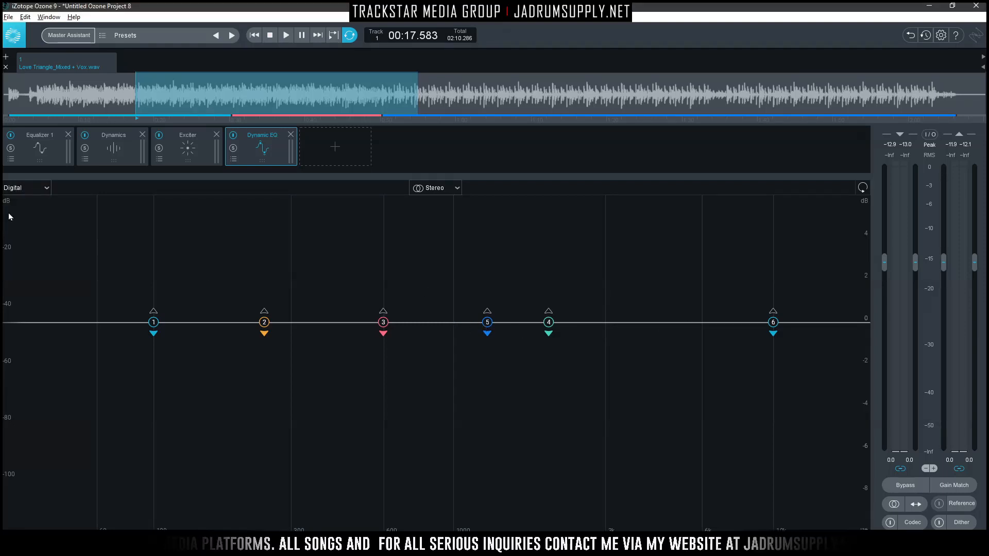
pyautogui.click(43, 189)
pyautogui.click(28, 206)
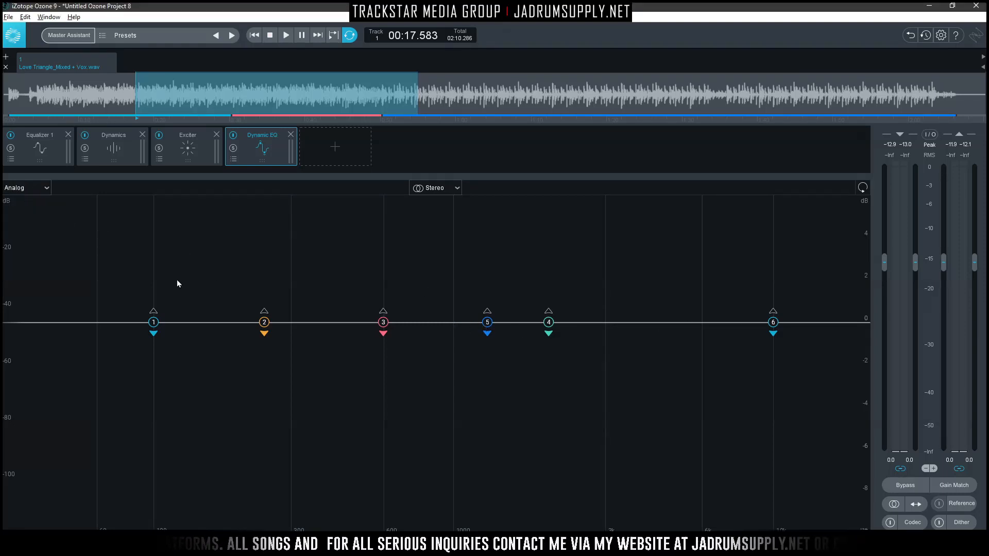
# During playback, boost band 4 by 0.7 dB at 6804 Hz with a Q of 1.6 and raise treble band 6 by 0.1 dB at 11803 Hz
pyautogui.press('space')
pyautogui.press('space')
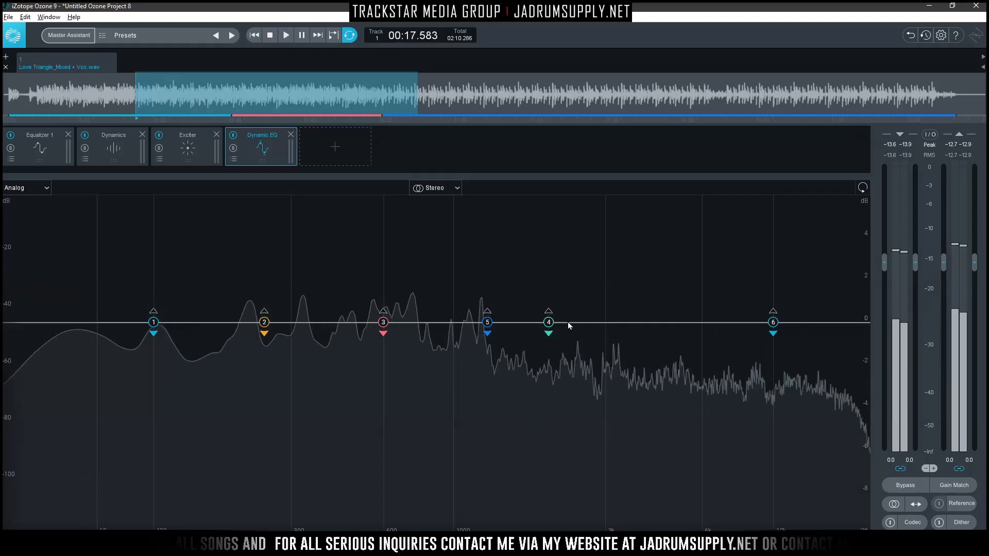
pyautogui.moveTo(548, 322); pyautogui.dragTo(719, 314)
pyautogui.press('space')
pyautogui.scroll(8, 719, 315)
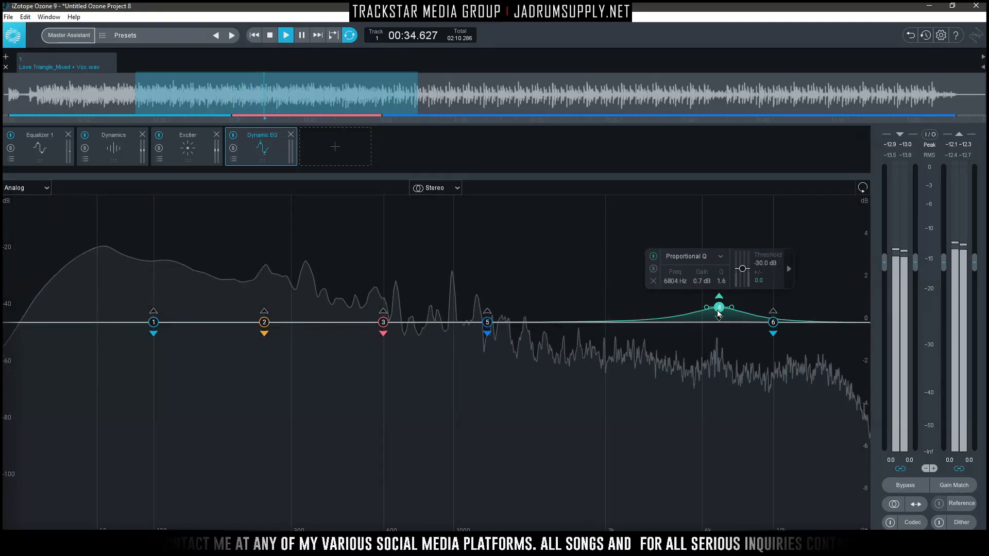
pyautogui.moveTo(774, 322); pyautogui.dragTo(796, 323)
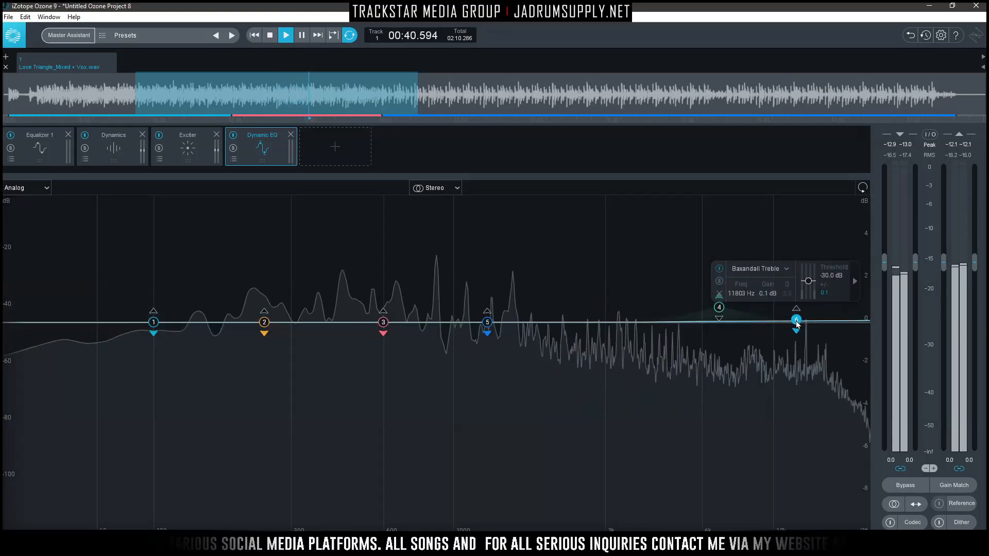
# Set band 4's dynamic threshold to -47.6 dB, its attack to 0 ms and its release to 60 ms
pyautogui.click(719, 308)
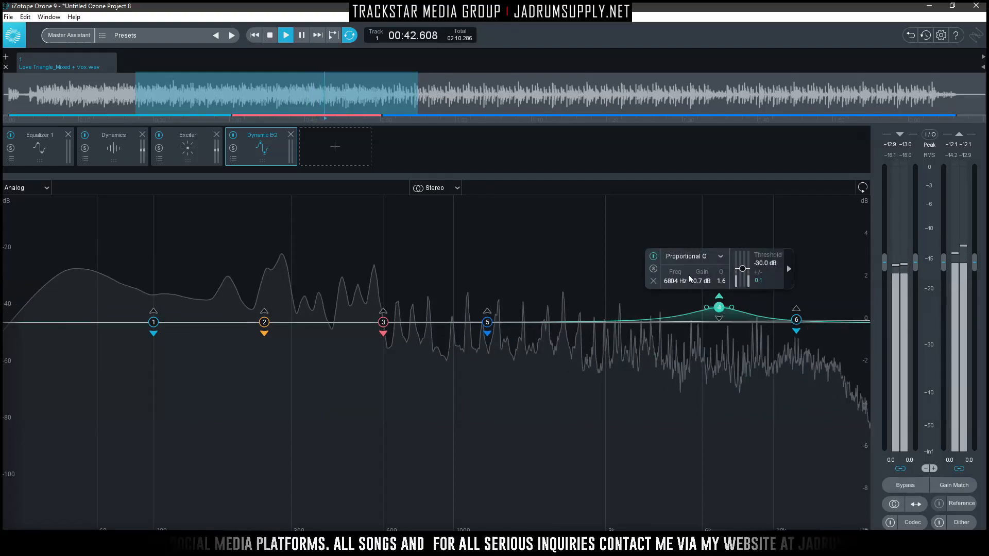
pyautogui.click(789, 270)
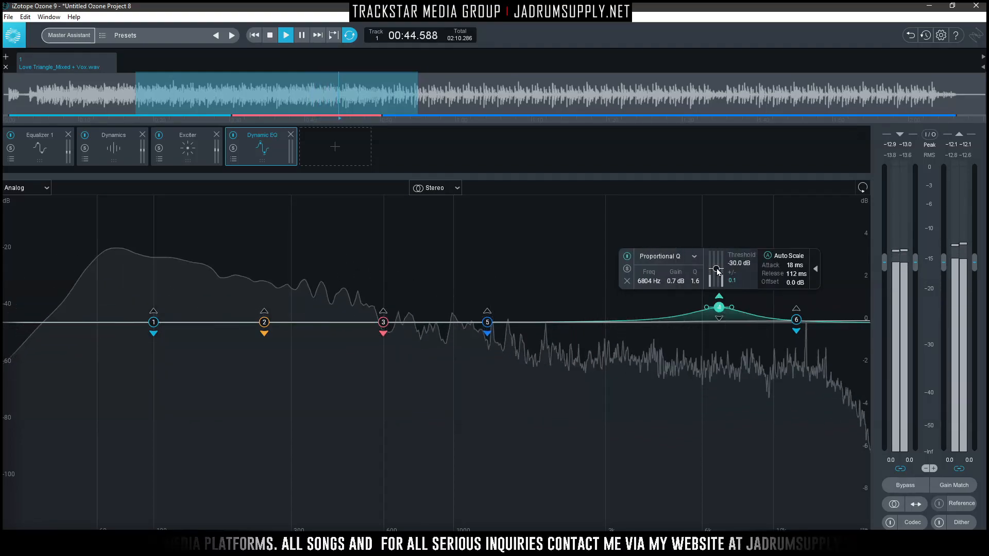
pyautogui.moveTo(716, 268); pyautogui.dragTo(719, 276)
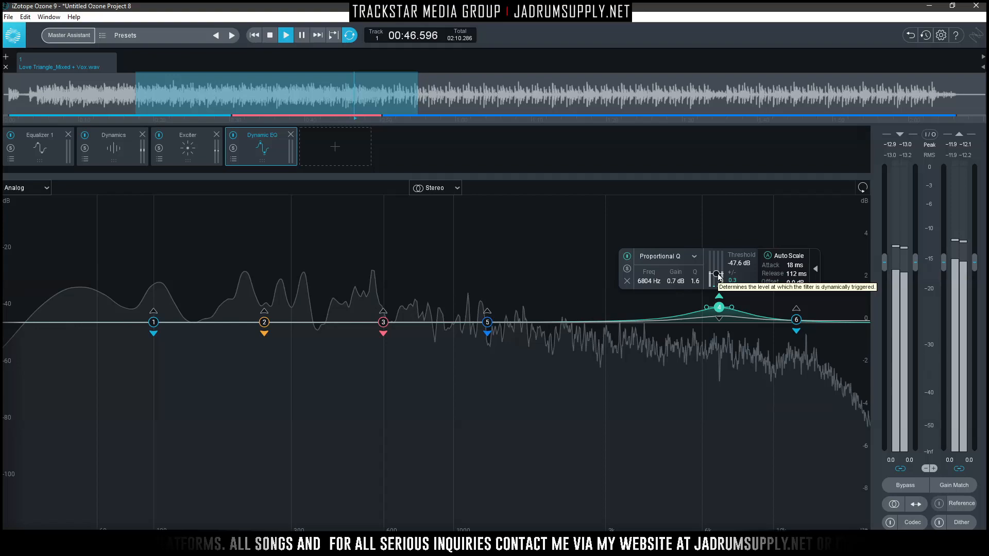
pyautogui.doubleClick(795, 265)
pyautogui.write('0')
pyautogui.press('Return')
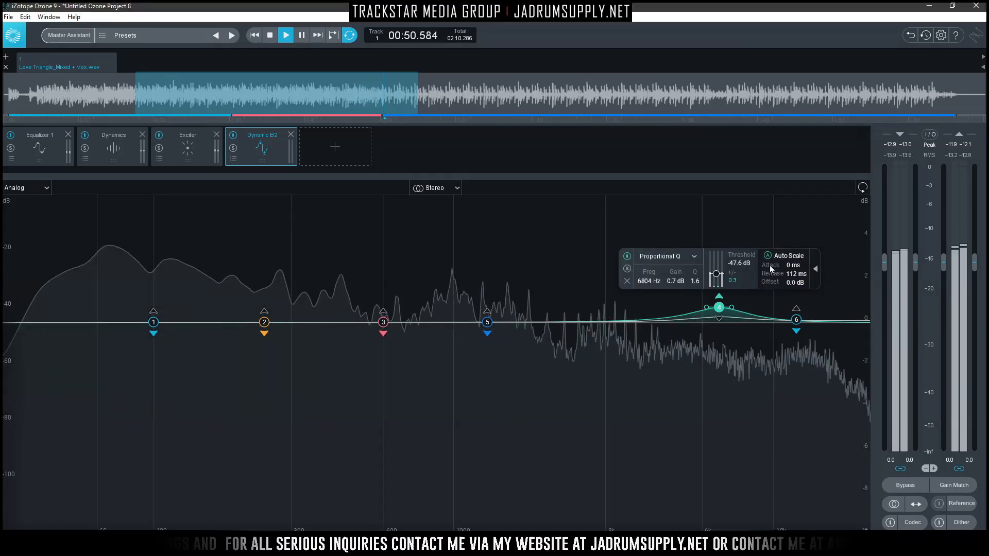
pyautogui.doubleClick(796, 274)
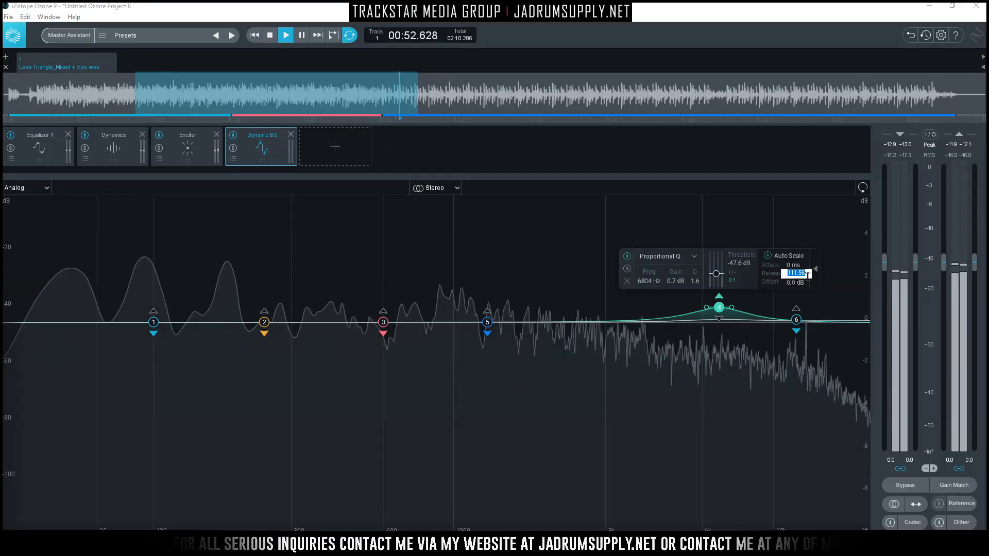
pyautogui.write('60')
pyautogui.press('Return')
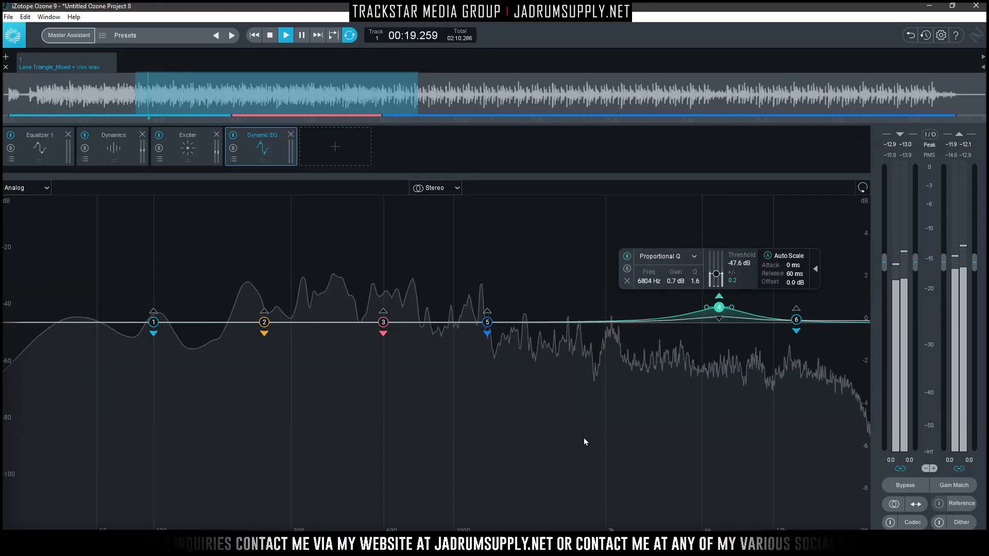
pyautogui.click(547, 235)
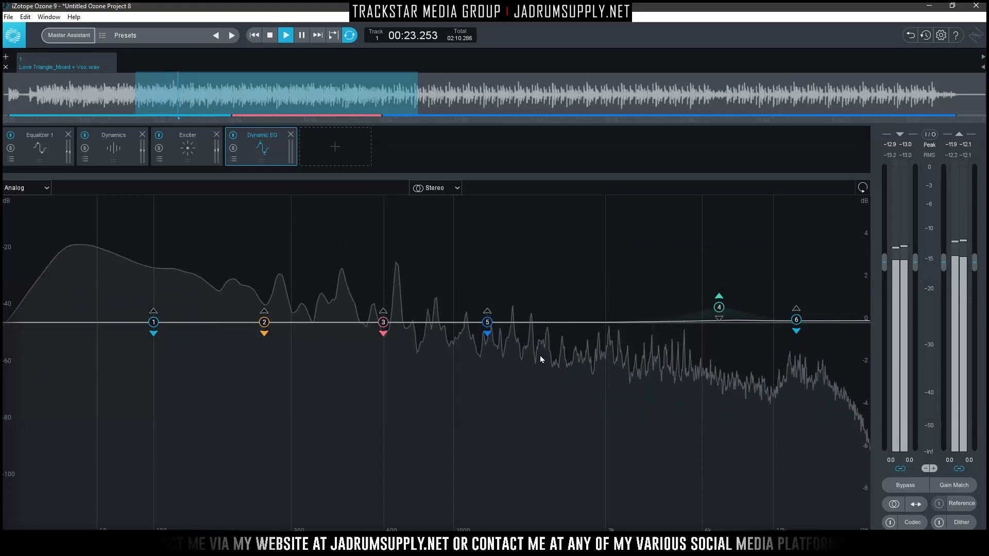
# Cut band 5 by 1 dB at 992 Hz with a Q of 4.1 and lower its threshold to -62.1 dB
pyautogui.moveTo(488, 323); pyautogui.dragTo(456, 348)
pyautogui.scroll(5, 455, 347)
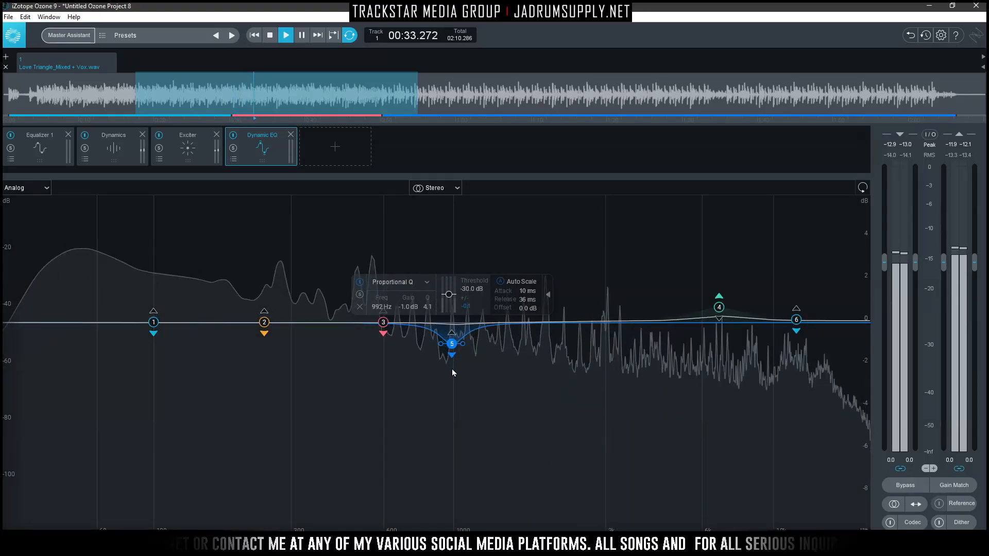
pyautogui.click(453, 368)
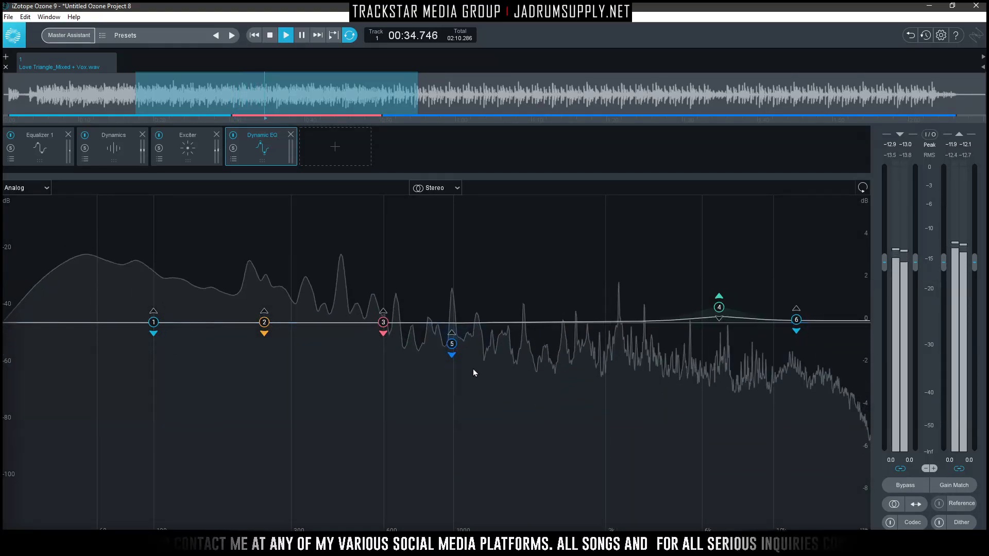
pyautogui.click(451, 344)
pyautogui.moveTo(449, 296); pyautogui.dragTo(450, 304)
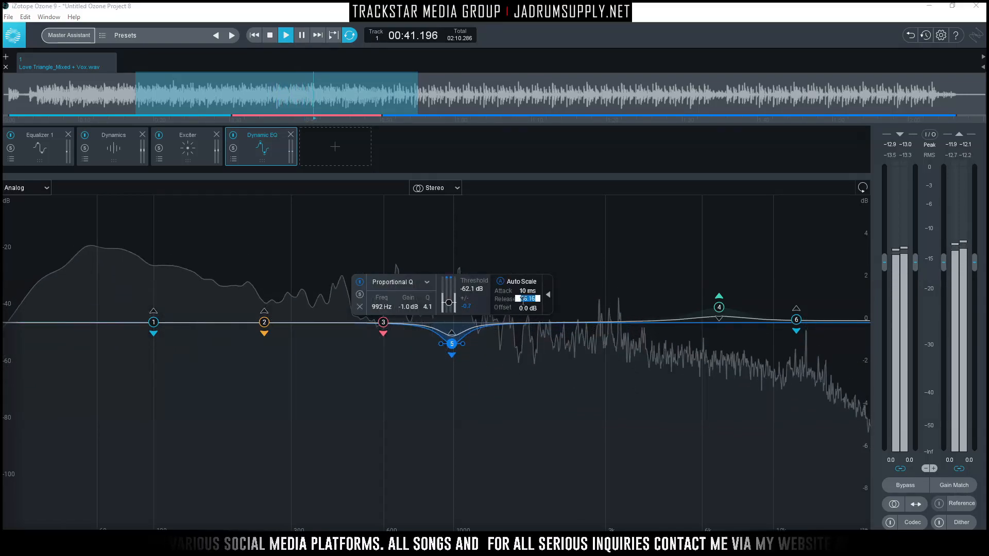
pyautogui.click(517, 393)
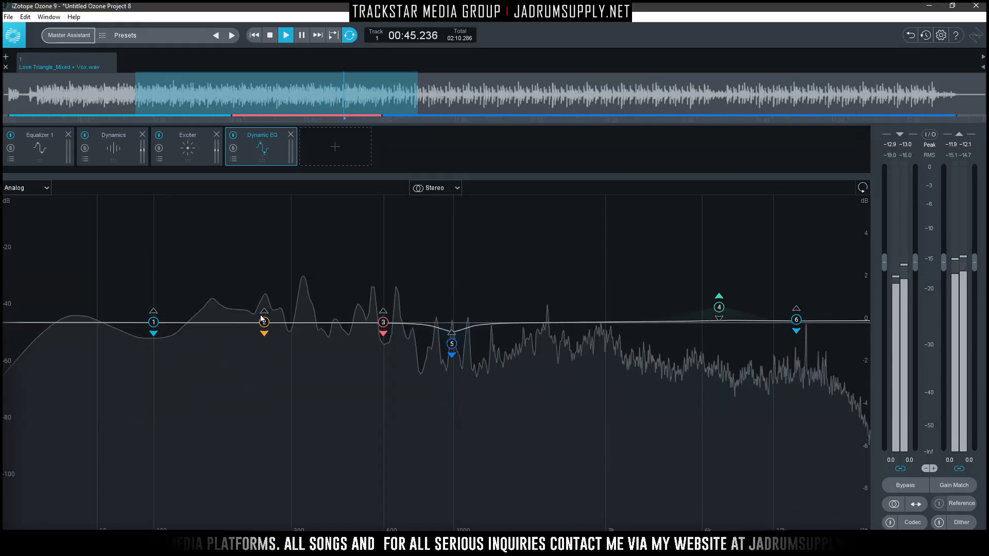
# Cut band 2 by 1.2 dB at 260 Hz with a Q of 4.9, a threshold of -45.4 dB and a 0 ms release
pyautogui.moveTo(265, 322); pyautogui.dragTo(273, 284)
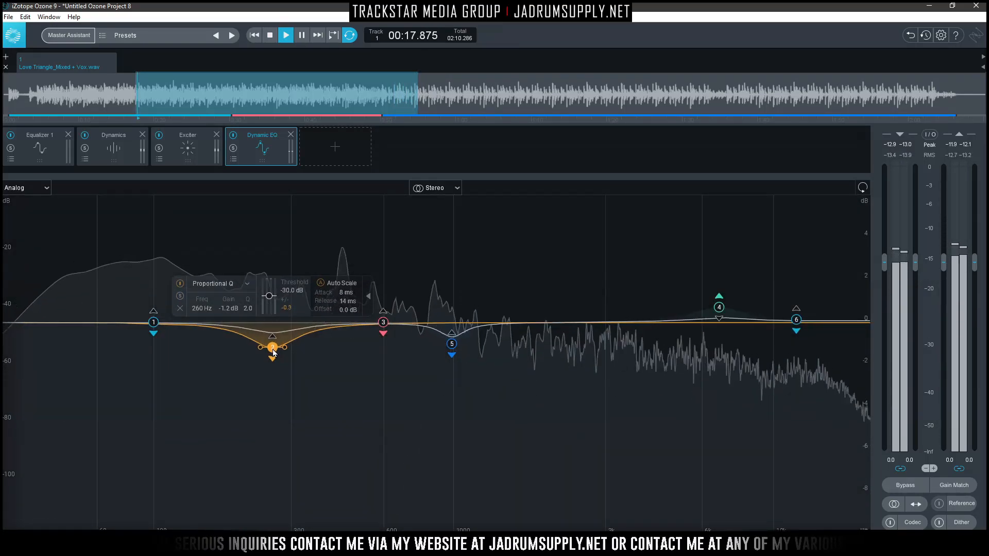
pyautogui.moveTo(285, 350); pyautogui.dragTo(287, 353)
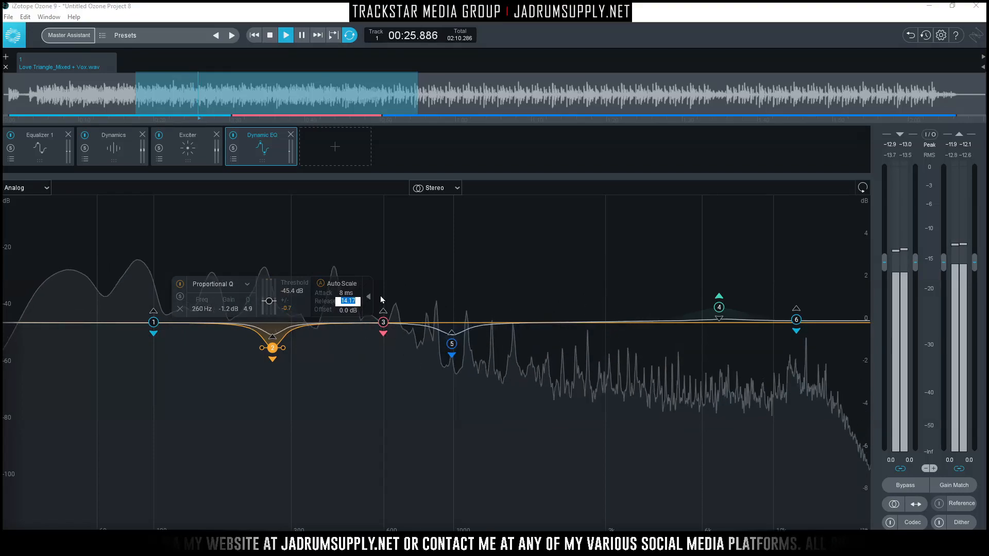
pyautogui.write('0')
pyautogui.press('Return')
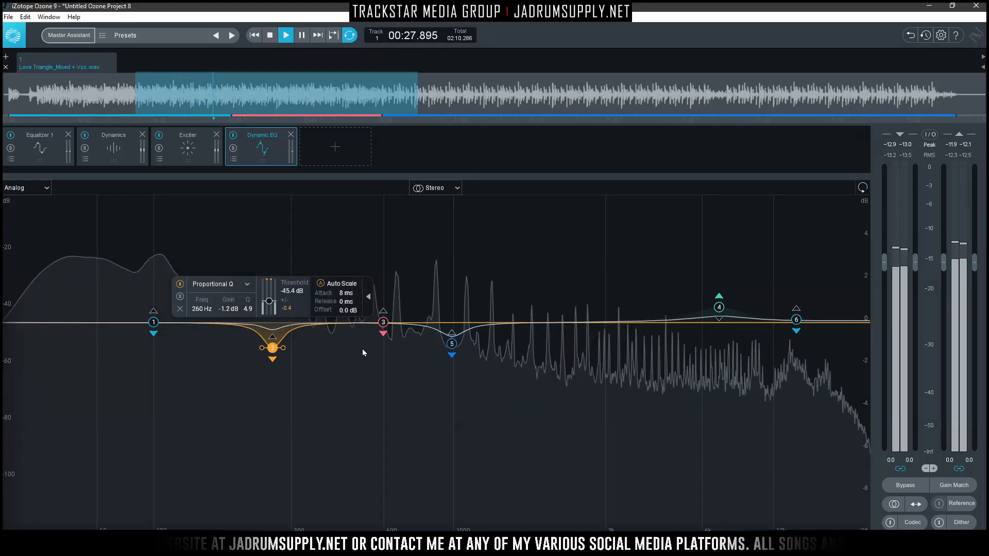
# Set the attack of dynamic bands 2 and 5 to 20 ms each
pyautogui.doubleClick(343, 293)
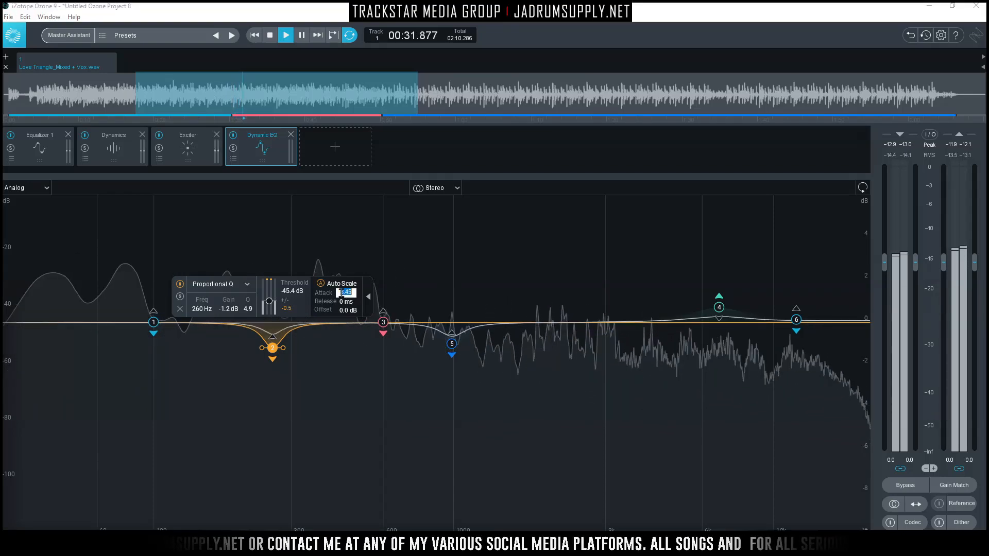
pyautogui.write('20')
pyautogui.press('Return')
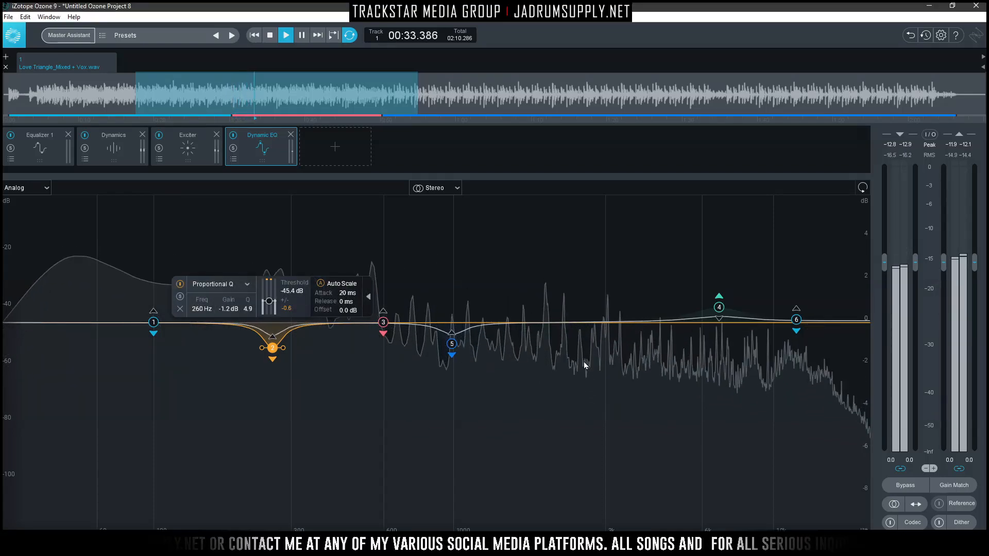
pyautogui.click(451, 345)
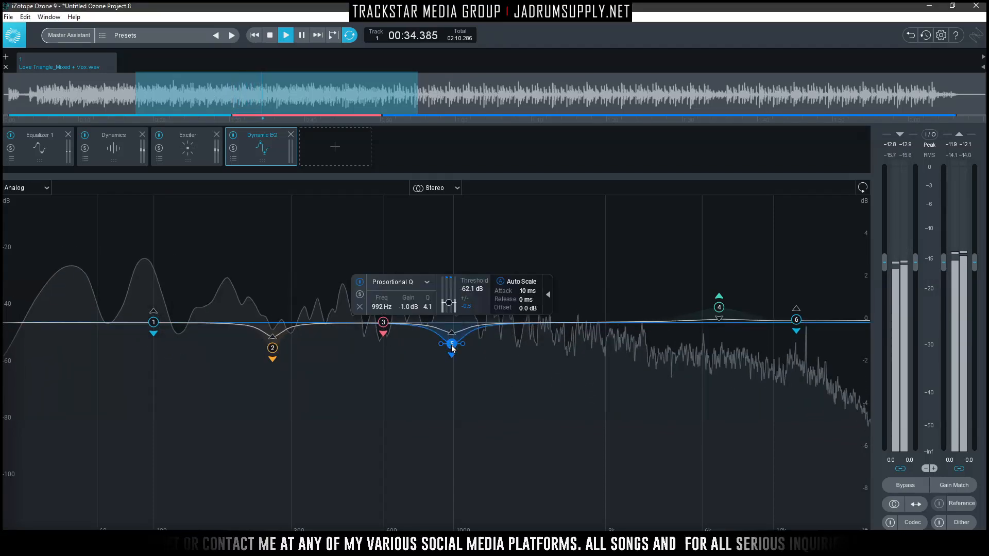
pyautogui.doubleClick(527, 292)
pyautogui.write('20')
pyautogui.press('Return')
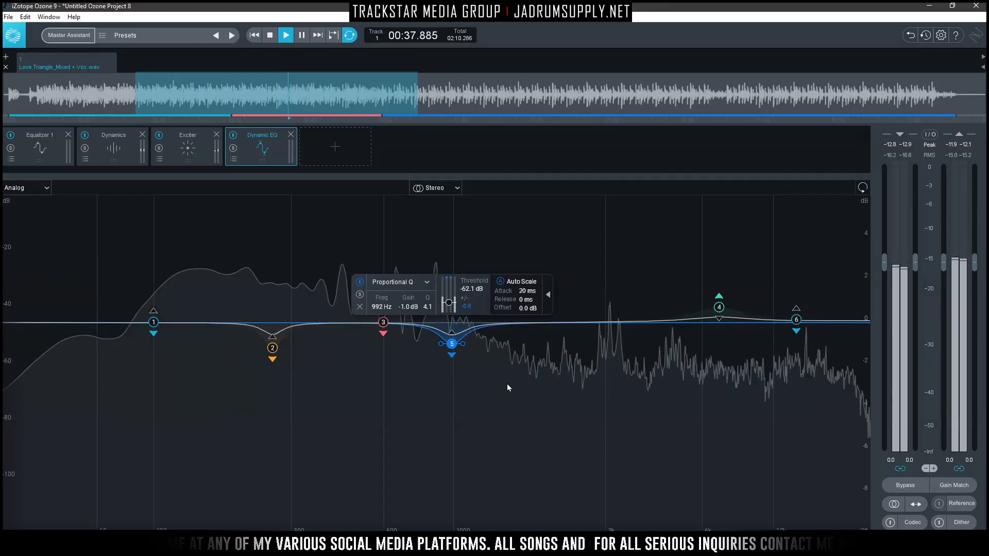
# Change band 1 to a Bell filter, audition its range soloed, and boost it by 0.7 dB at 78 Hz
pyautogui.click(154, 323)
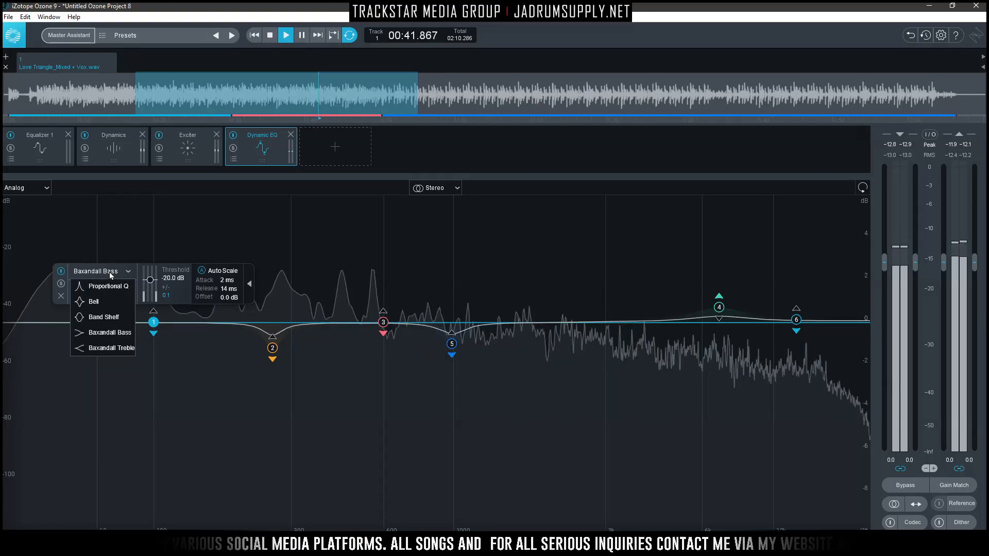
pyautogui.moveTo(153, 324); pyautogui.dragTo(148, 319)
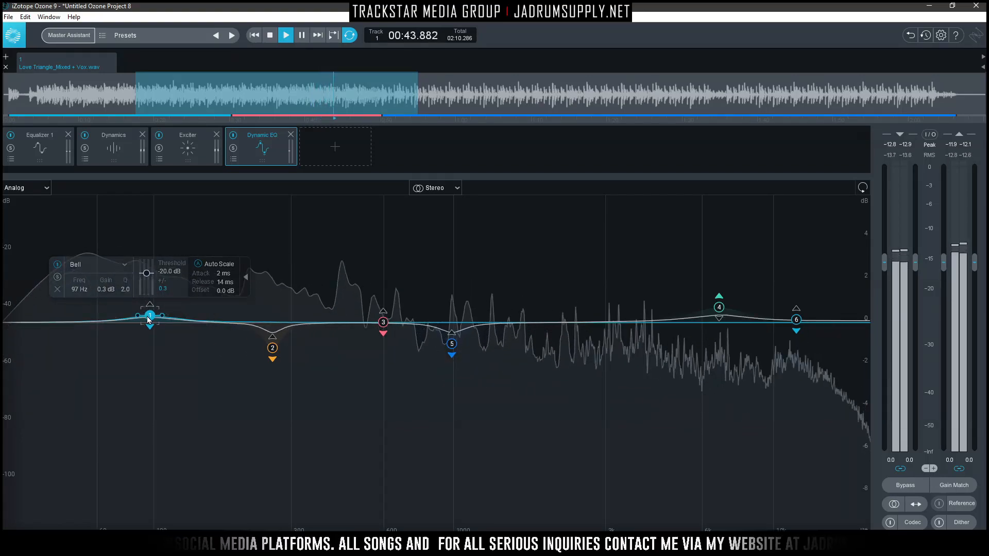
pyautogui.keyDown('alt'); pyautogui.click(150, 320); pyautogui.keyUp('alt')
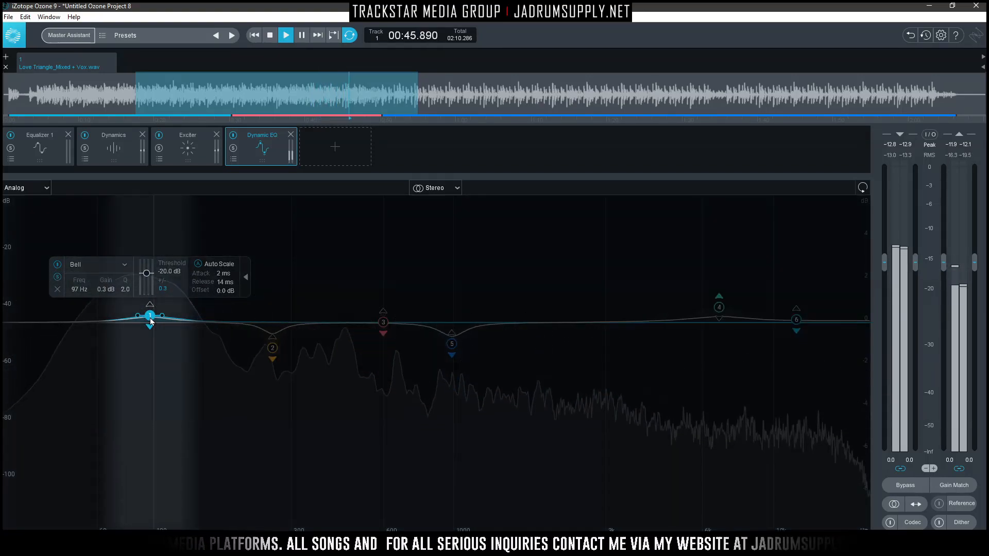
pyautogui.moveTo(151, 321); pyautogui.dragTo(162, 318)
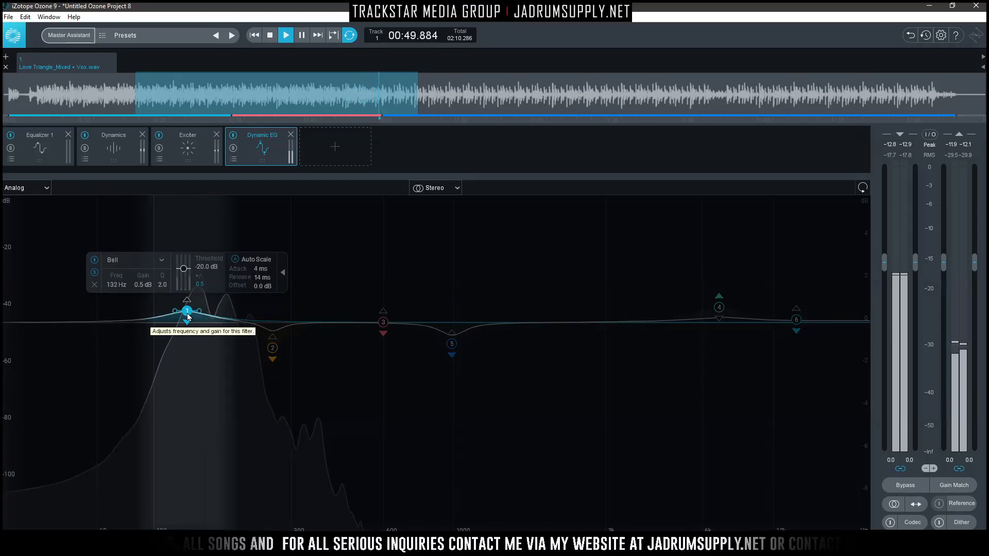
pyautogui.moveTo(186, 317); pyautogui.dragTo(125, 315)
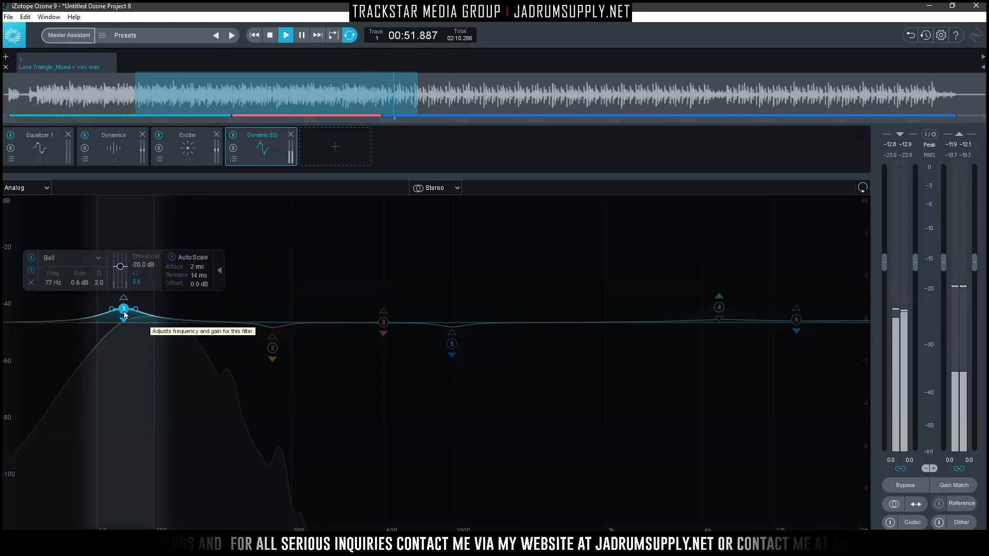
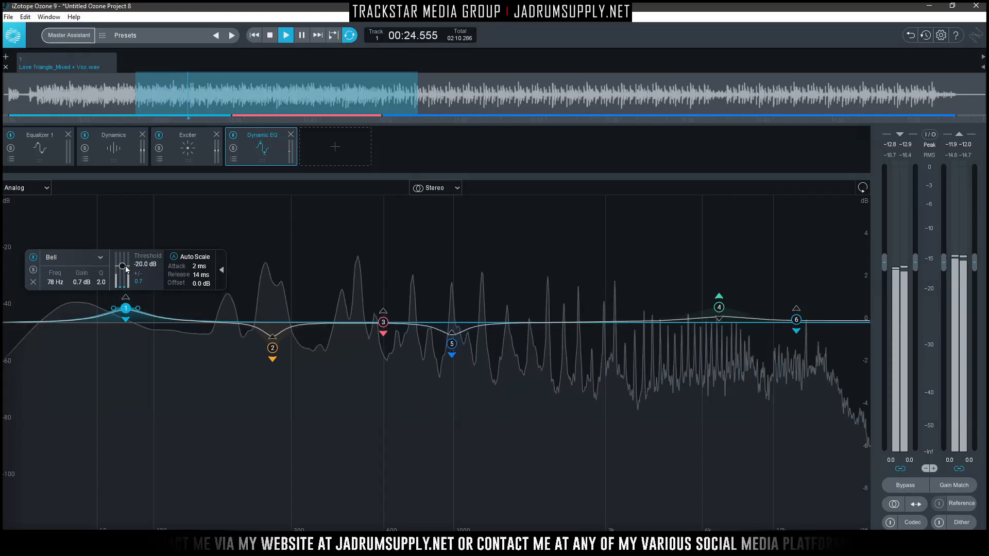
# Switch the dynamic direction of bands 1 and 5 to upward, comparing both directions on band 5, and stop playback
pyautogui.click(126, 297)
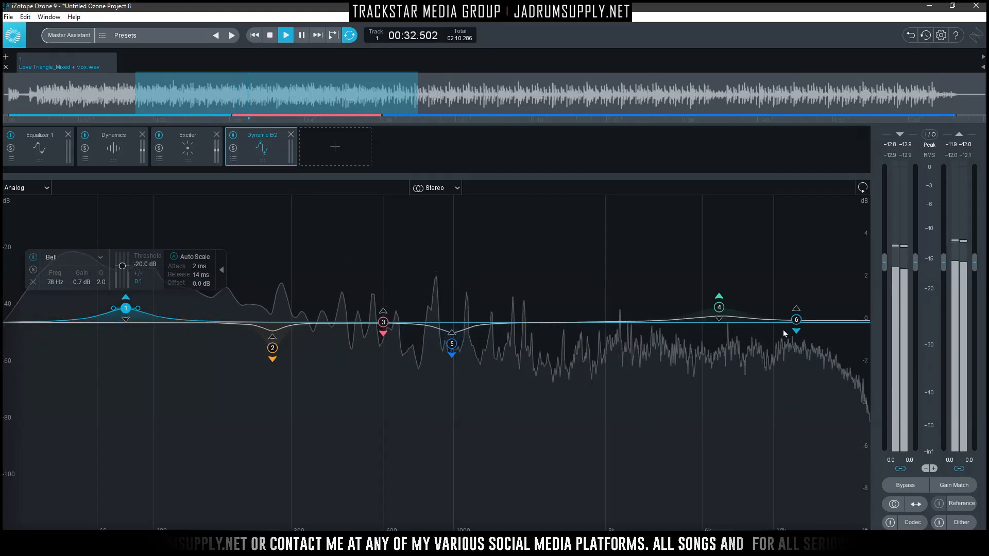
pyautogui.click(452, 333)
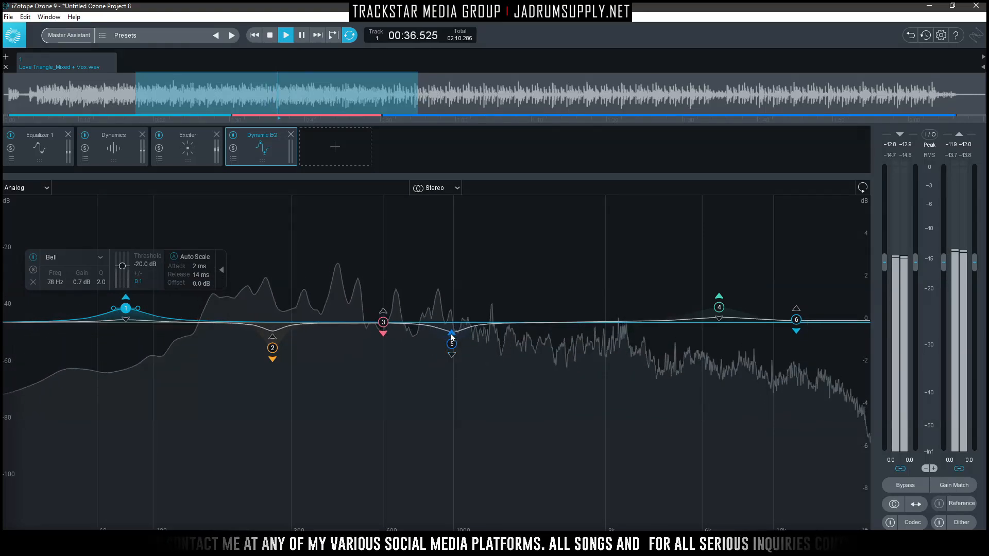
pyautogui.click(452, 355)
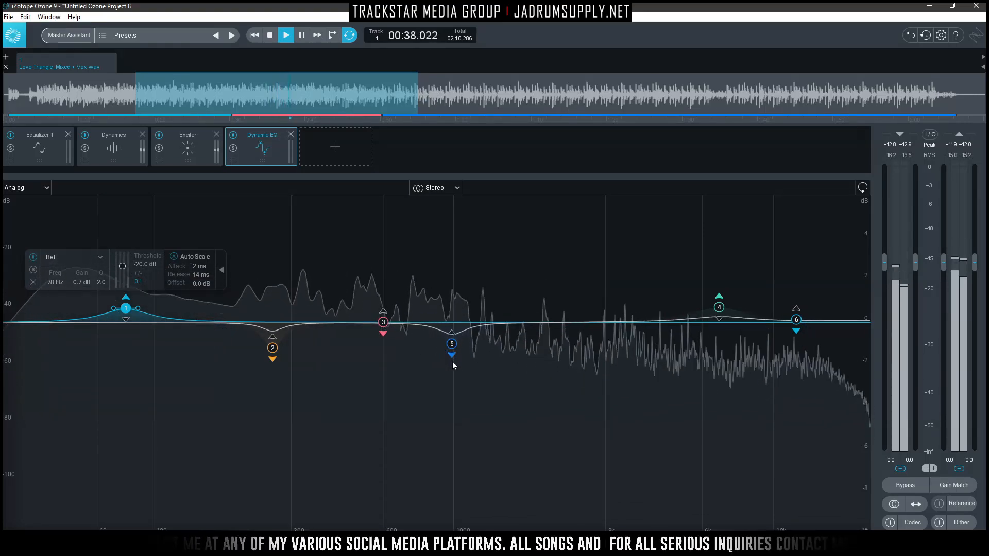
pyautogui.click(452, 333)
pyautogui.press('space')
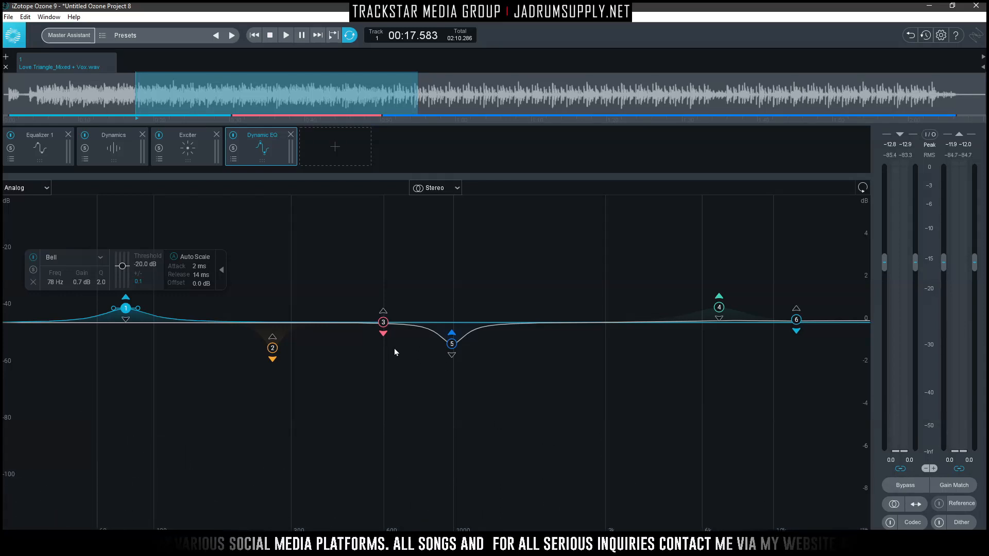
pyautogui.click(485, 230)
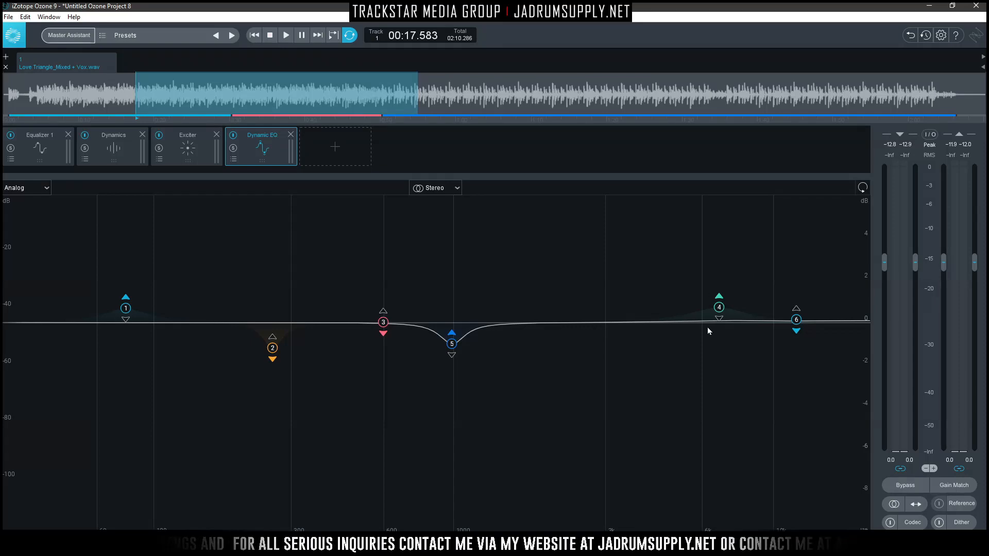
# During playback, set band 2's gain to -2.2 dB and switch its dynamic direction to upward
pyautogui.press('space')
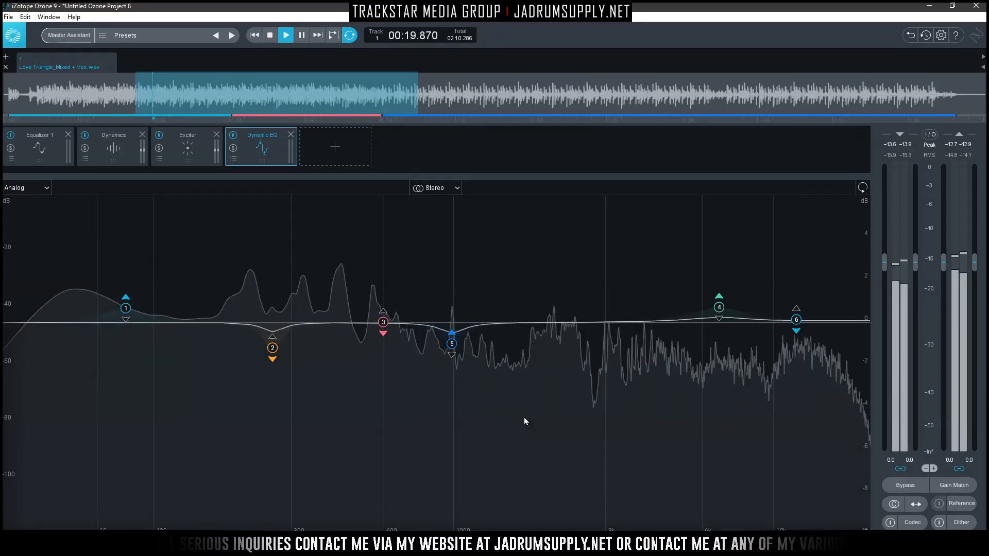
pyautogui.click(273, 348)
pyautogui.doubleClick(227, 309)
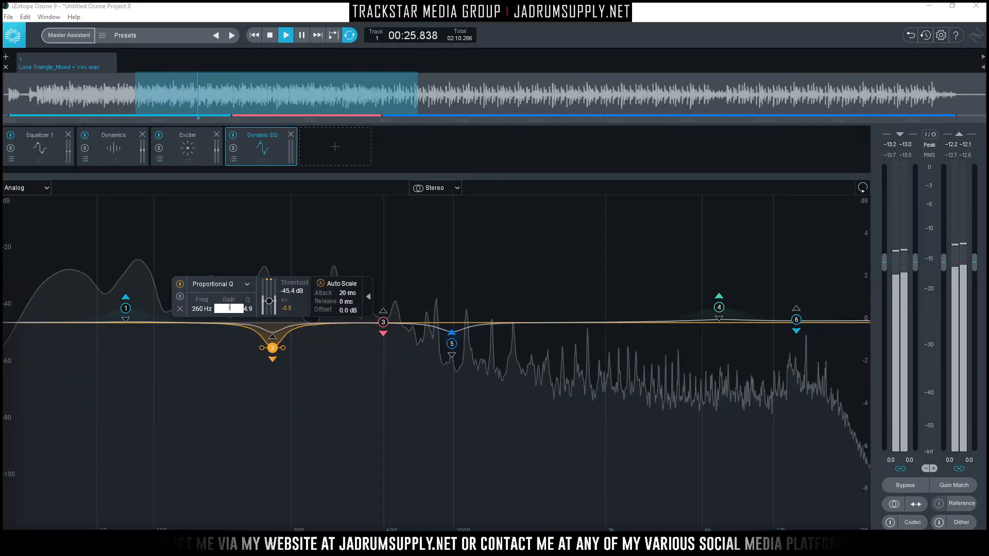
pyautogui.write('-2.2')
pyautogui.press('Return')
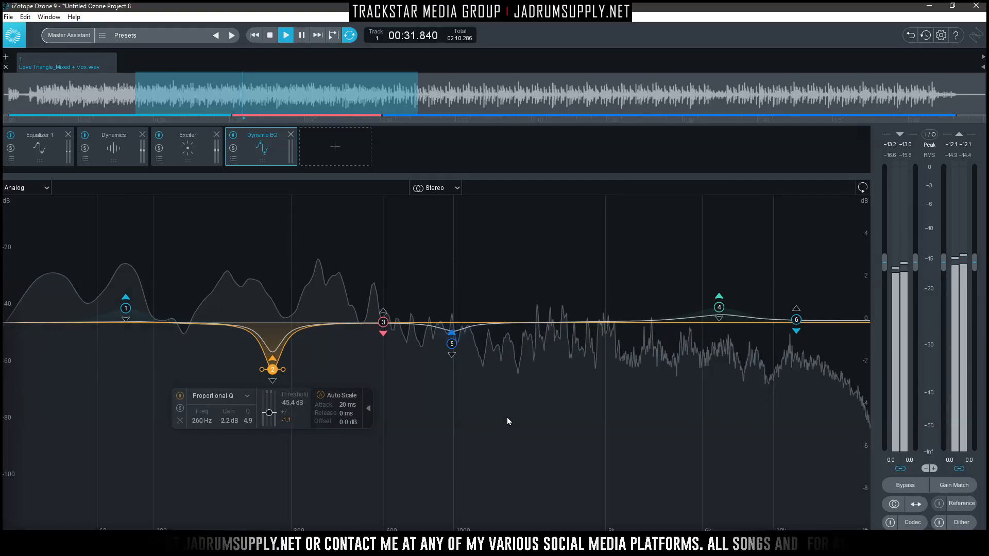
# Set the gain of band 5 at 992 Hz to -2 dB
pyautogui.click(452, 343)
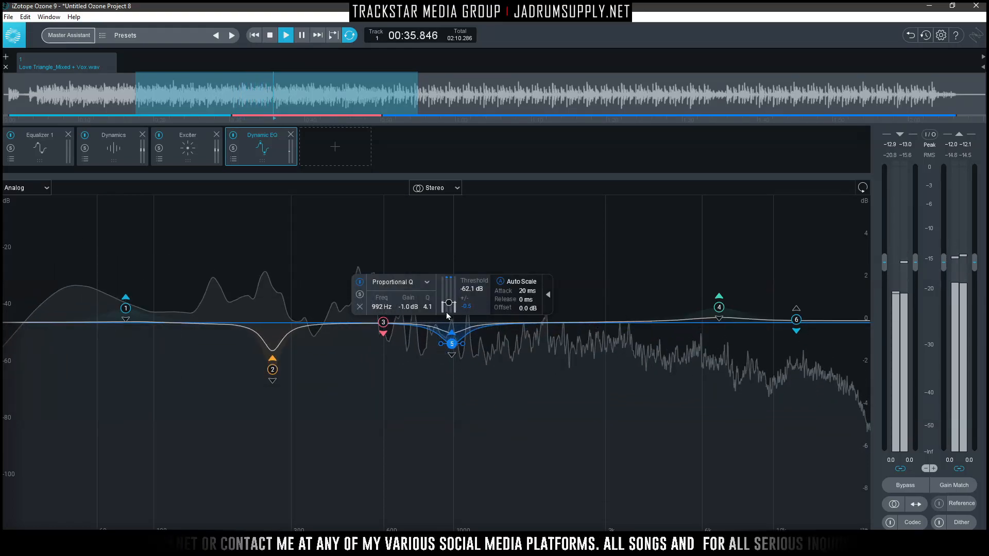
pyautogui.doubleClick(409, 307)
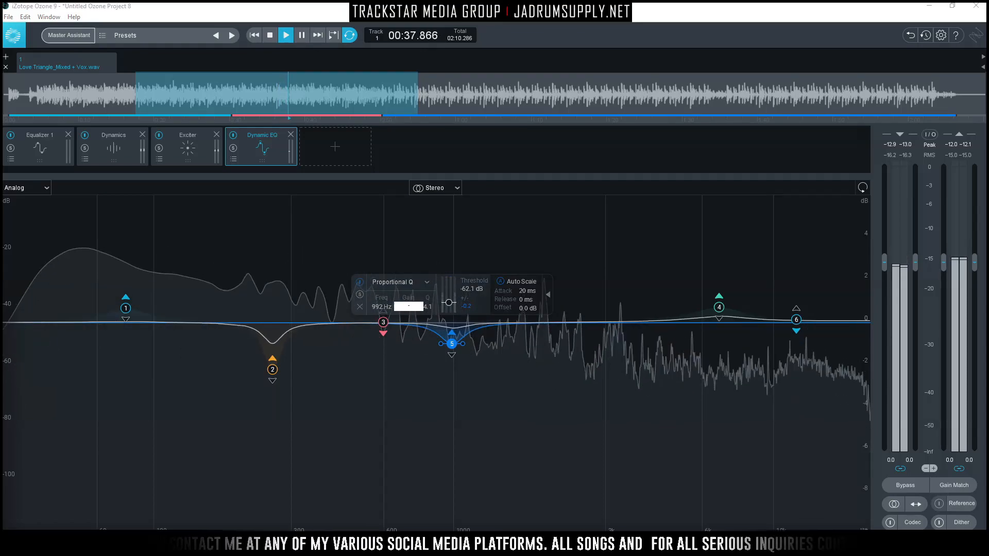
pyautogui.write('-2')
pyautogui.press('Return')
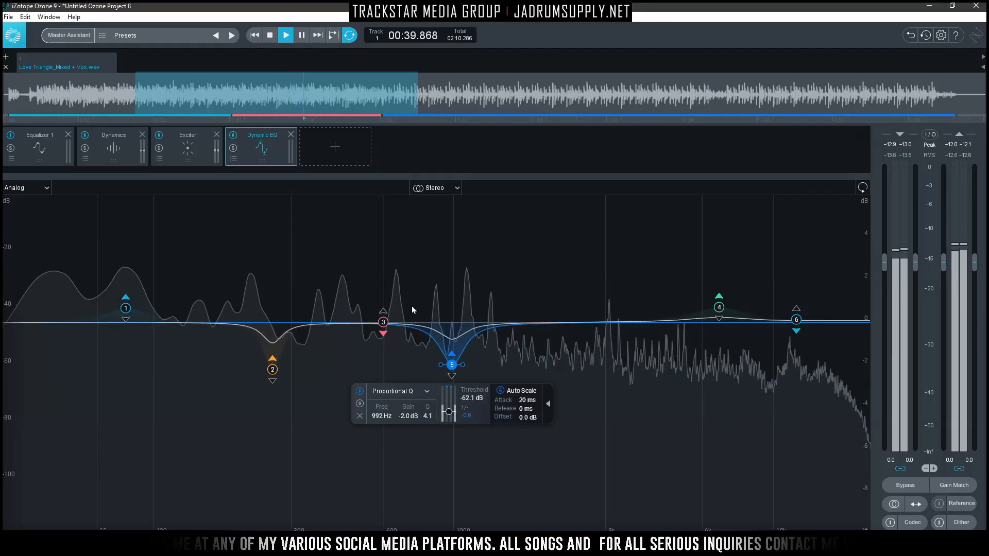
# Compare the playback with the Dynamic EQ module bypassed and re-enabled
pyautogui.click(632, 249)
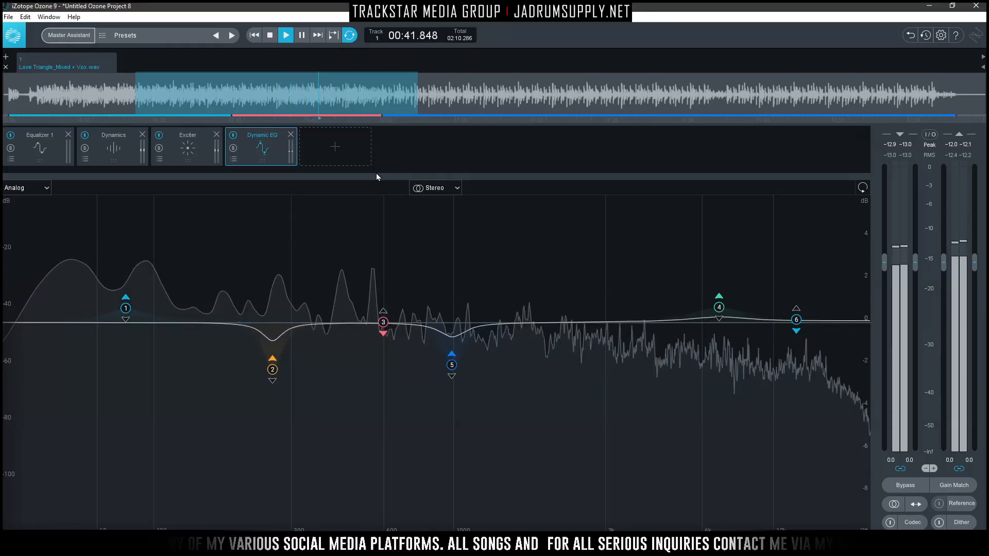
pyautogui.click(233, 136)
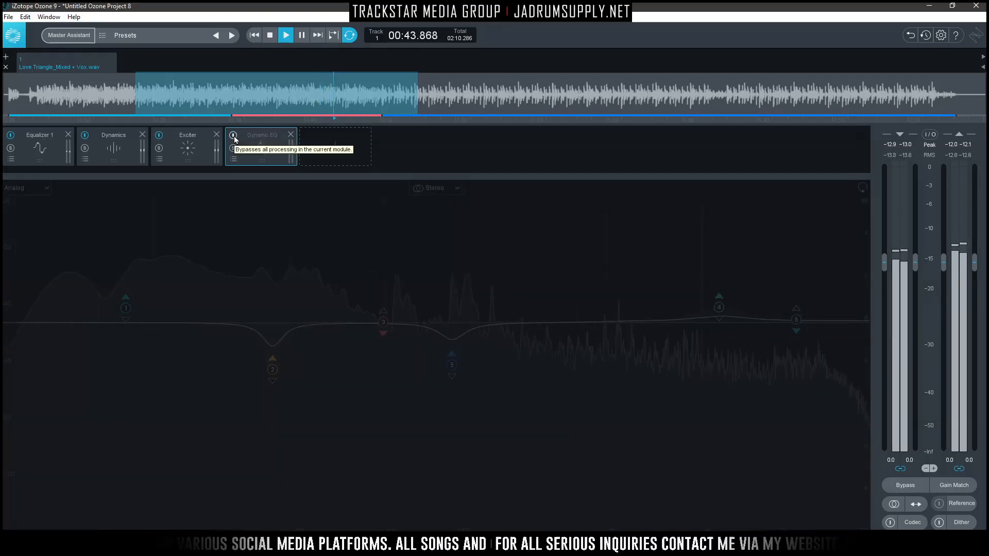
pyautogui.click(234, 137)
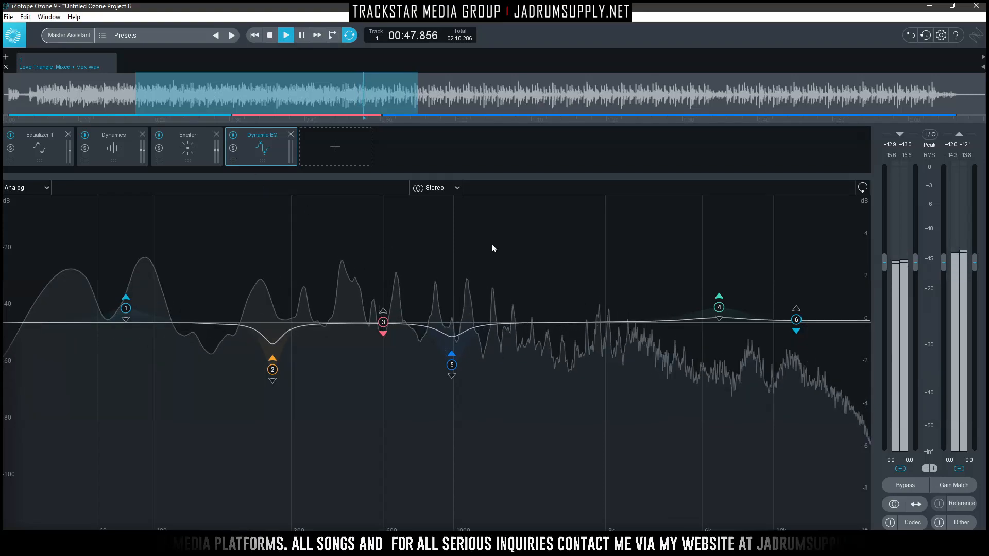
# Set band 1's attack to 10 ms and its release to 30 ms
pyautogui.click(125, 308)
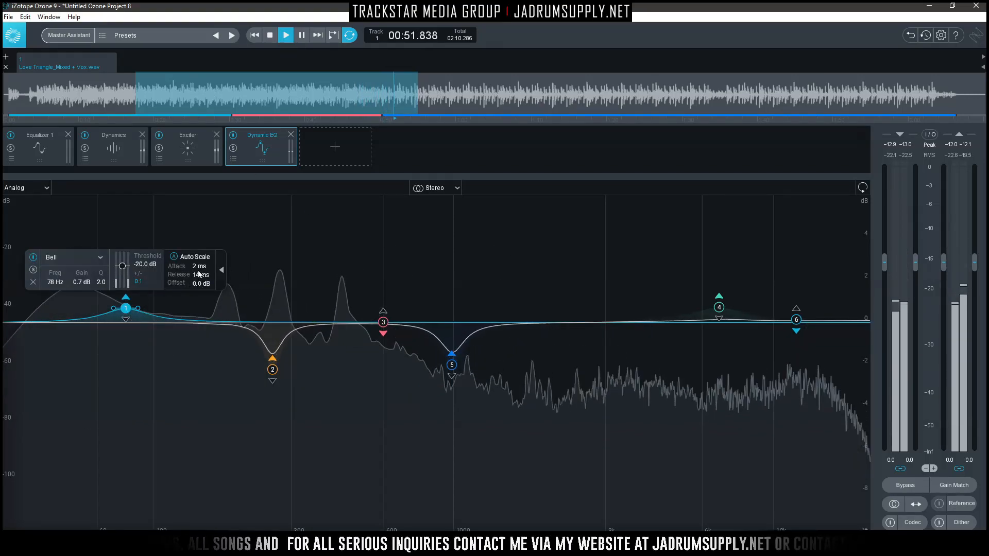
pyautogui.click(199, 266)
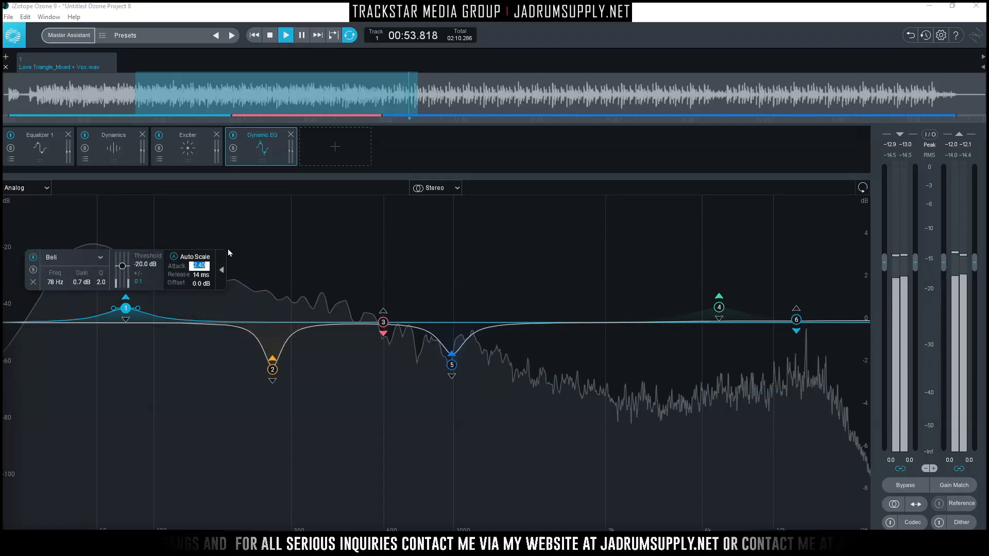
pyautogui.write('10')
pyautogui.press('Return')
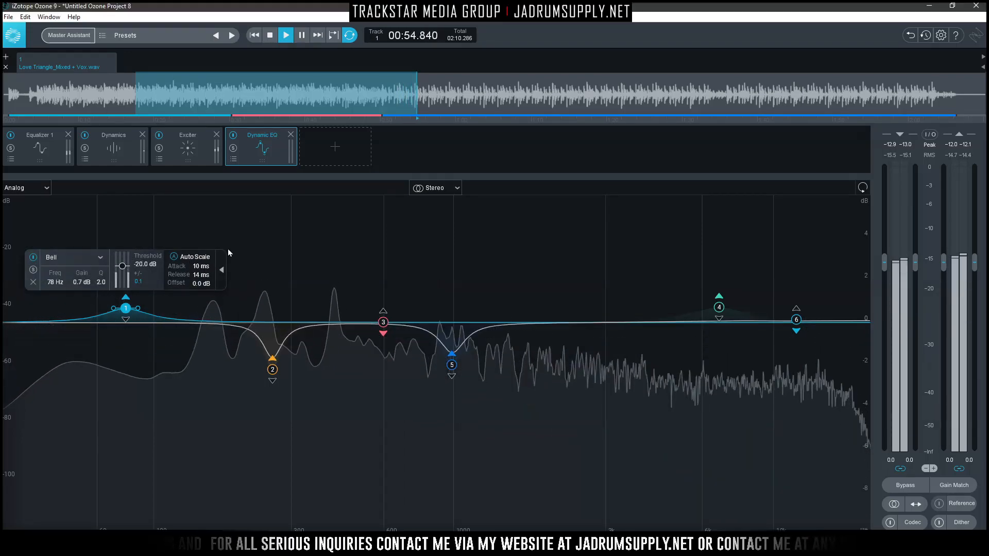
pyautogui.click(197, 276)
pyautogui.write('30')
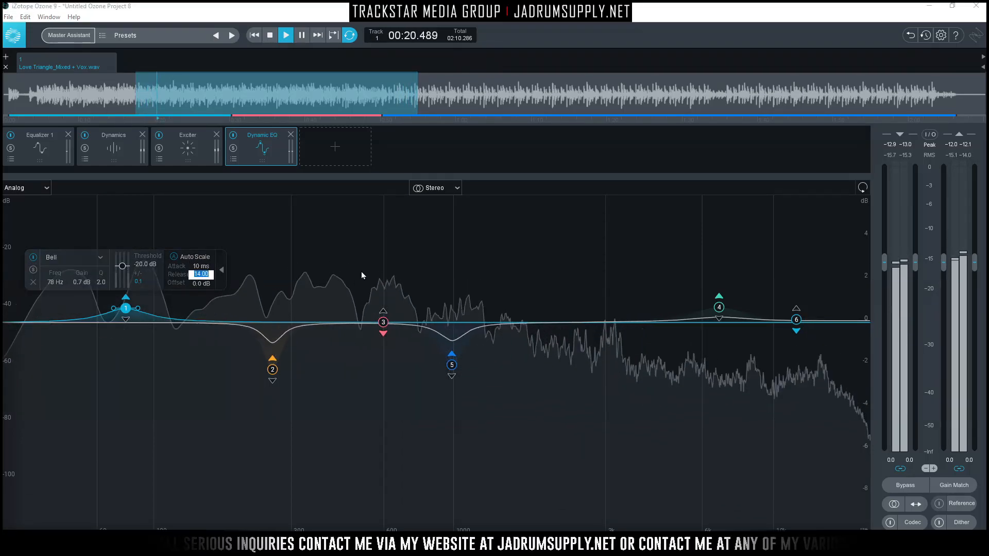
pyautogui.press('Return')
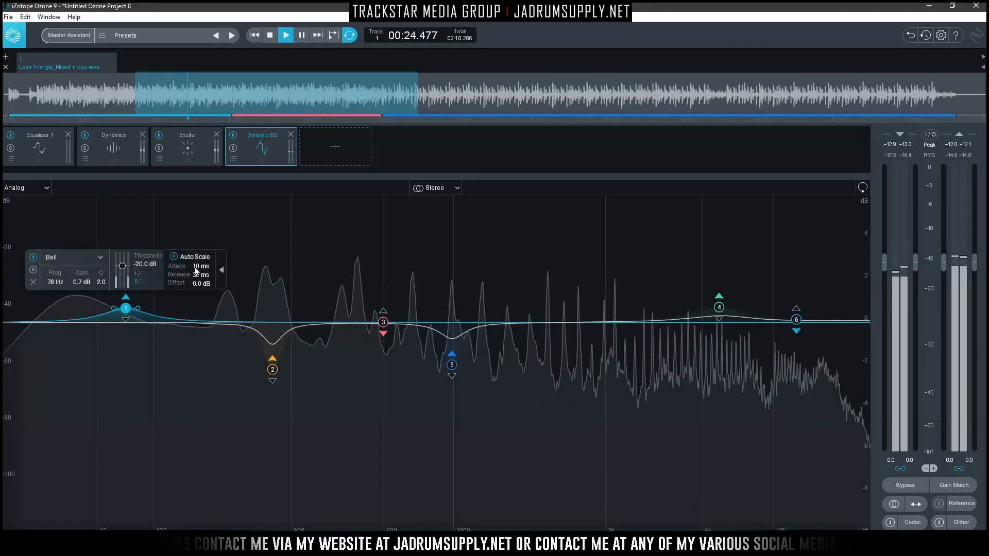
# Switch band 1's dynamic direction to downward, set its attack and release to 0 ms, and lower its threshold to -47.6 dB
pyautogui.click(124, 320)
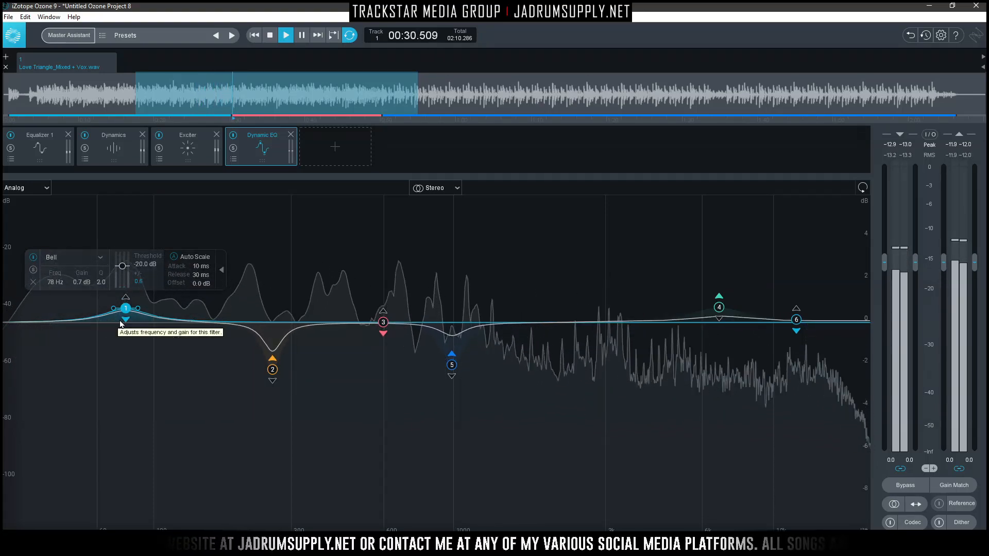
pyautogui.moveTo(198, 276); pyautogui.dragTo(199, 303)
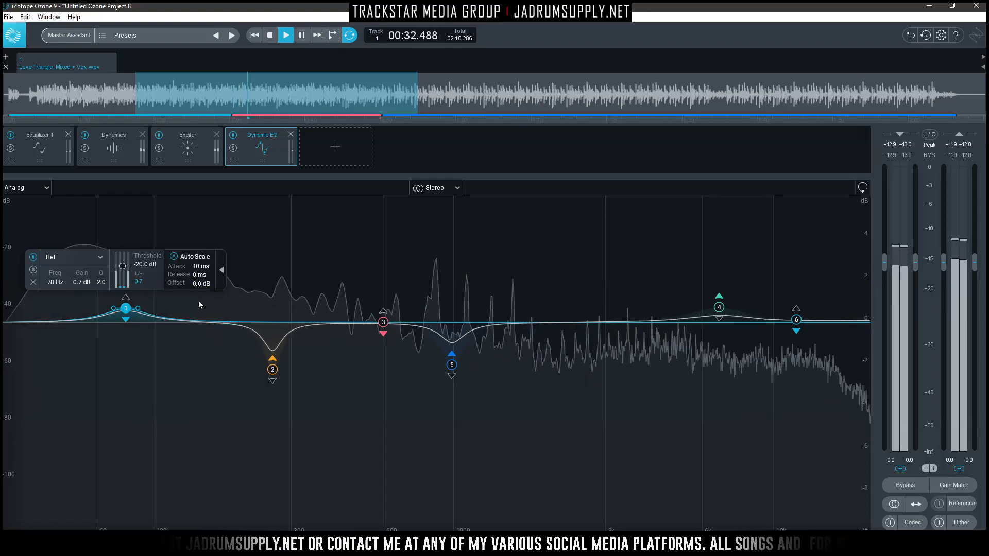
pyautogui.moveTo(200, 266); pyautogui.dragTo(198, 280)
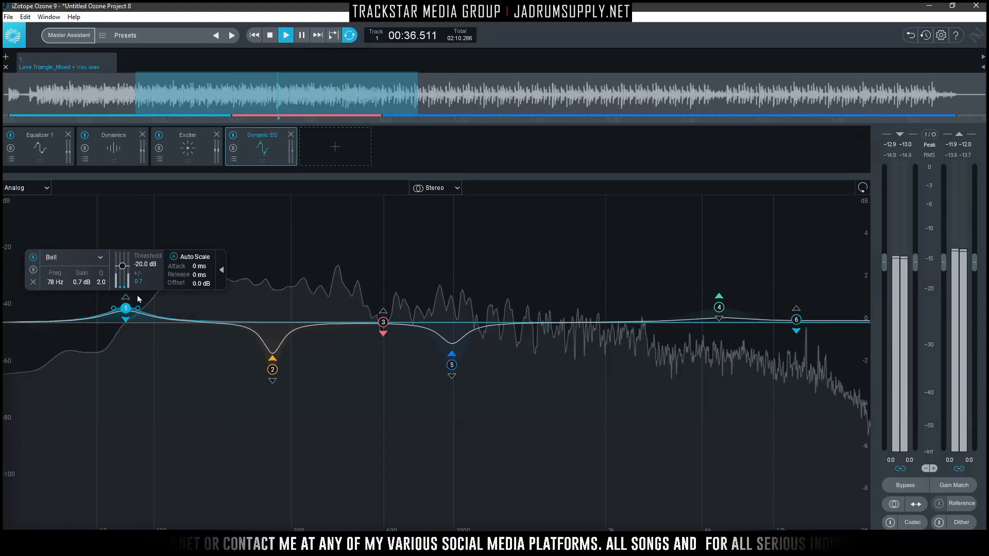
pyautogui.moveTo(122, 266)
pyautogui.mouseDown()
pyautogui.moveTo(122, 277)
pyautogui.moveTo(135, 275)
pyautogui.mouseUp()
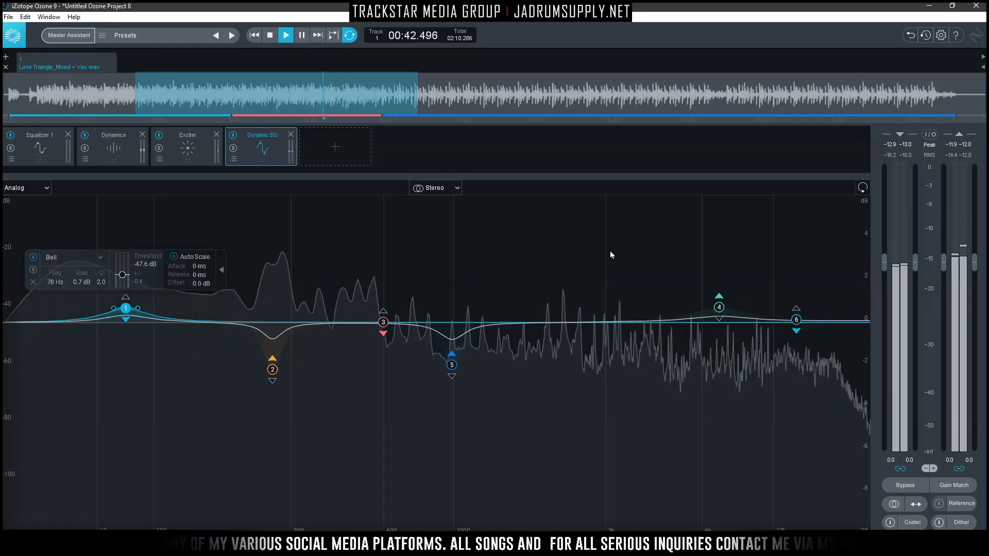
# Stop playback, review the existing modules in the chain and add an Imager module after the Dynamic EQ
pyautogui.press('space')
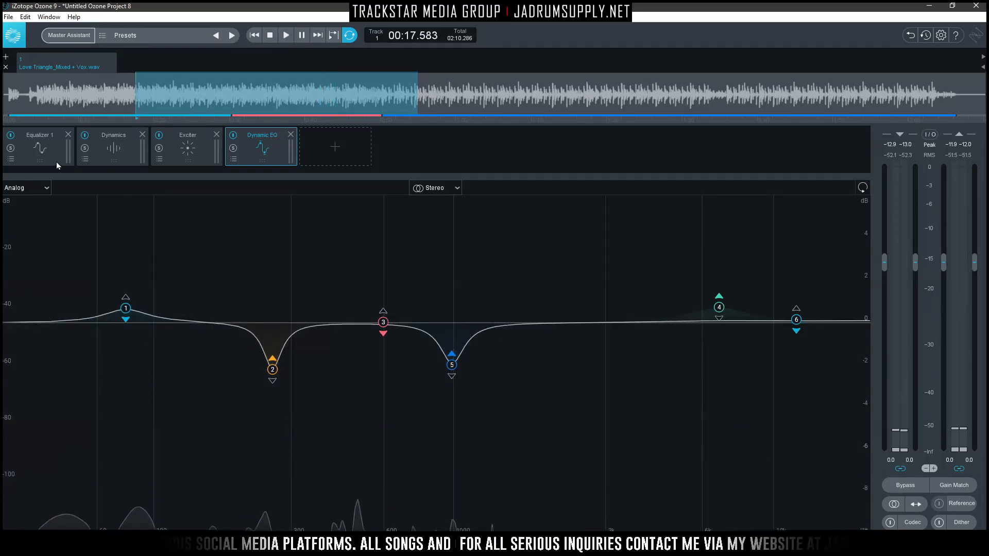
pyautogui.click(56, 161)
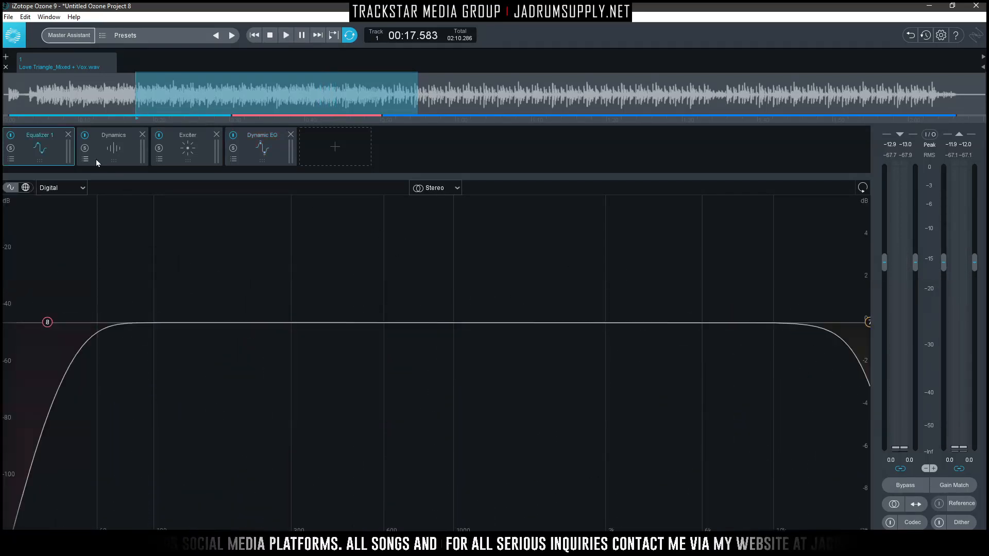
pyautogui.click(127, 160)
pyautogui.click(190, 160)
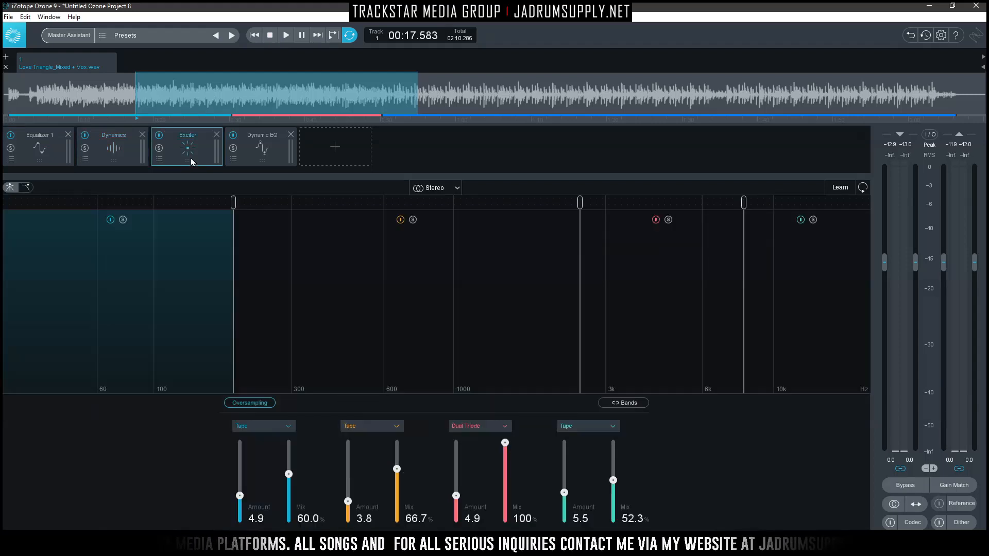
pyautogui.click(262, 156)
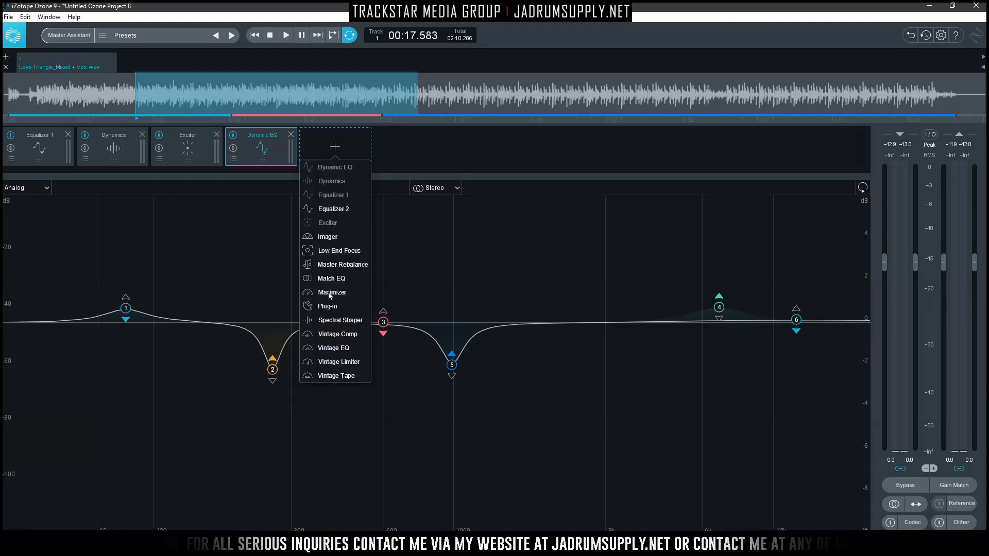
pyautogui.click(328, 236)
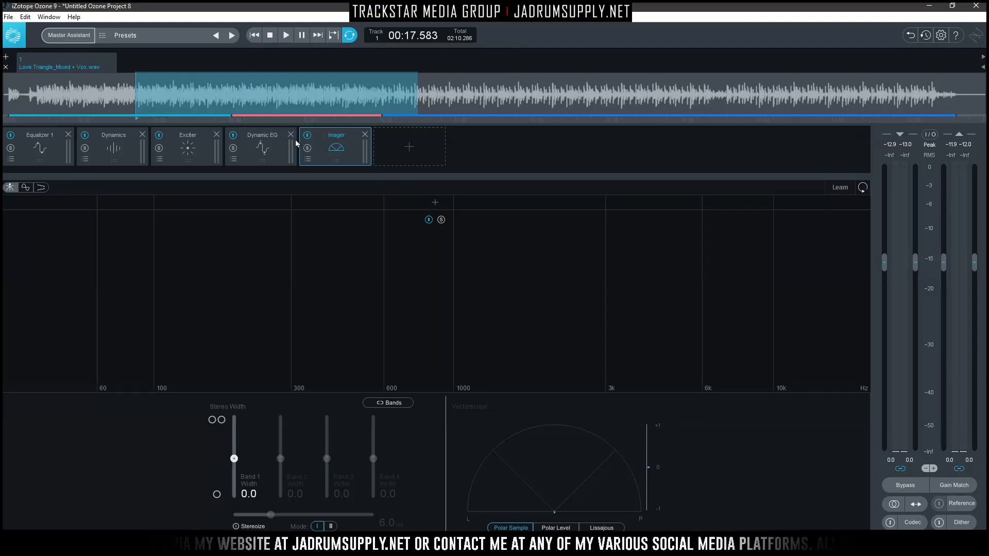
# Split the Imager into four bands with the Exciter's crossover points, setting the upper two crossovers to 2.5 kHz and 8.1 kHz
pyautogui.click(149, 209)
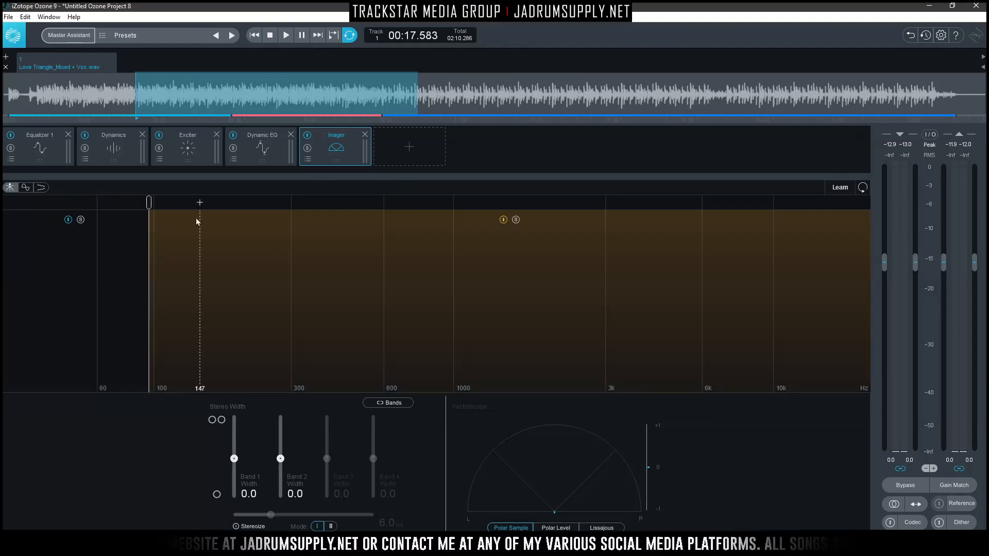
pyautogui.click(371, 209)
pyautogui.click(614, 207)
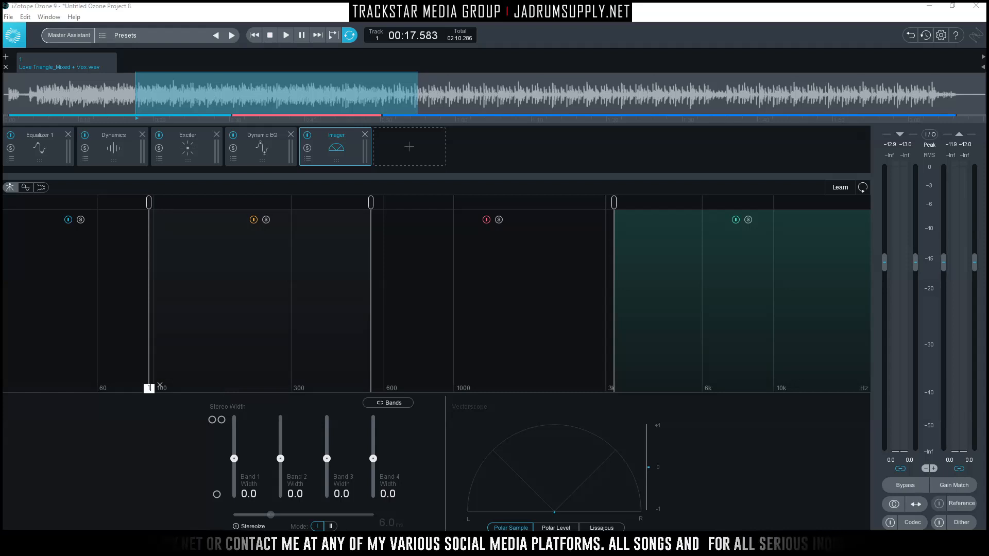
pyautogui.click(371, 389)
pyautogui.write('2')
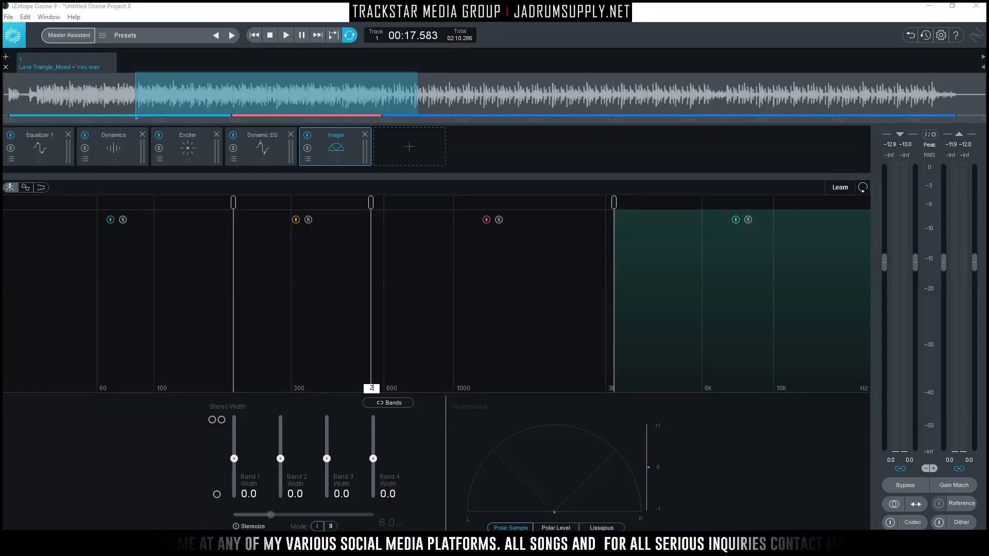
pyautogui.write('.5k')
pyautogui.press('Return')
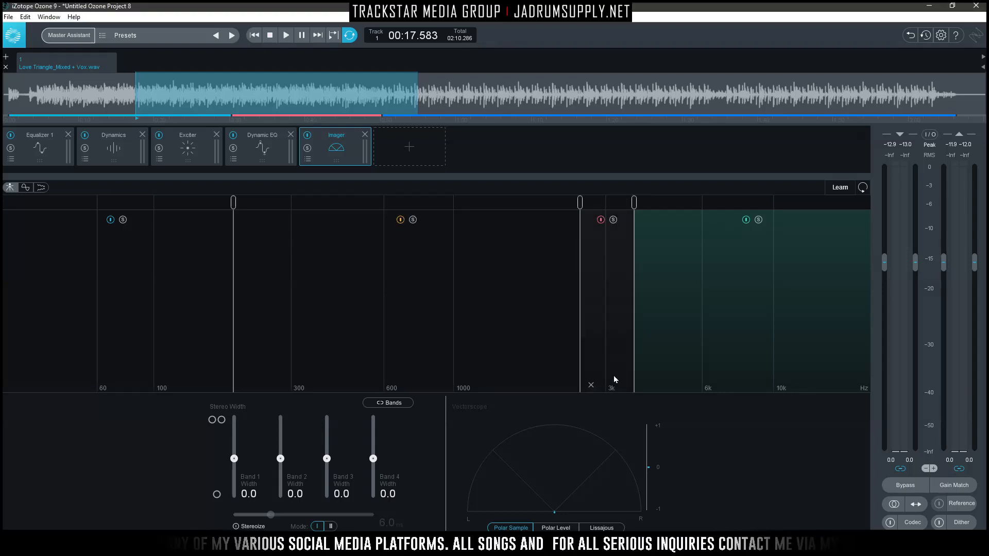
pyautogui.click(632, 389)
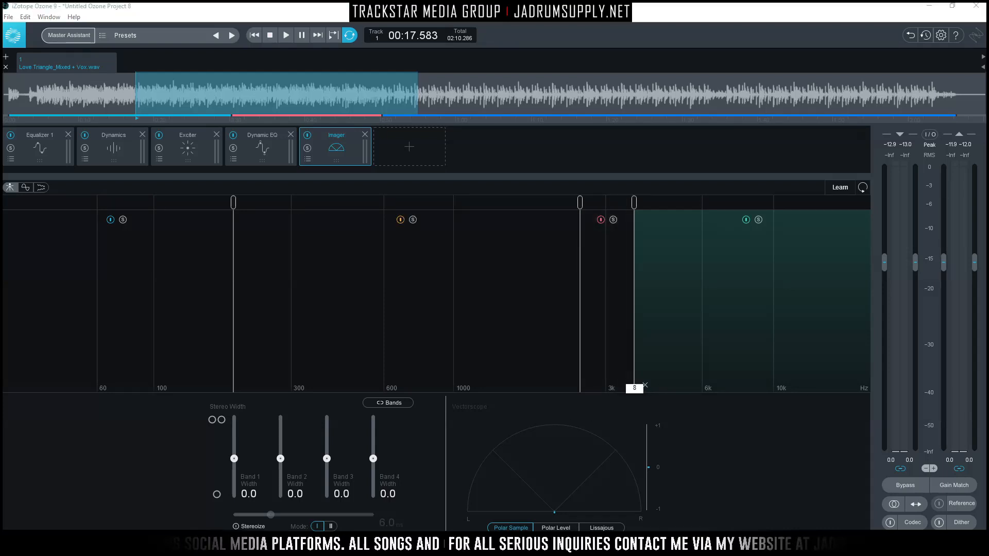
pyautogui.write('8.1k')
pyautogui.press('Return')
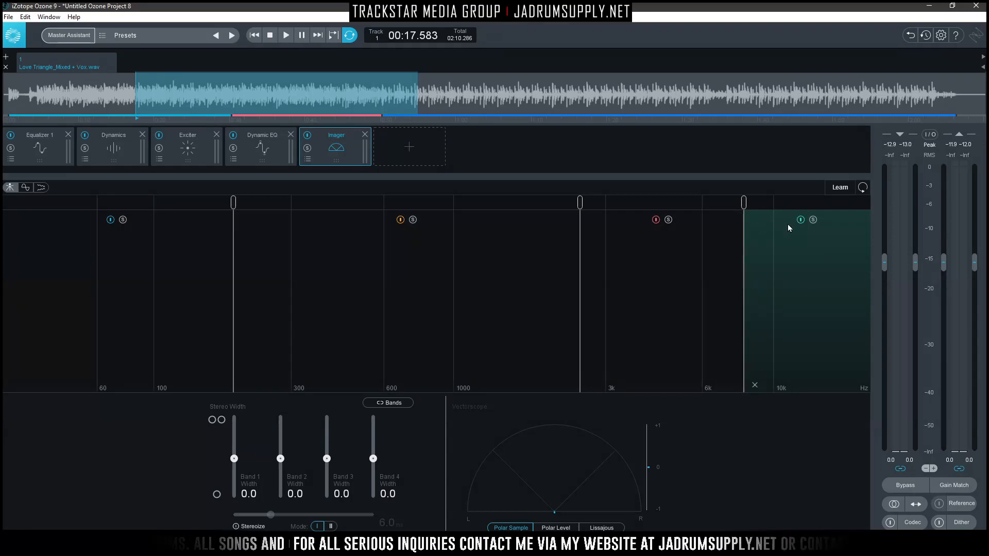
# Audition the Imager's band 4 in solo and try a stereo width of 32.9 on it
pyautogui.press('space')
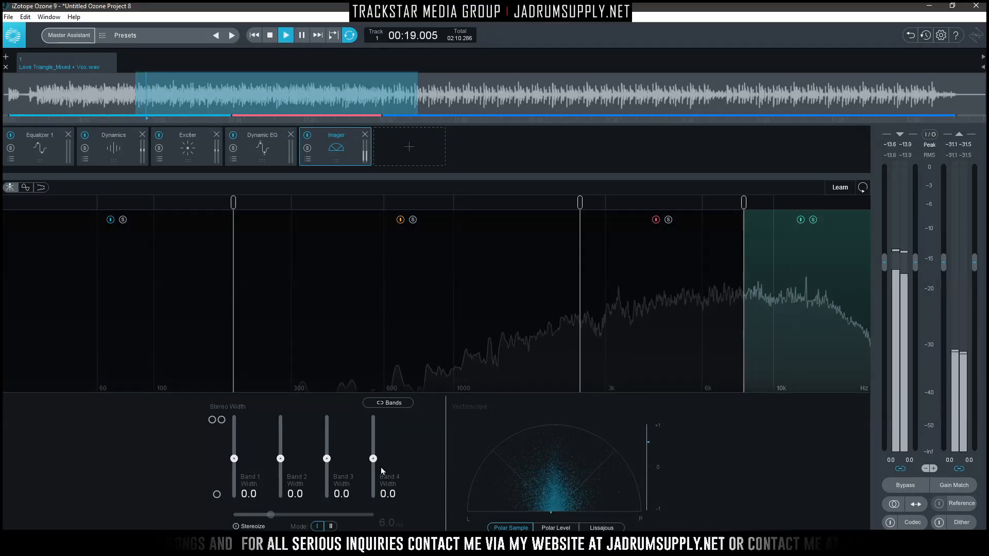
pyautogui.press('space')
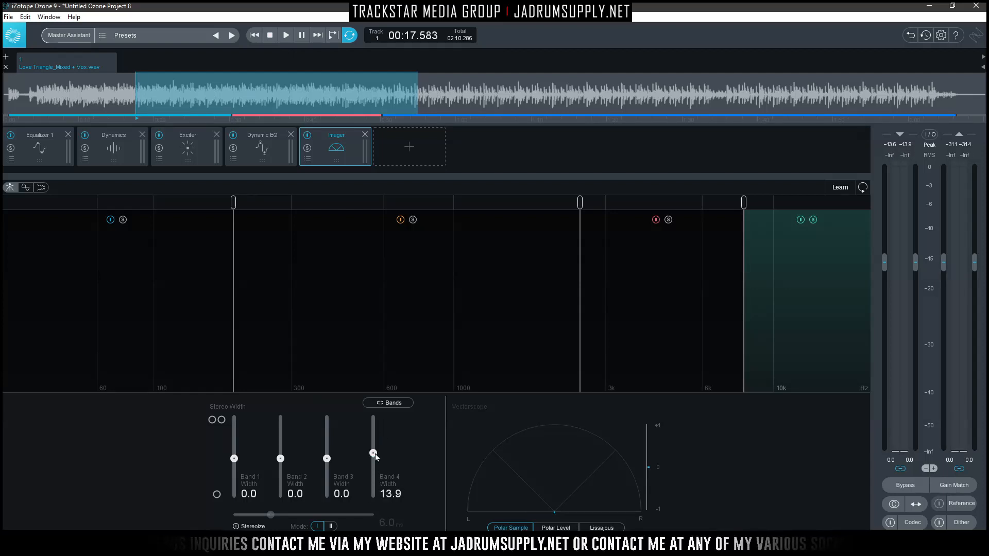
pyautogui.moveTo(374, 452); pyautogui.dragTo(371, 449)
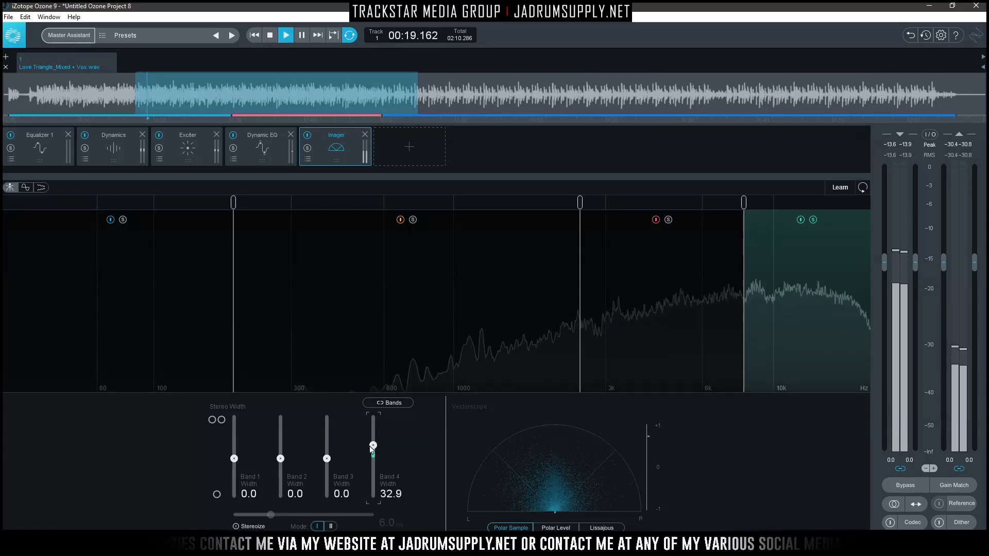
pyautogui.click(814, 220)
# Solo the Imager's band 3 and set its stereo width to 42
pyautogui.click(668, 220)
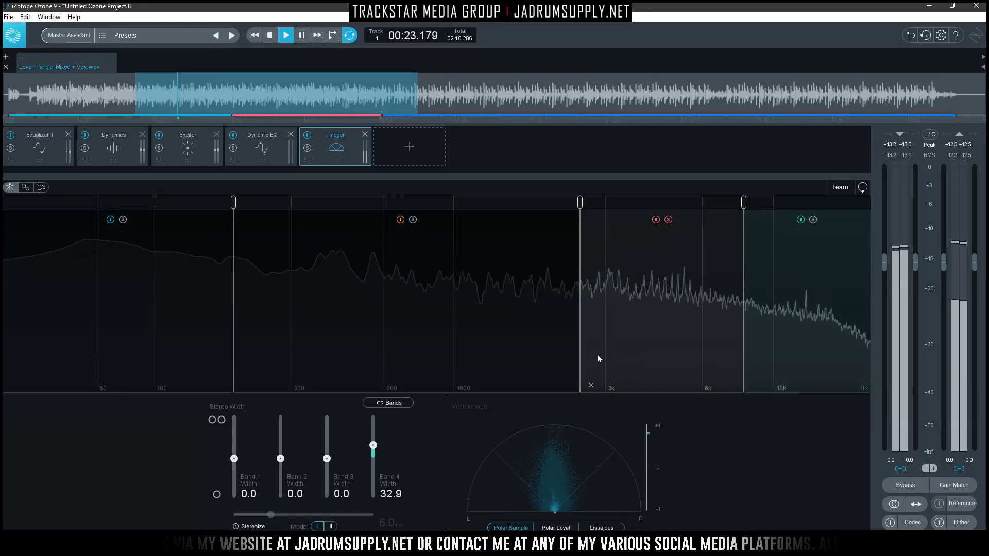
pyautogui.moveTo(327, 459); pyautogui.dragTo(327, 458)
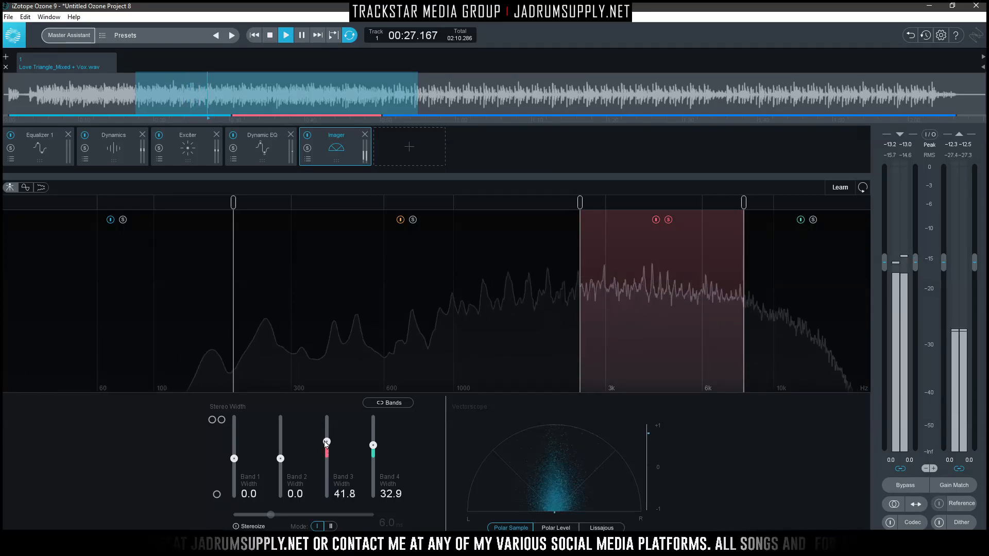
pyautogui.doubleClick(340, 494)
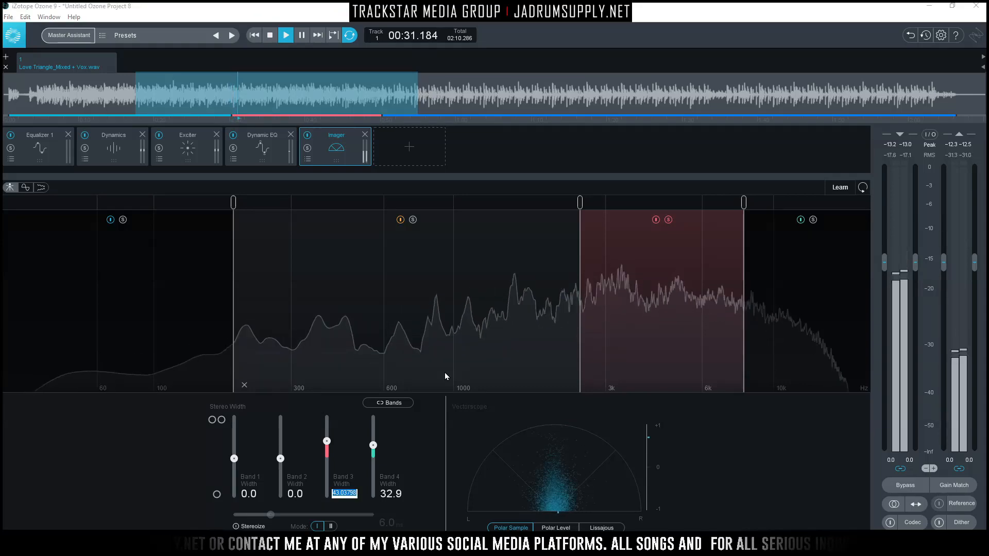
pyautogui.write('42')
pyautogui.press('Return')
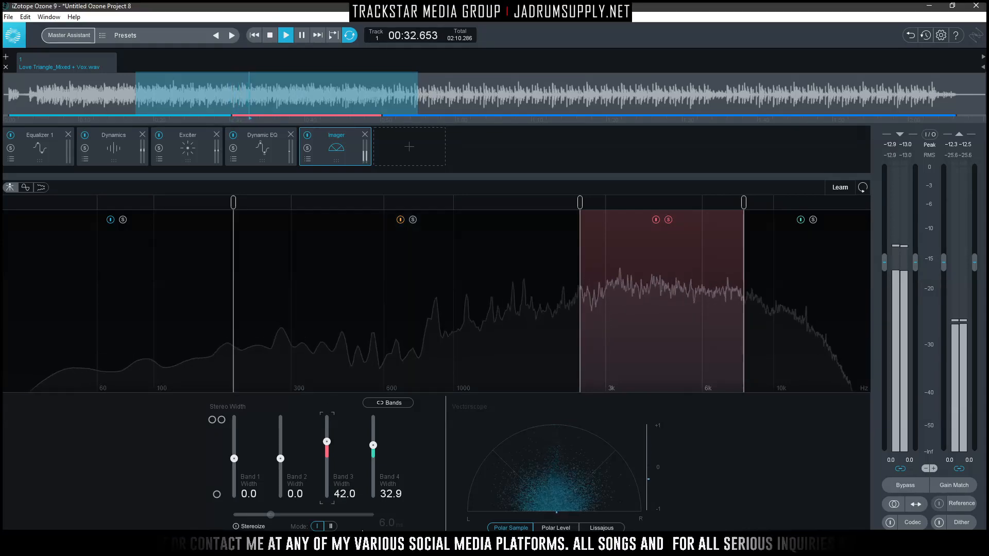
# Set the Imager's band 4 stereo width to 18 and turn off band 3's solo
pyautogui.doubleClick(390, 494)
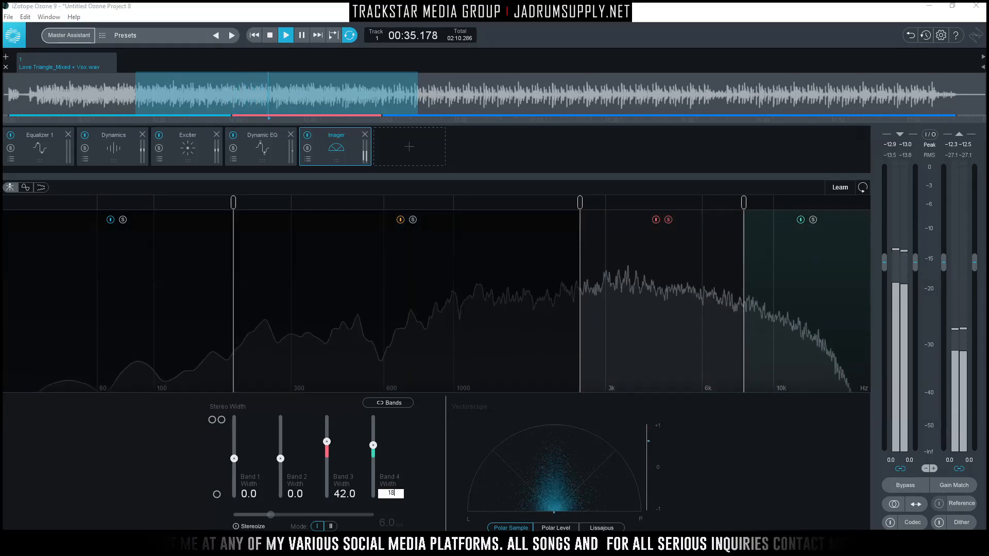
pyautogui.write('18')
pyautogui.press('Return')
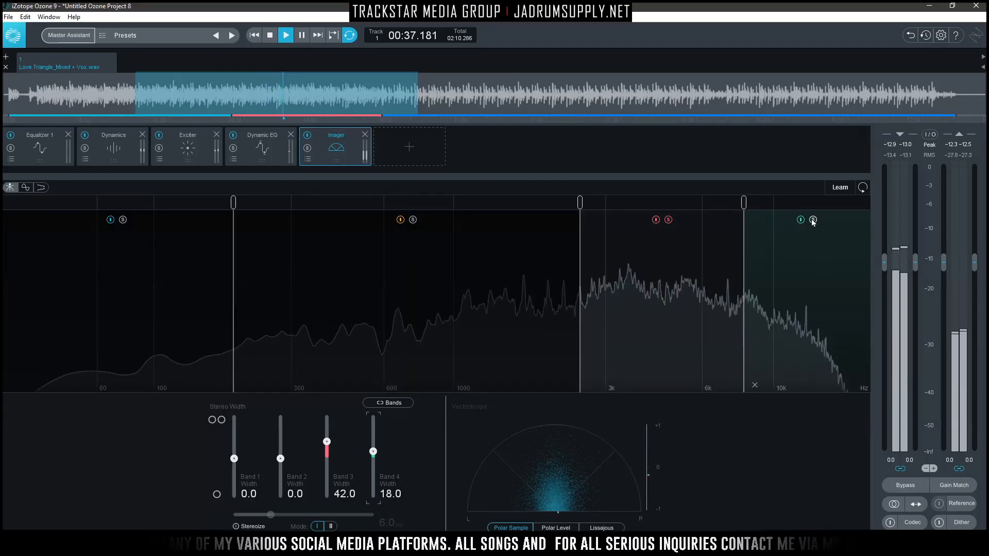
pyautogui.click(666, 222)
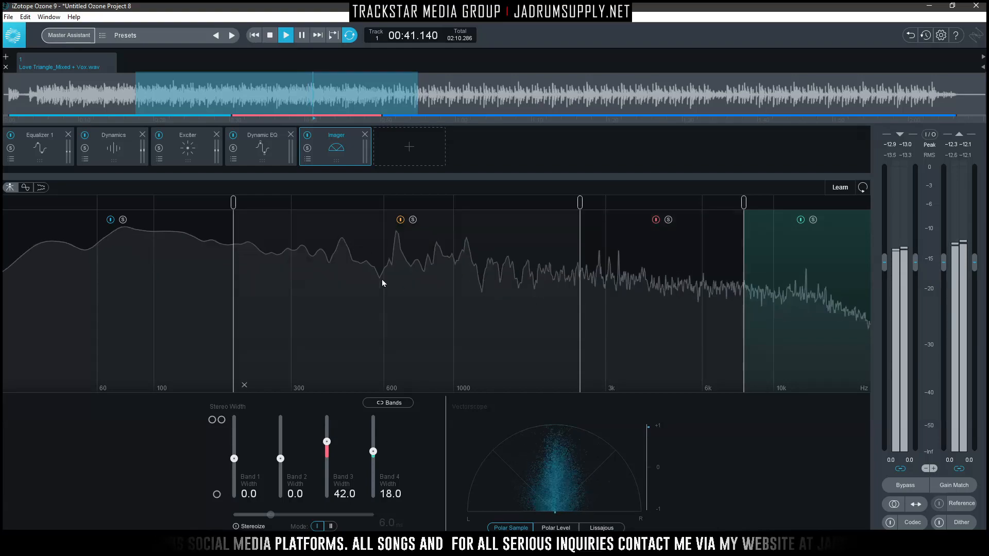
# Adjust the Imager's band 2 stereo width by ear during playback, ending at 6.1
pyautogui.doubleClick(293, 494)
pyautogui.write('-16')
pyautogui.press('Return')
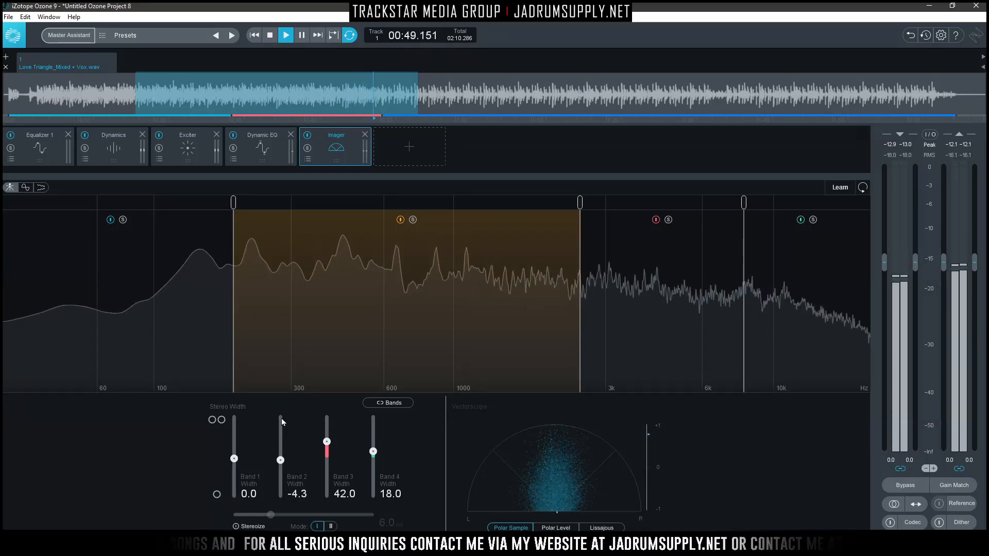
pyautogui.moveTo(285, 379); pyautogui.dragTo(278, 367)
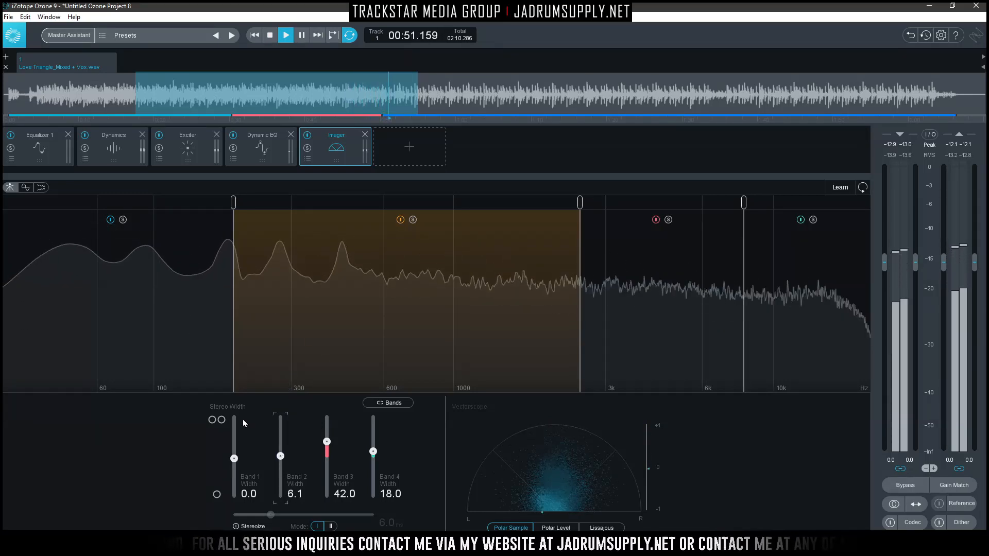
# Narrow band 1's stereo width to -20.3, compare the band bypassed and re-enabled, and finish with a width of -9.8
pyautogui.moveTo(234, 459)
pyautogui.mouseDown()
pyautogui.moveTo(234, 490)
pyautogui.moveTo(235, 467)
pyautogui.mouseUp()
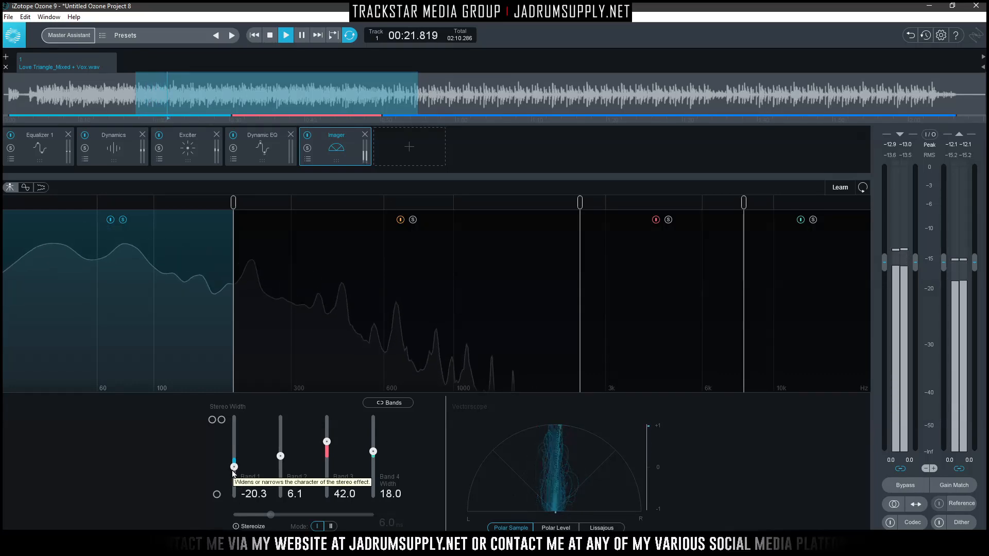
pyautogui.click(123, 220)
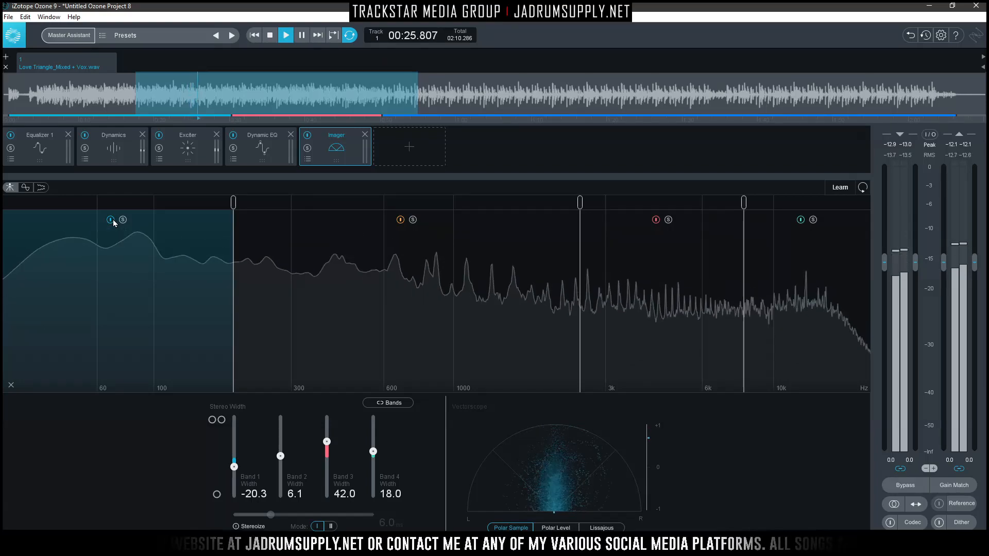
pyautogui.click(111, 220)
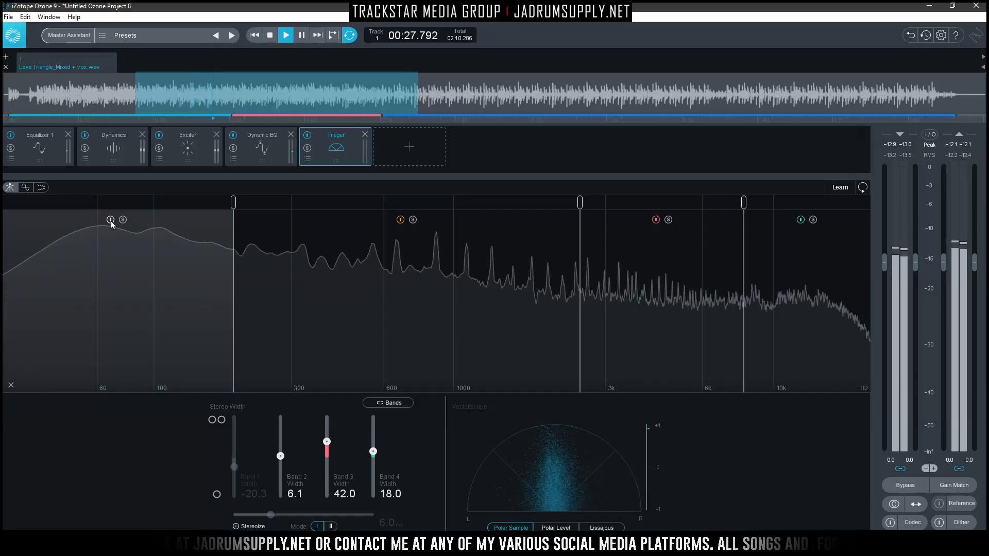
pyautogui.click(111, 221)
pyautogui.moveTo(233, 460); pyautogui.dragTo(221, 431)
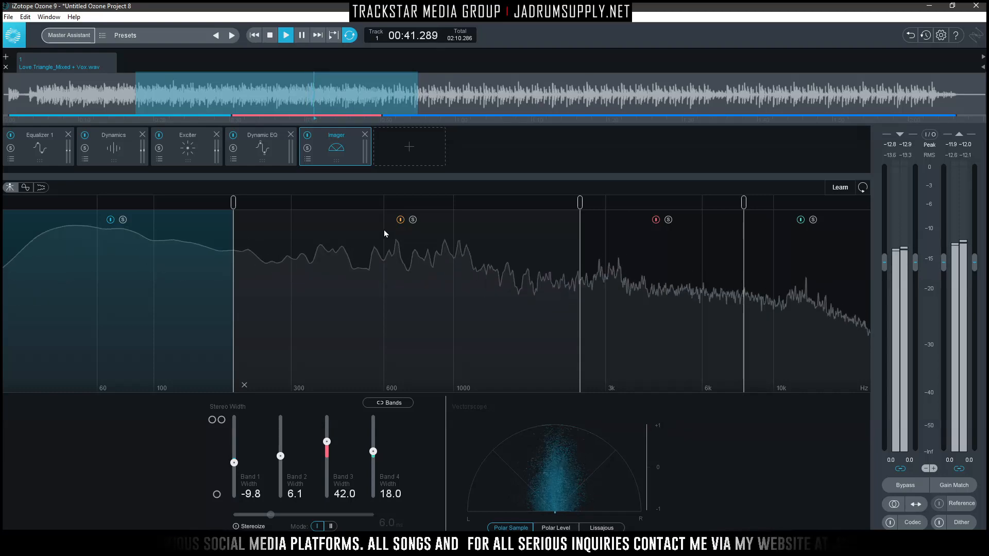
# Compare the restarted playback with the Imager bypassed and re-enabled, and with all processing bypassed and re-enabled
pyautogui.press('space')
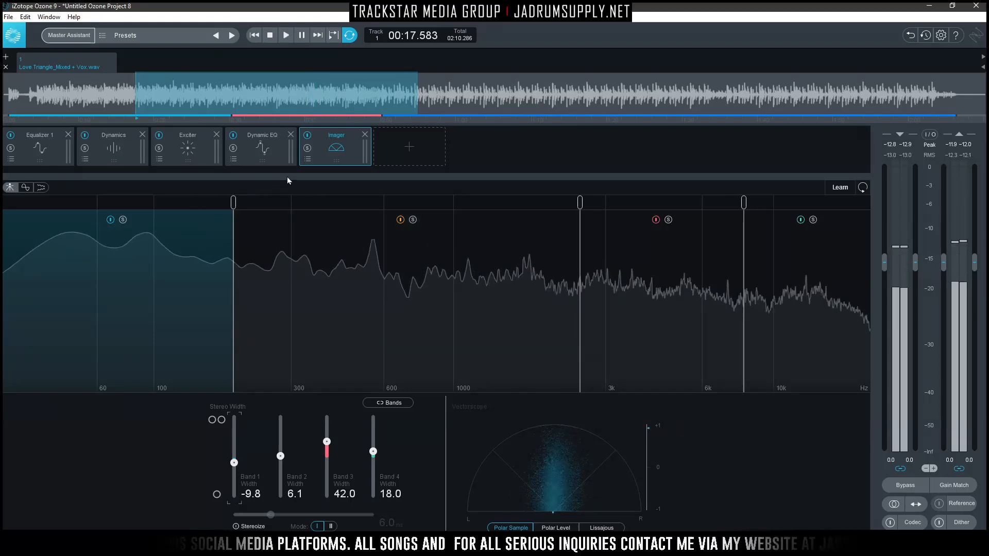
pyautogui.press('space')
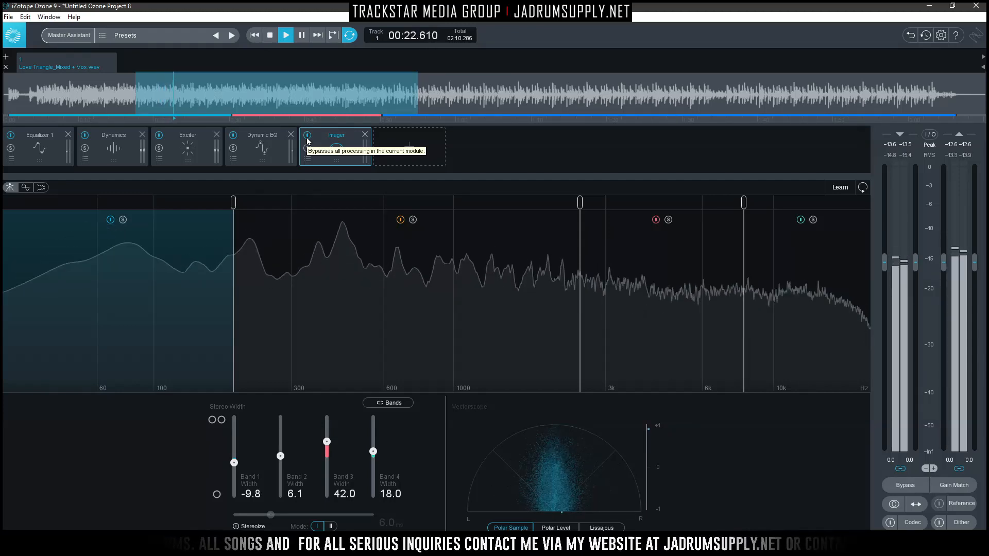
pyautogui.click(308, 135)
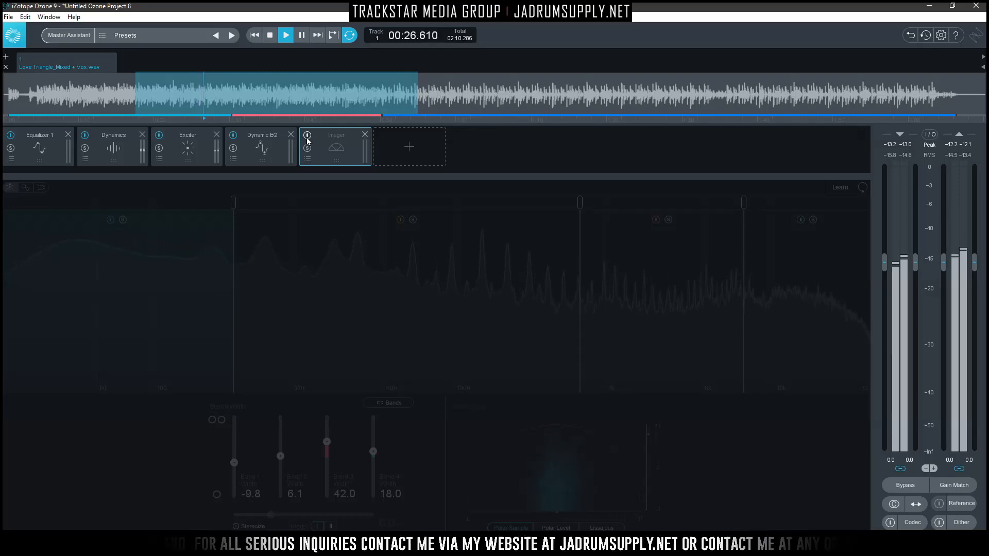
pyautogui.click(308, 136)
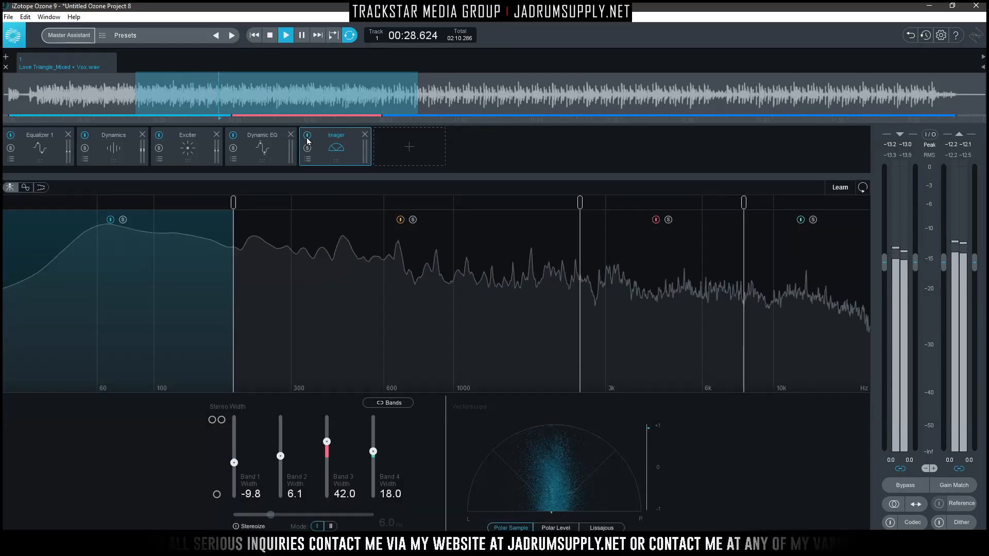
pyautogui.click(308, 136)
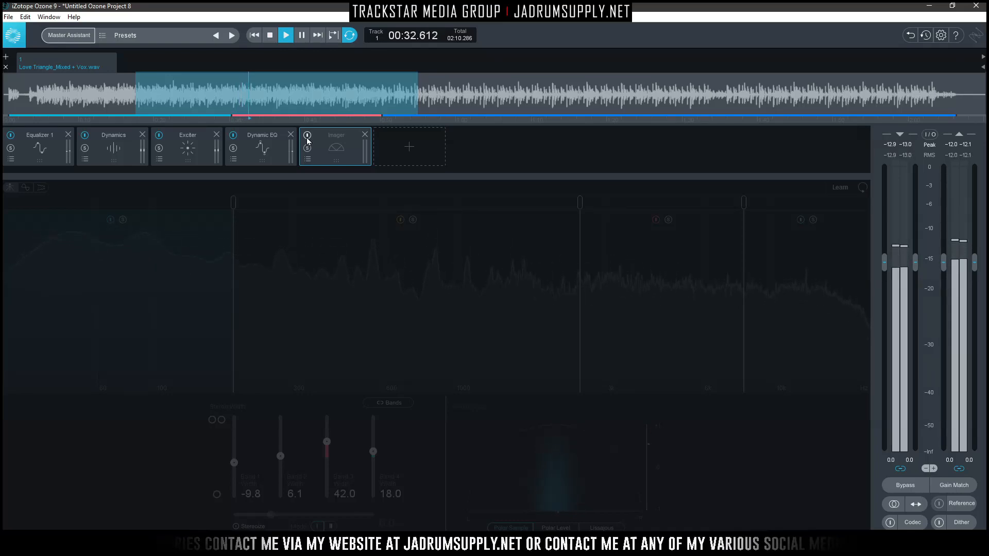
pyautogui.click(307, 135)
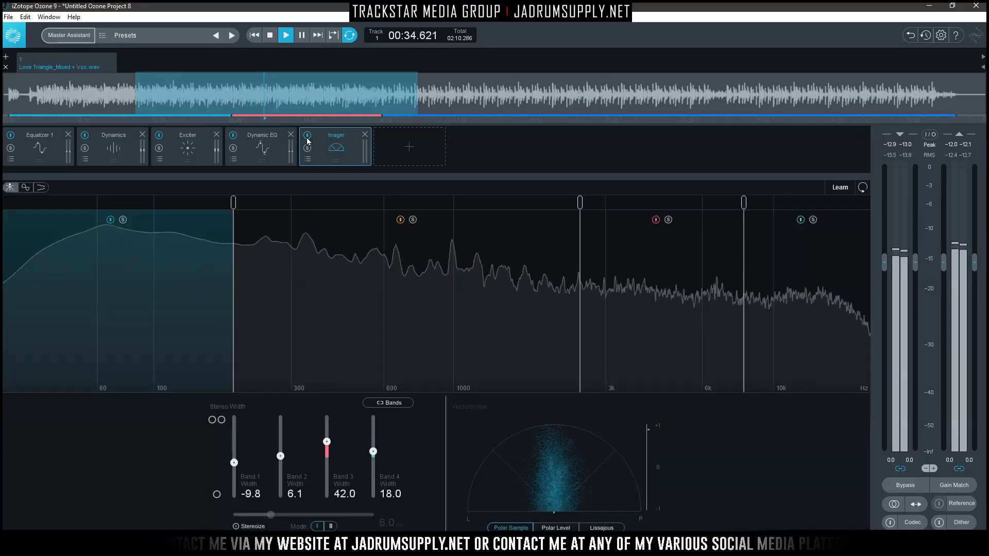
pyautogui.click(915, 487)
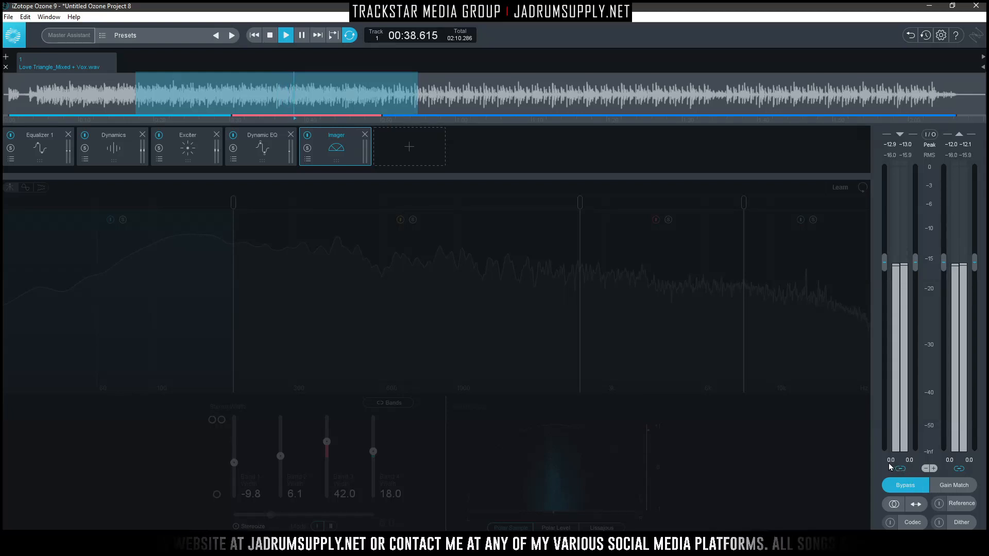
pyautogui.click(906, 490)
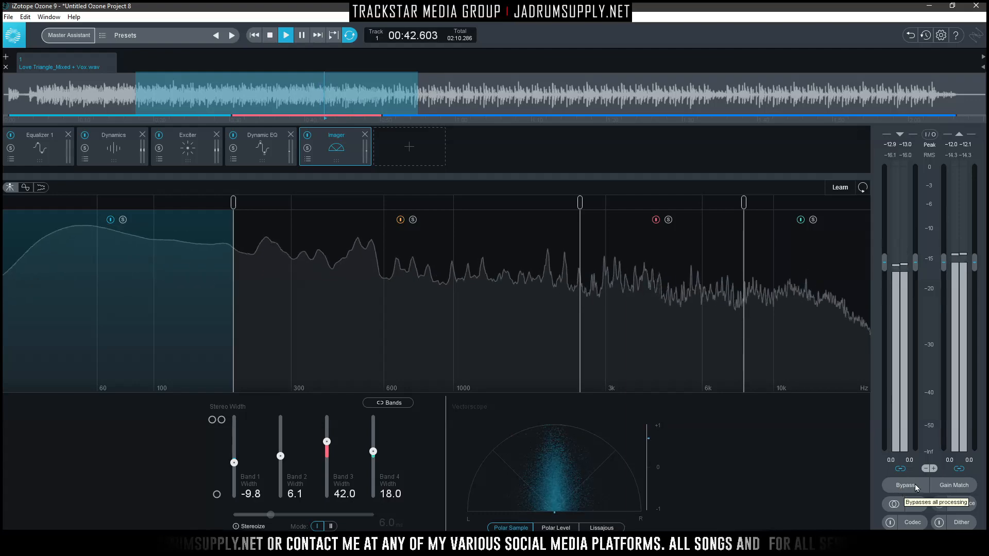
# Compare the song with all processing bypassed and re-enabled, and stop playback
pyautogui.click(910, 488)
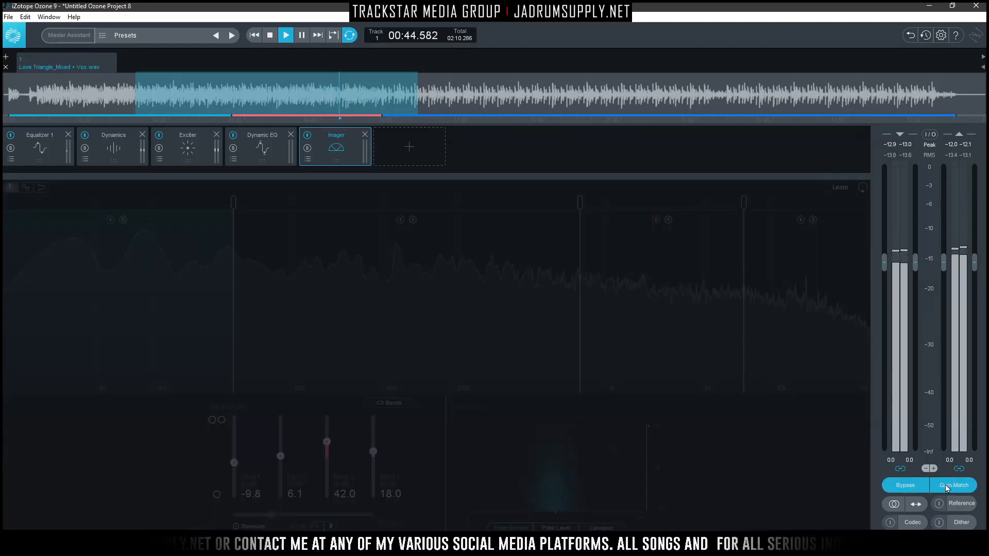
pyautogui.click(910, 487)
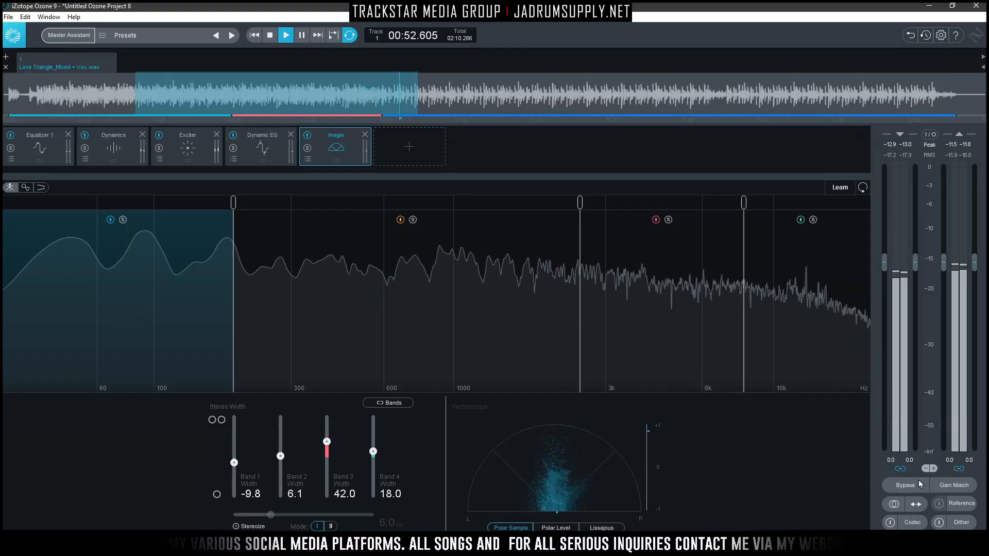
pyautogui.press('space')
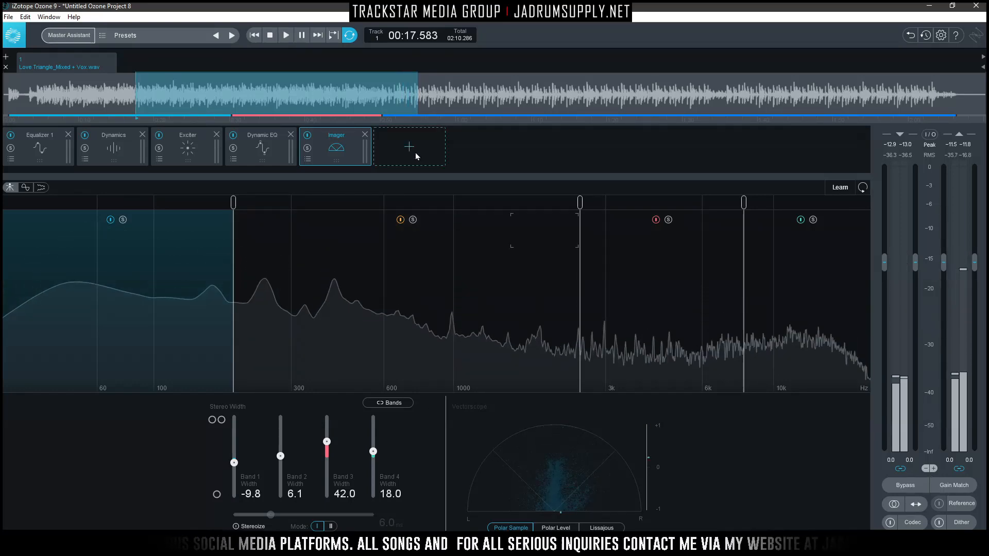
# Add a Maximizer in IRC II mode with Learn Threshold on, and clear the waveform's loop selection
pyautogui.click(412, 152)
pyautogui.click(412, 303)
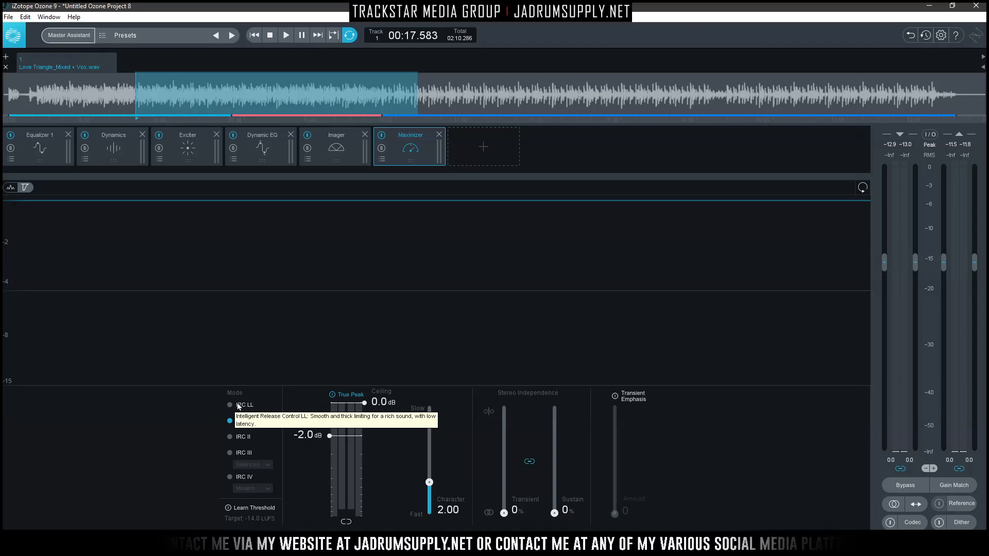
pyautogui.click(244, 438)
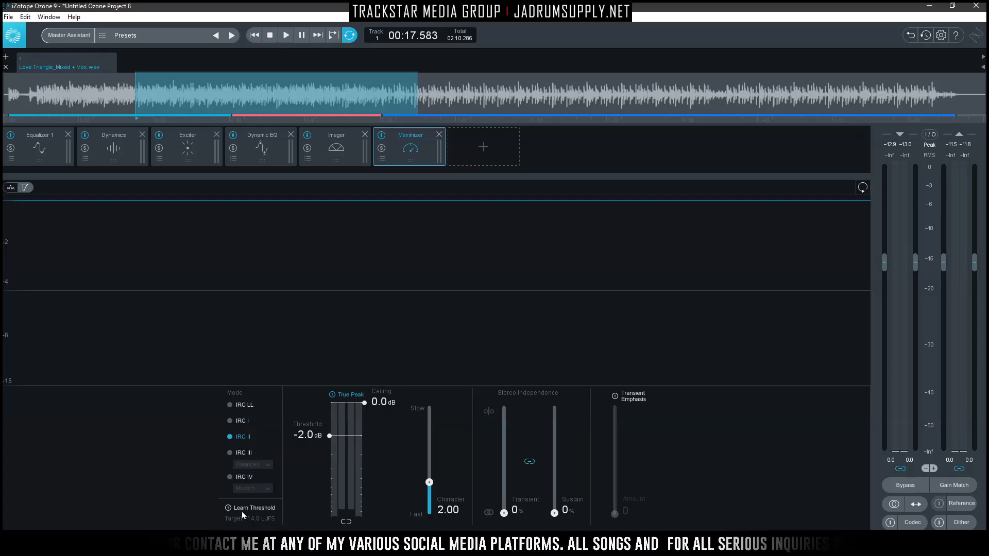
pyautogui.click(227, 508)
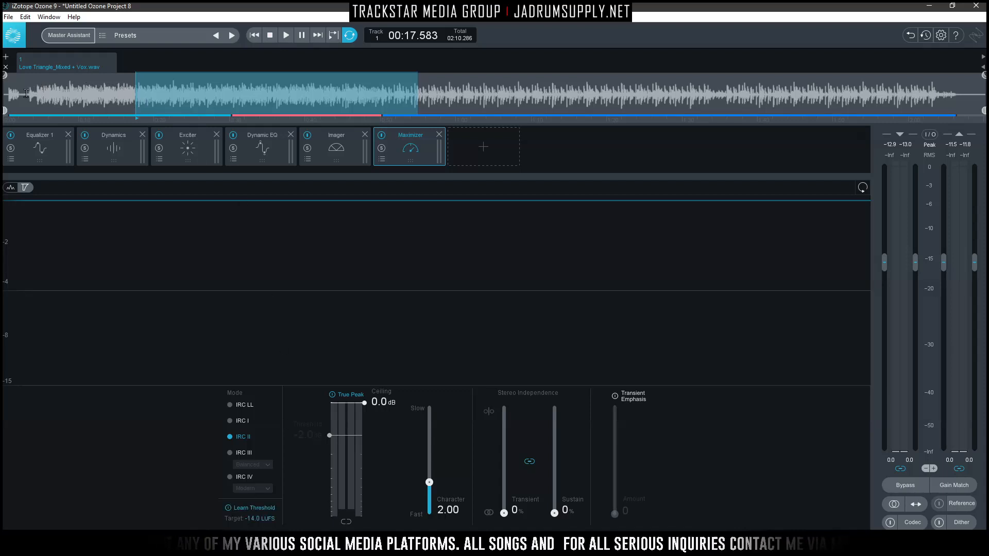
pyautogui.click(37, 91)
pyautogui.click(38, 91)
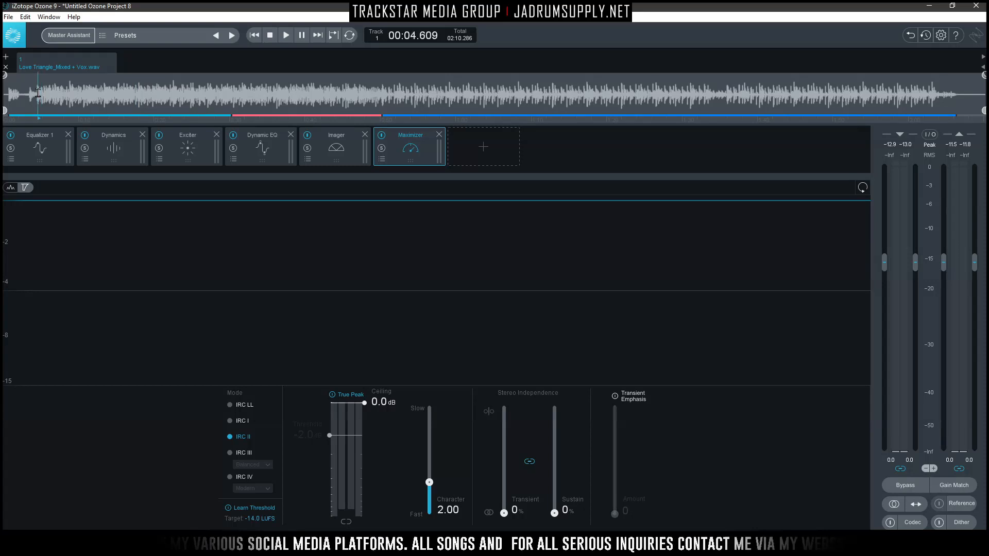
# Set the Maximizer's ceiling to -0.3 dB and its Character to 5.00
pyautogui.doubleClick(380, 403)
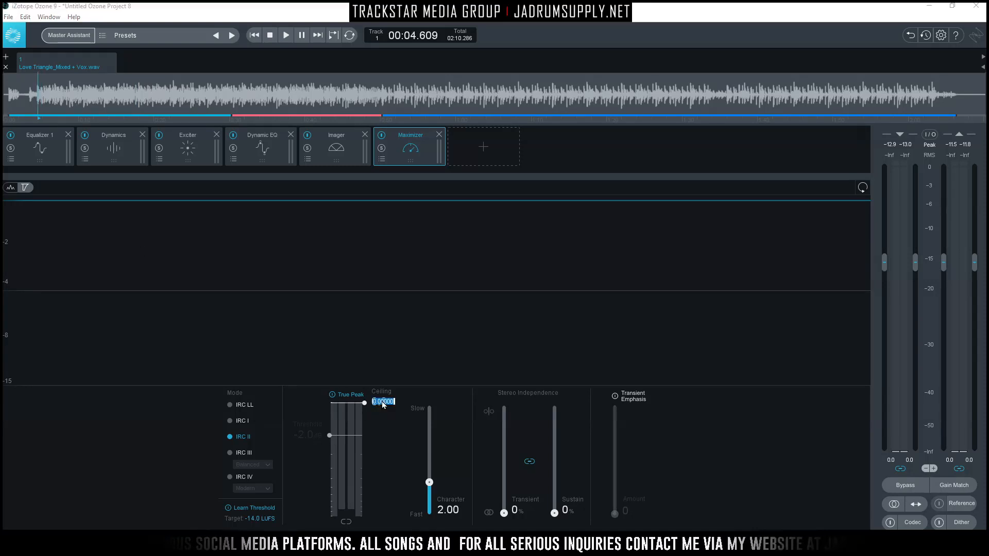
pyautogui.write('-3')
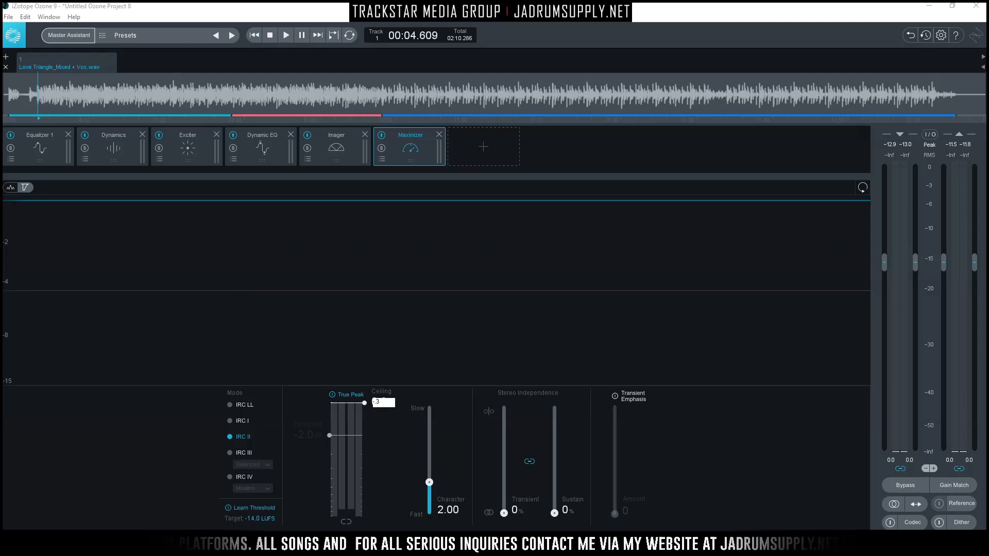
pyautogui.press('Return')
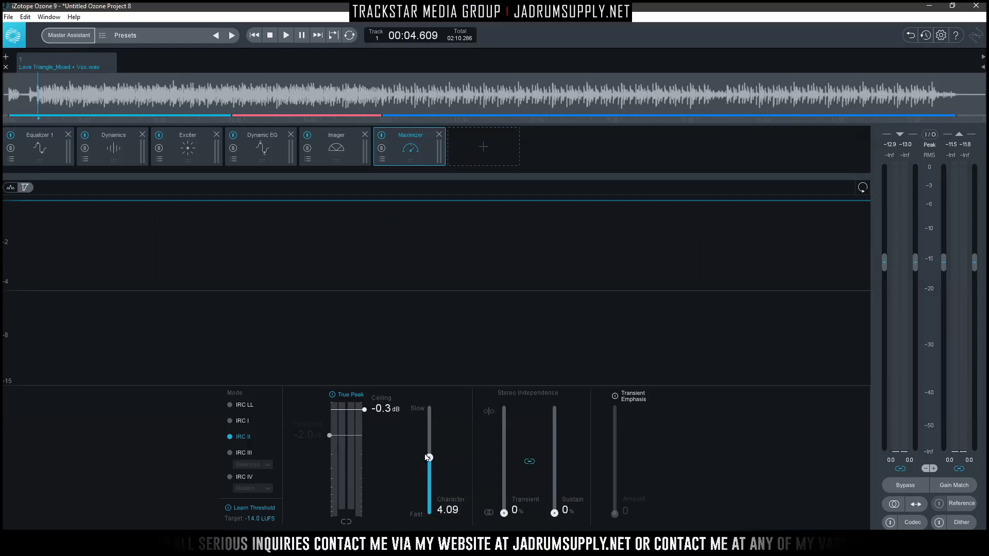
pyautogui.doubleClick(442, 511)
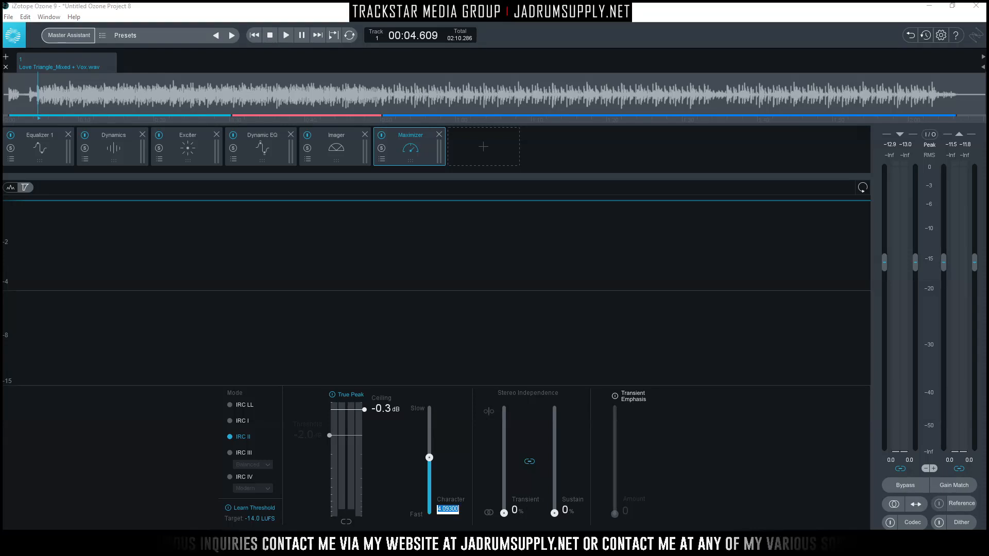
pyautogui.write('5')
pyautogui.press('Return')
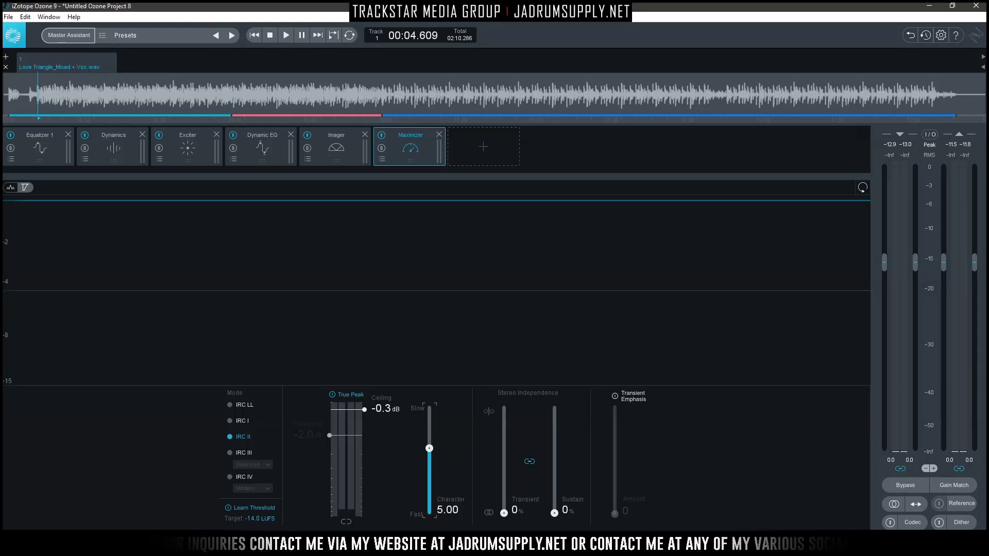
# Set the Maximizer's Stereo Independence to 20% Transient and 40% Sustain, and relink the two sliders
pyautogui.click(511, 510)
pyautogui.write('20')
pyautogui.press('Return')
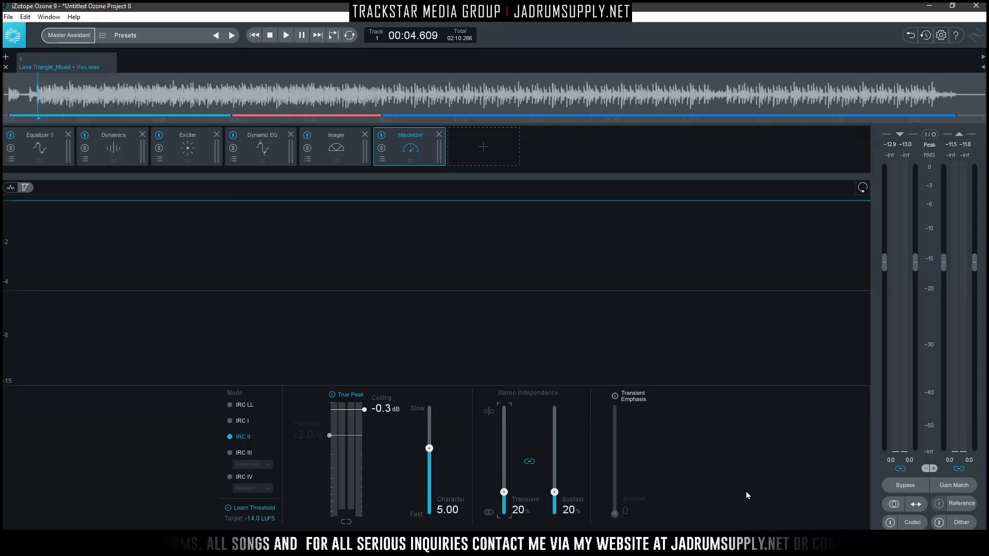
pyautogui.moveTo(554, 492); pyautogui.dragTo(554, 471)
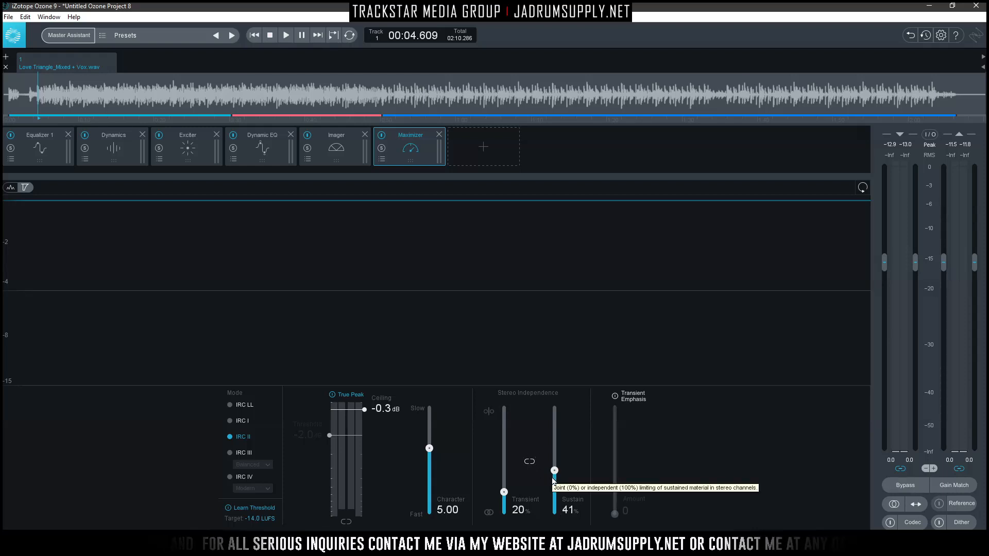
pyautogui.click(569, 509)
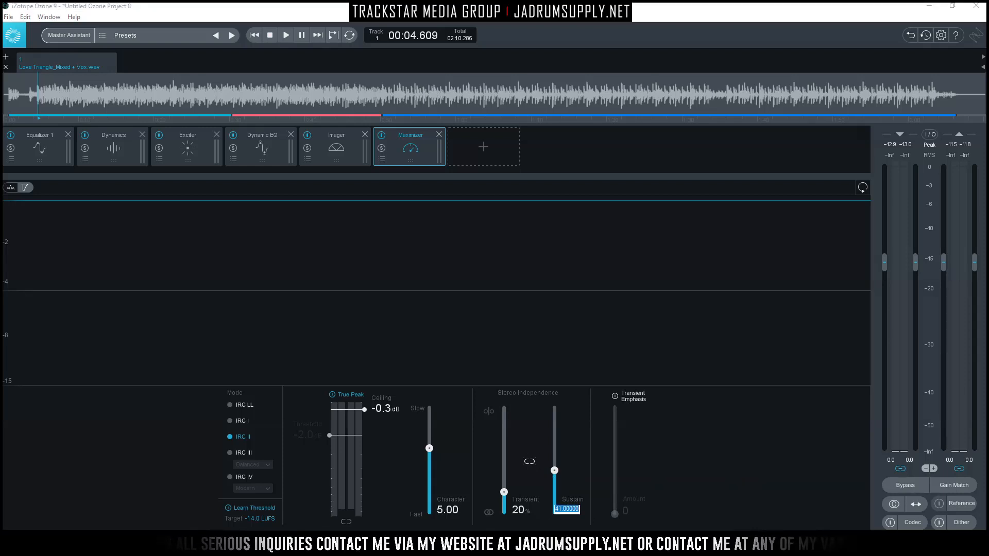
pyautogui.write('40')
pyautogui.press('Return')
pyautogui.click(530, 462)
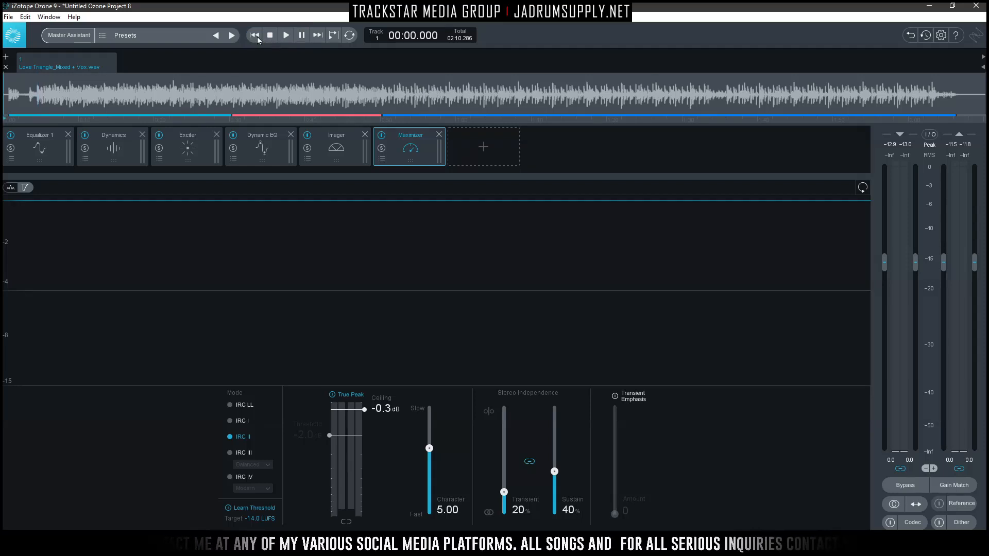
# Set the Learn Threshold target to -9.0 LUFS, learn the threshold by playing the song from the start, and turn learning off
pyautogui.press('space')
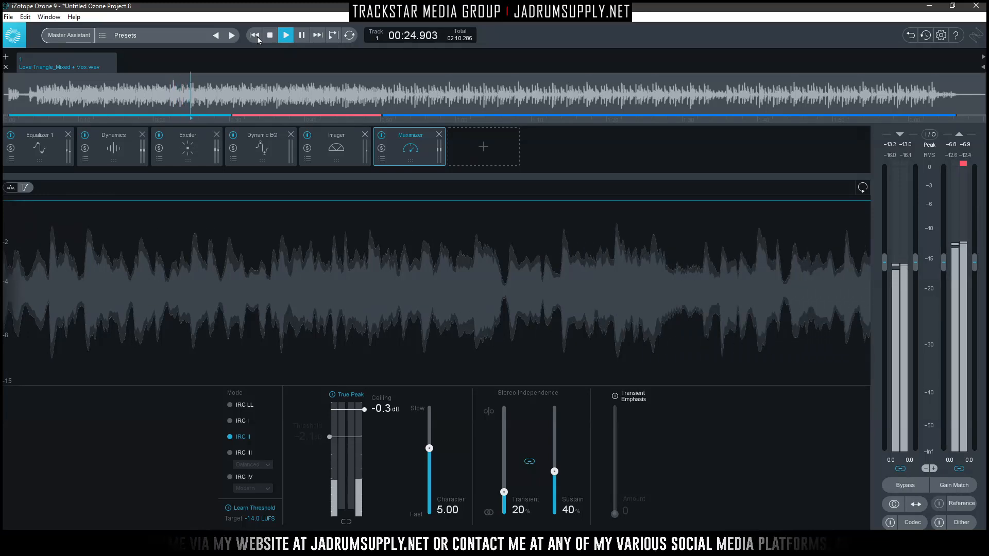
pyautogui.doubleClick(257, 521)
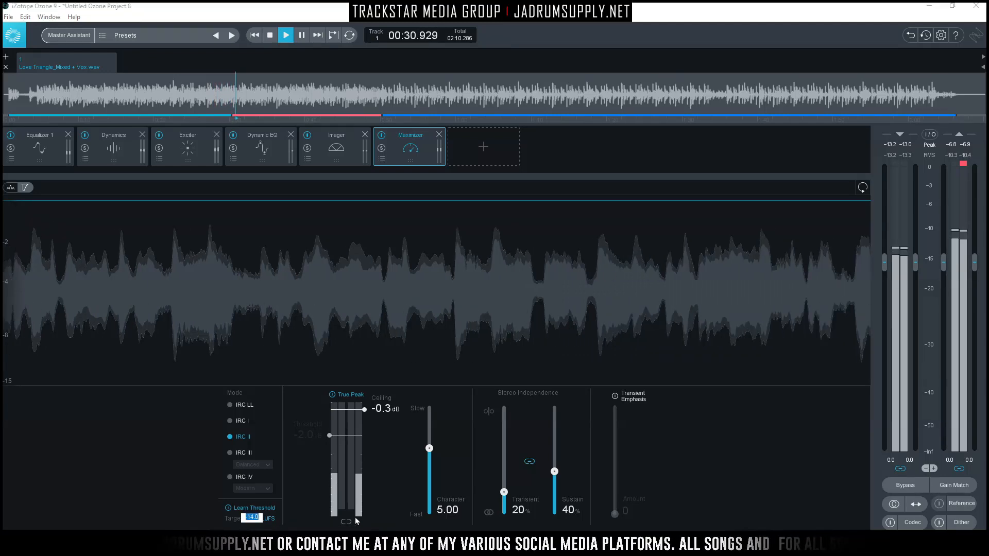
pyautogui.click(160, 468)
pyautogui.press('space')
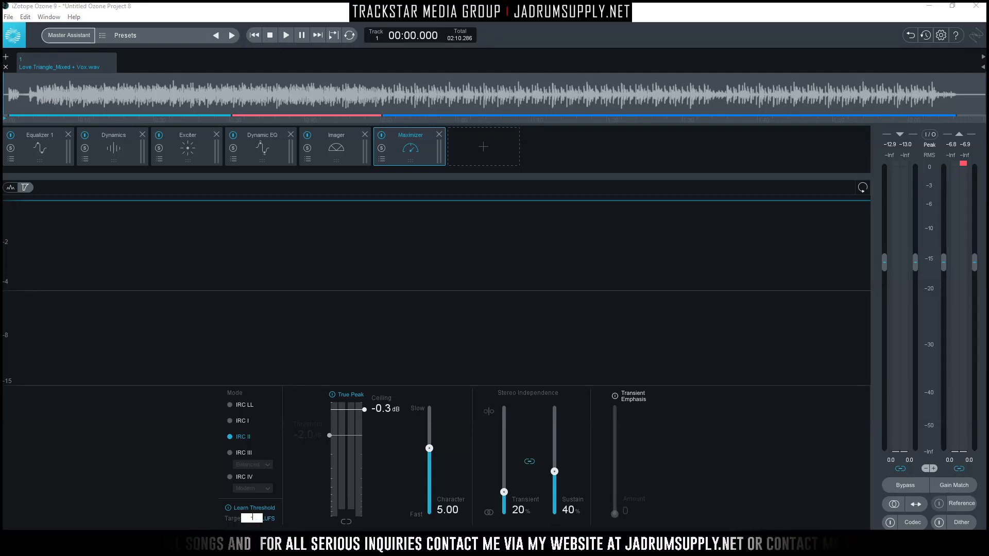
pyautogui.press('space')
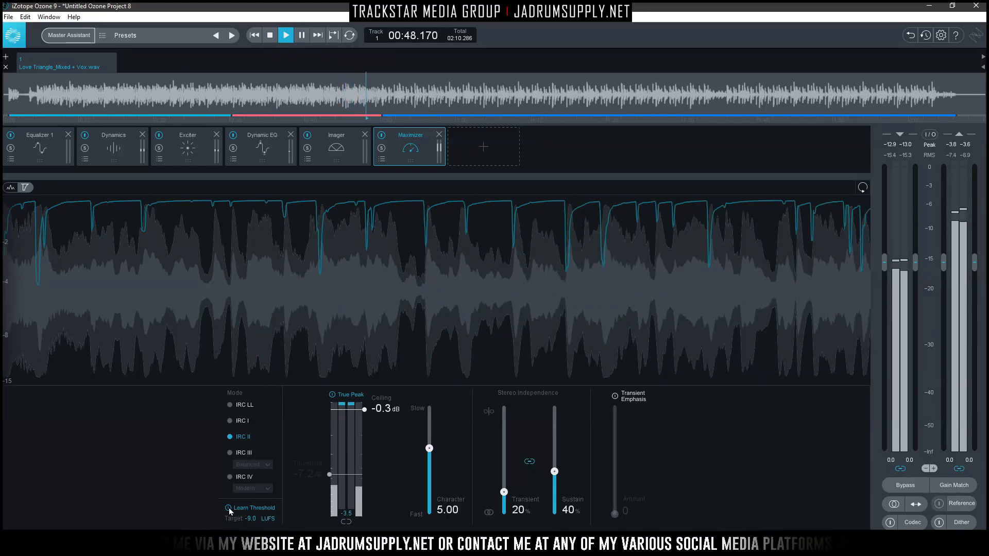
pyautogui.click(229, 508)
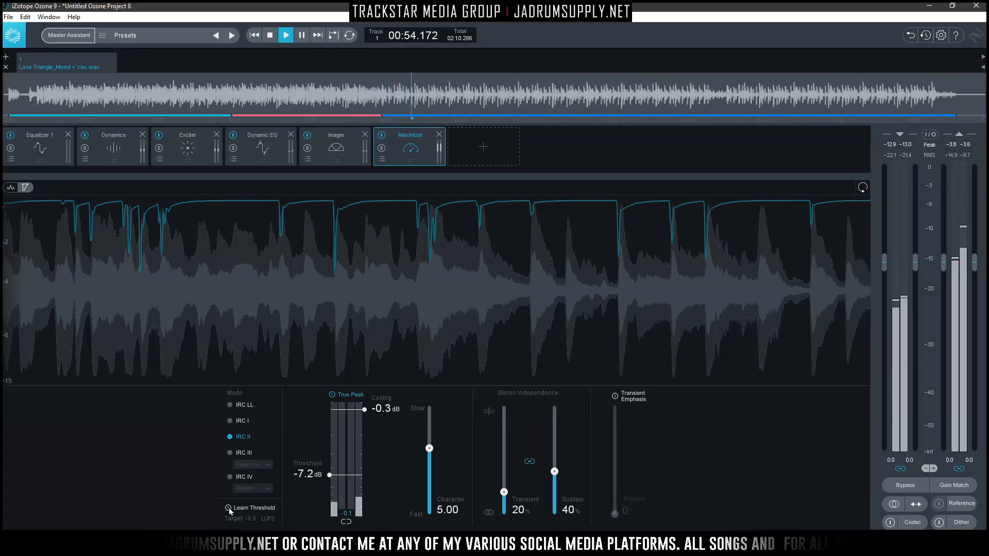
pyautogui.press('space')
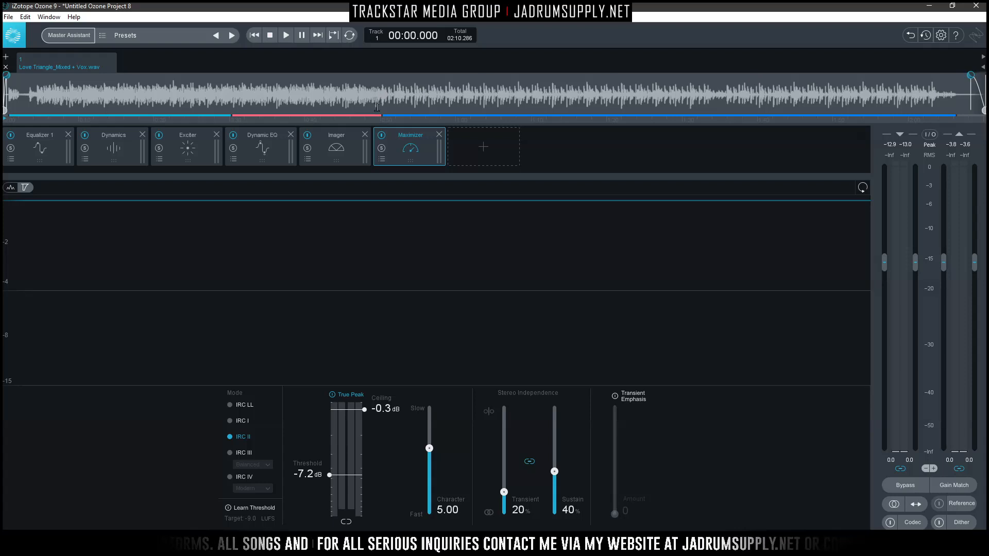
# Export the current track to the Desktop as a 44100 Hz, 16-bit WAV file without dither
pyautogui.click(9, 17)
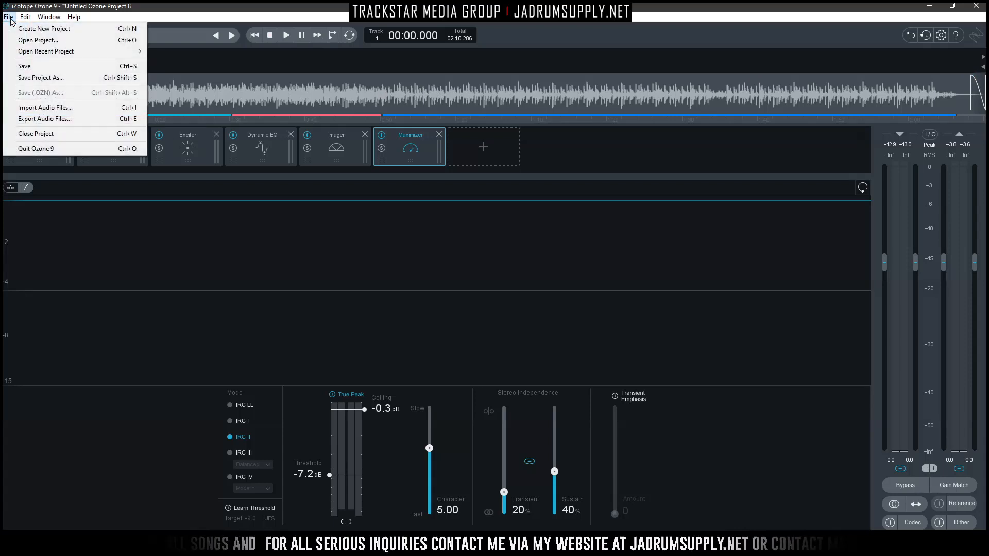
pyautogui.click(31, 119)
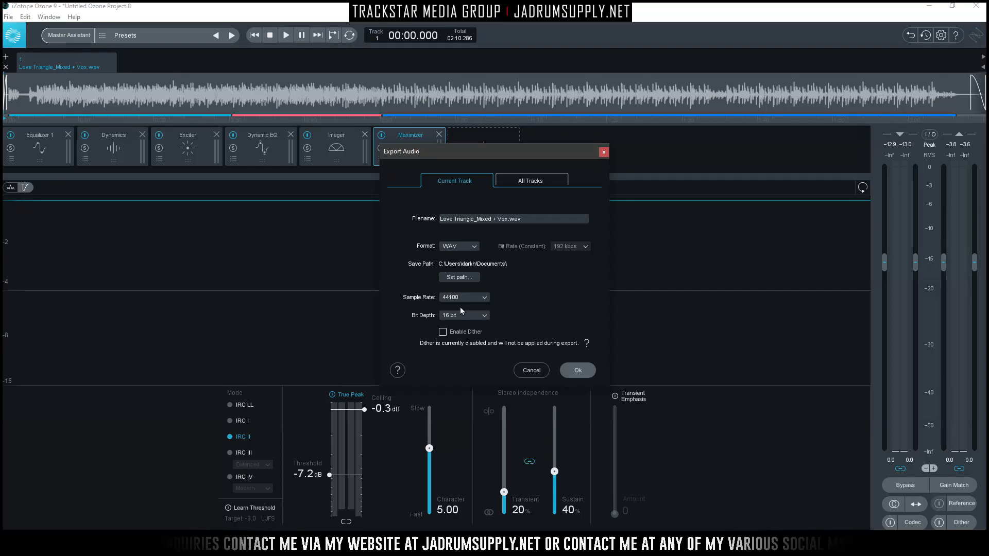
pyautogui.click(465, 280)
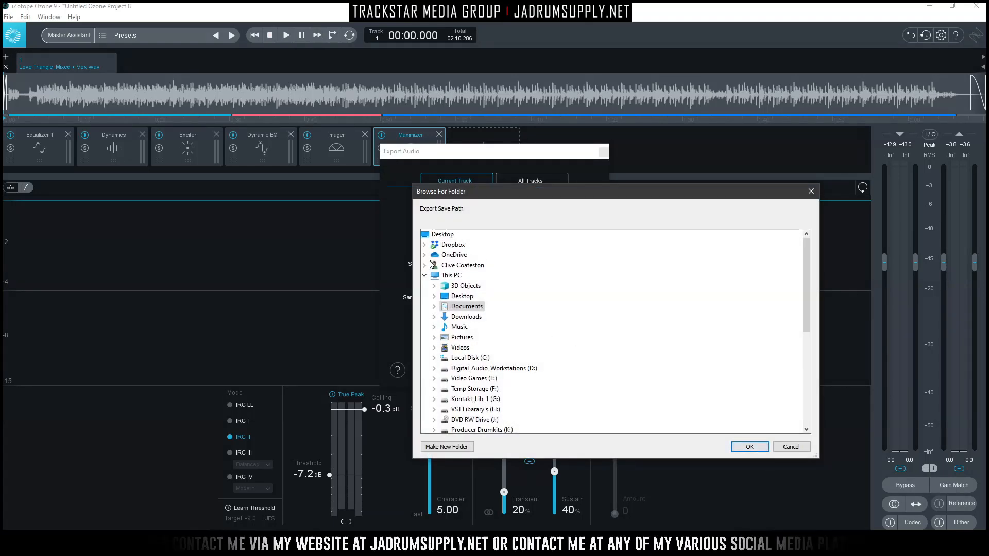
pyautogui.doubleClick(468, 296)
pyautogui.click(749, 447)
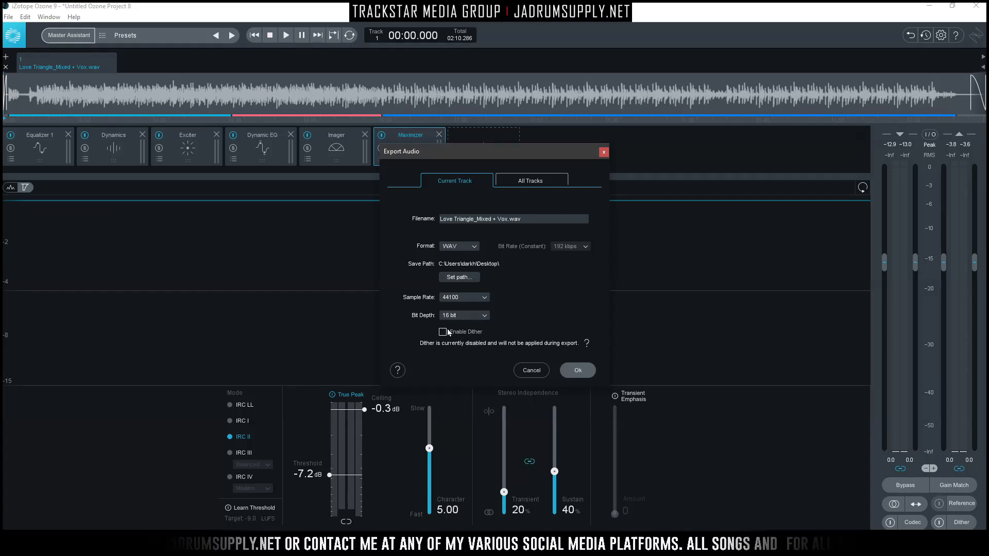
pyautogui.click(578, 371)
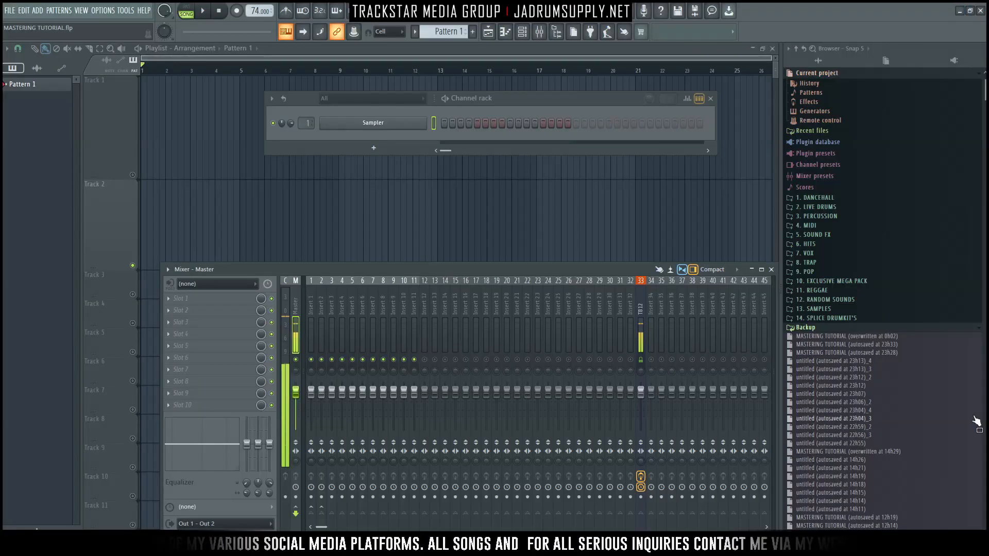
# In FL Studio's playlist, place the unmastered mix on Track 1, unmute that track, and place the exported master on Track 2
pyautogui.moveTo(222, 143); pyautogui.dragTo(237, 170)
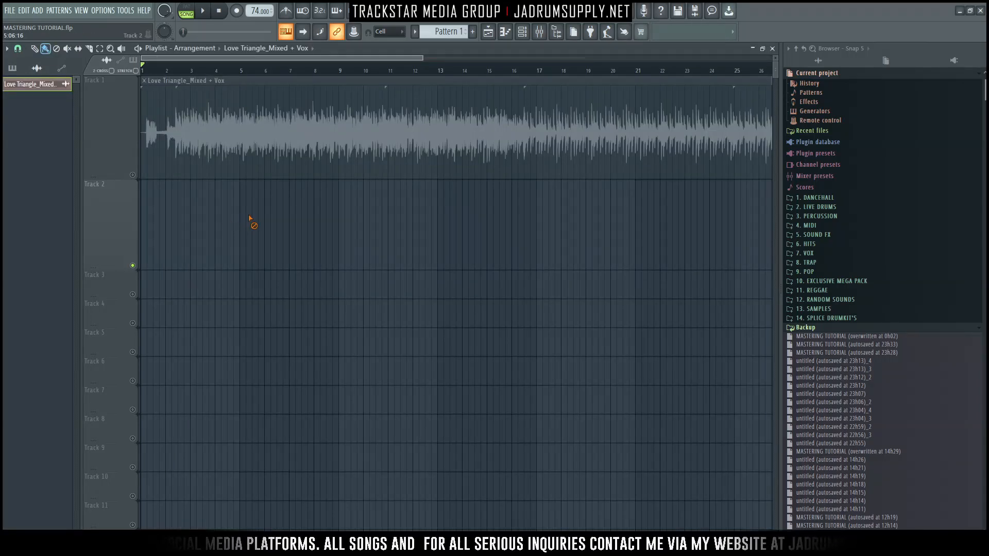
pyautogui.hotkey('shift', '4')
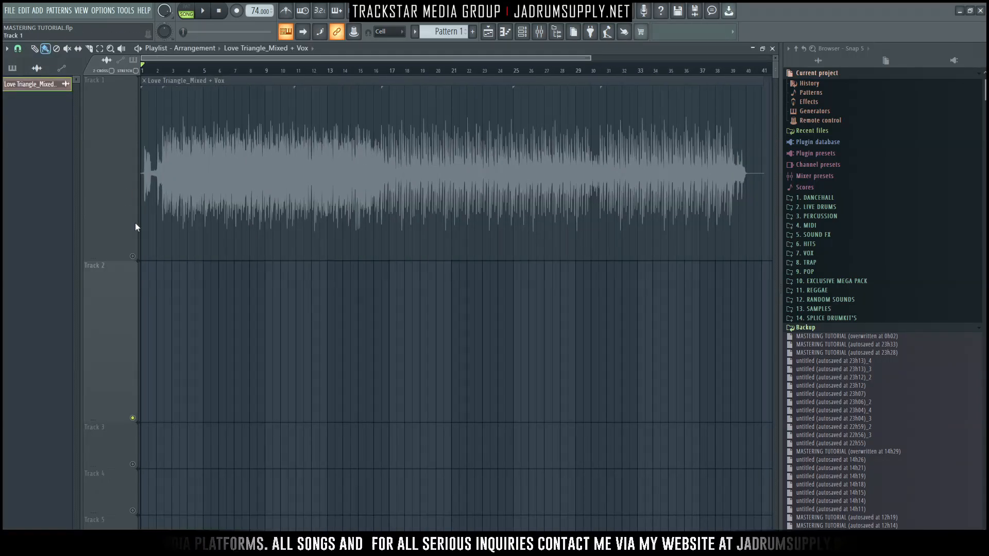
pyautogui.click(134, 258)
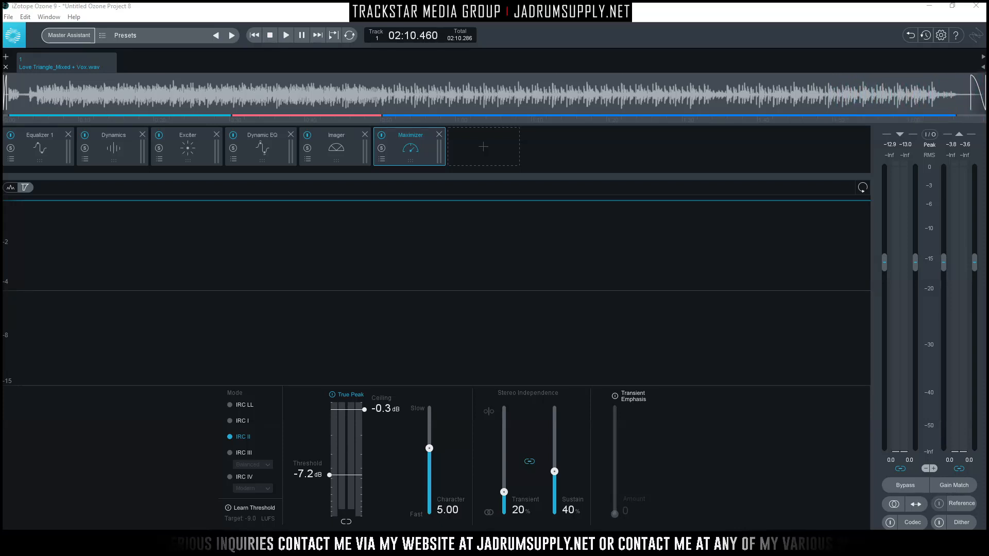
pyautogui.moveTo(987, 257); pyautogui.dragTo(141, 334)
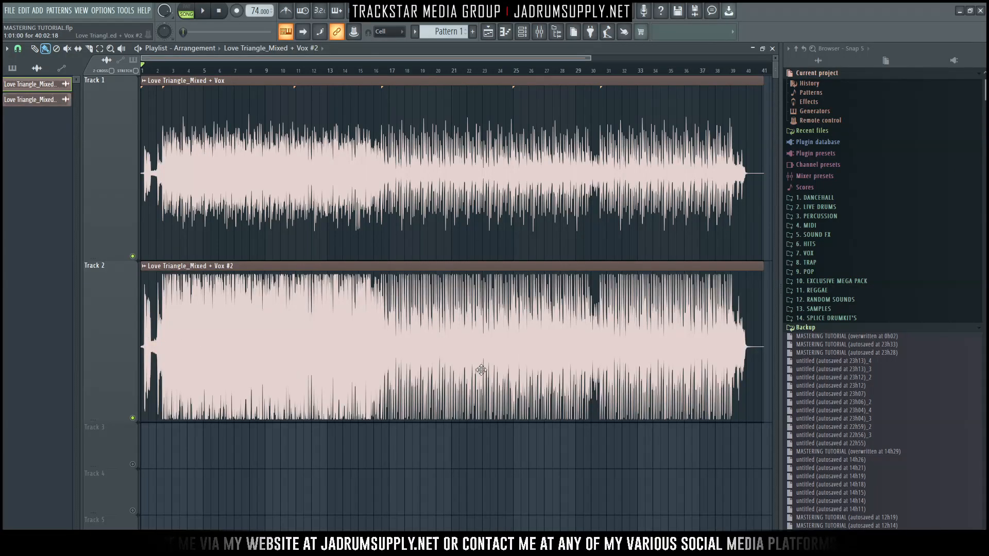
pyautogui.doubleClick(419, 336)
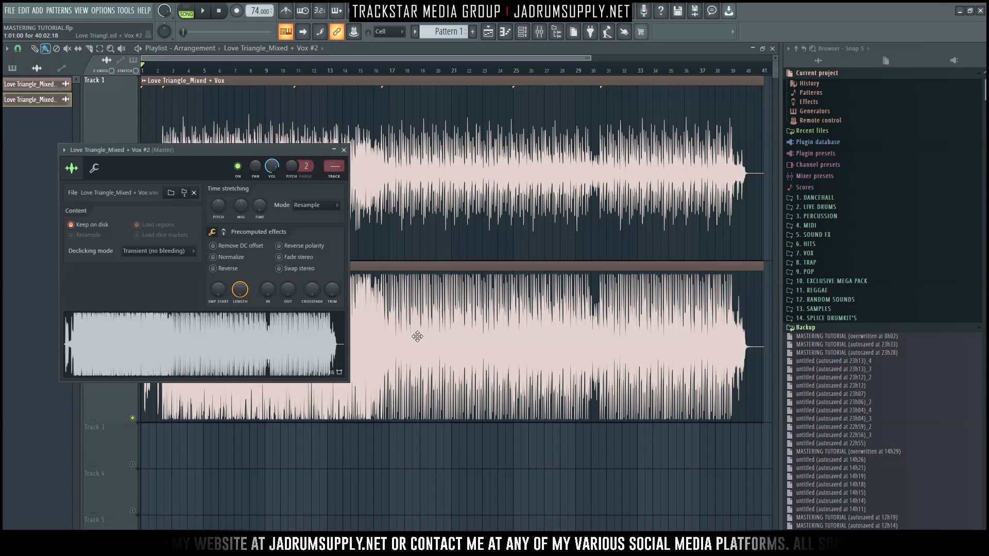
pyautogui.press('Escape')
pyautogui.click(316, 334)
pyautogui.click(285, 171)
pyautogui.click(249, 327)
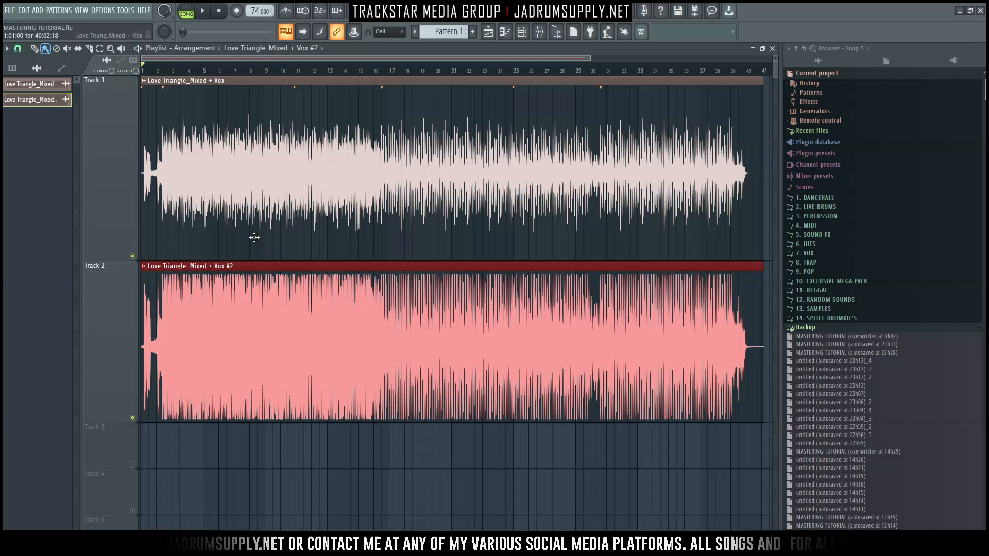
pyautogui.keyDown('ctrl'); pyautogui.rightClick(271, 219); pyautogui.keyUp('ctrl')
pyautogui.keyDown('ctrl'); pyautogui.click(233, 271); pyautogui.keyUp('ctrl')
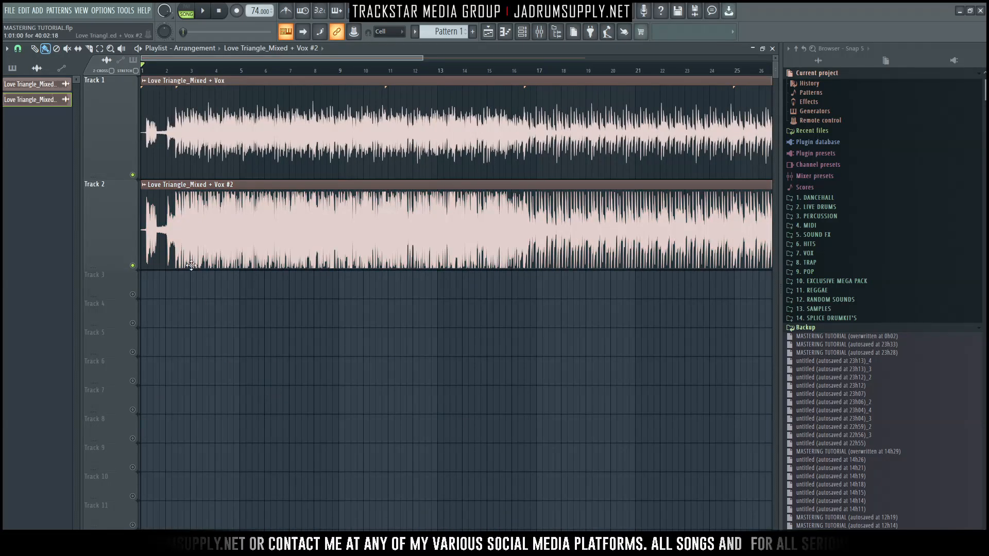
# Play the song from the start and compare mix and master by alternately soloing Track 1 and Track 2, ending on Track 1
pyautogui.click(133, 185)
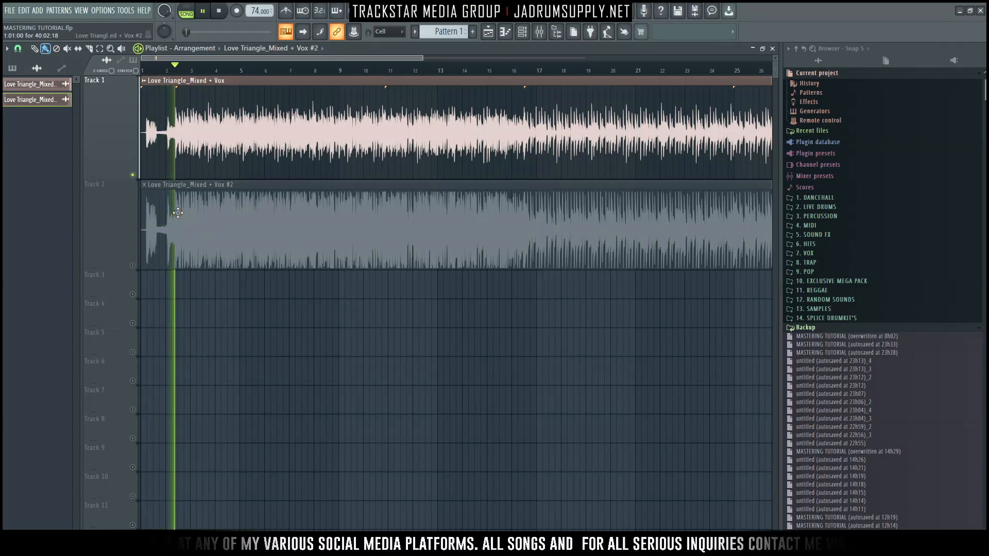
pyautogui.rightClick(134, 266)
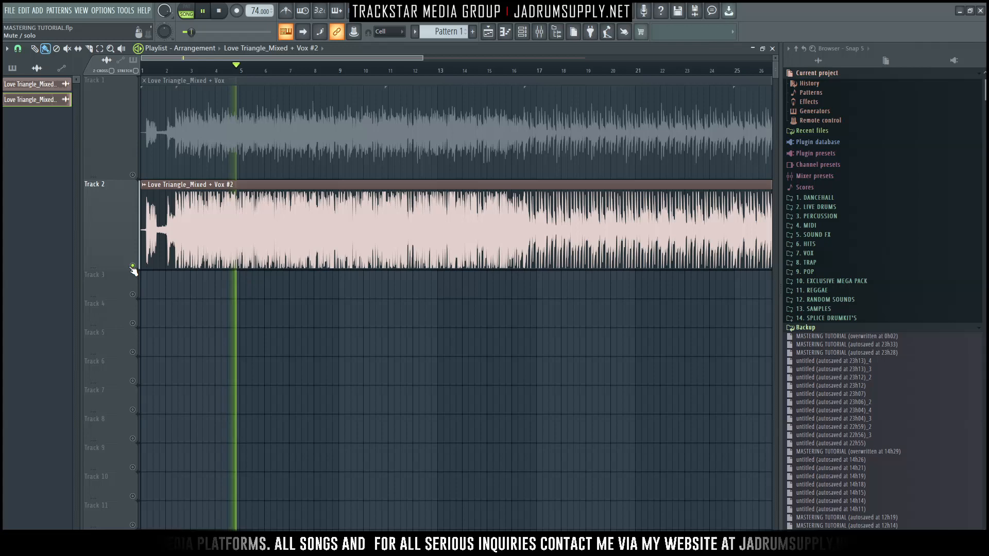
pyautogui.rightClick(132, 176)
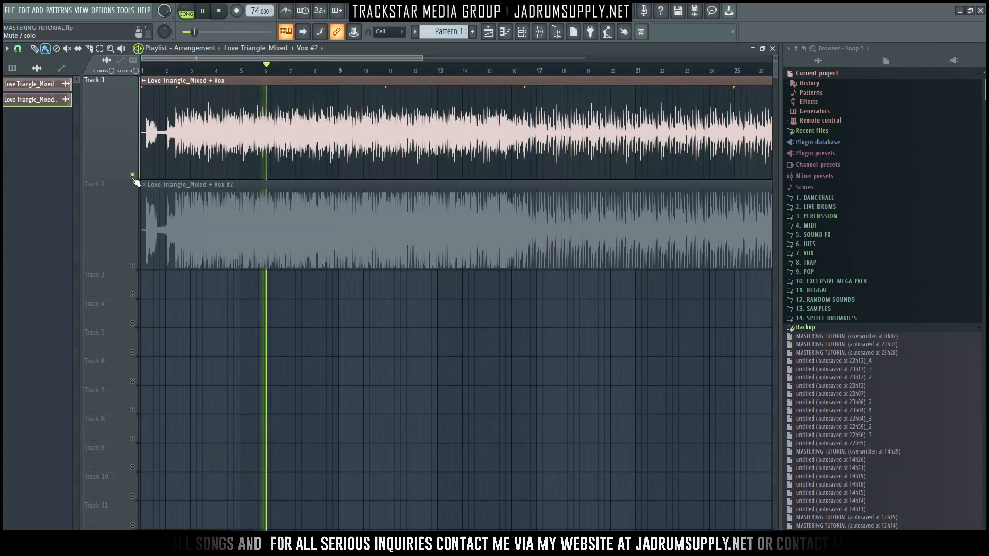
pyautogui.scroll(5, 445, 260)
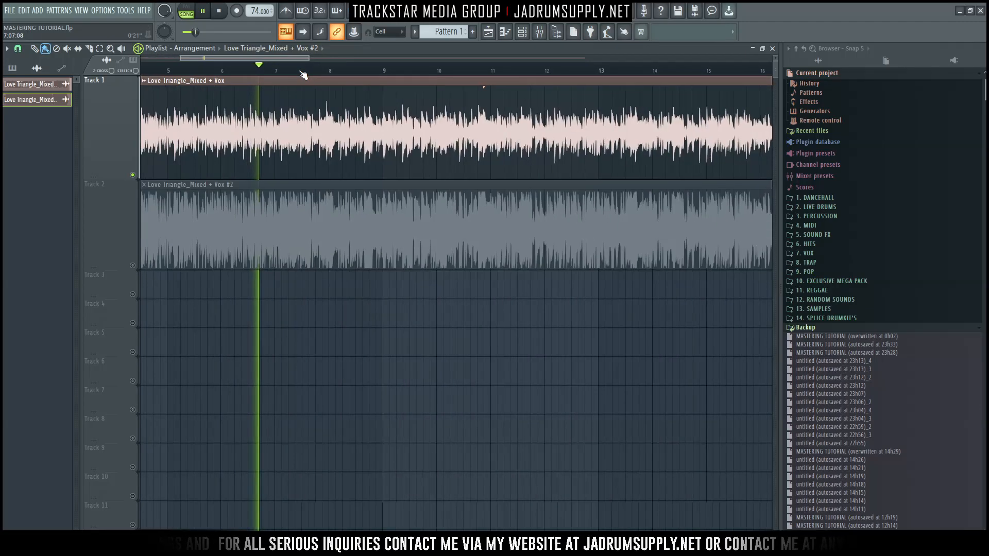
pyautogui.doubleClick(445, 260)
pyautogui.press('Escape')
pyautogui.rightClick(132, 266)
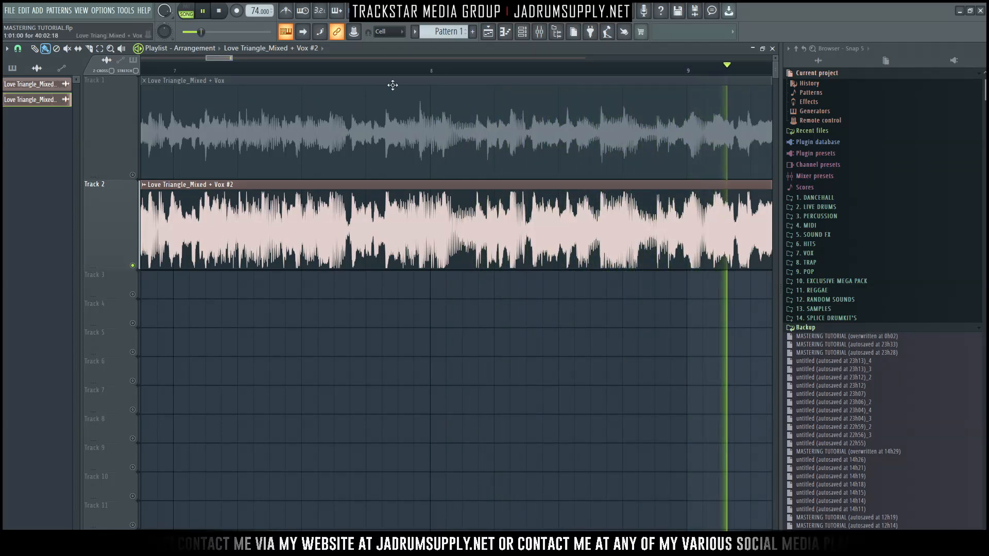
pyautogui.scroll(-4, 423, 69)
pyautogui.scroll(-2, 422, 69)
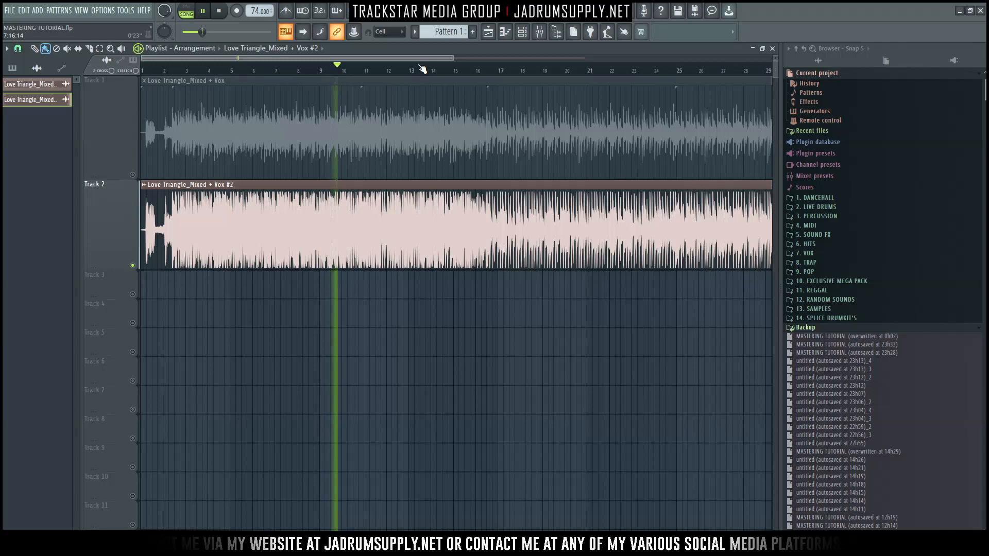
pyautogui.rightClick(132, 175)
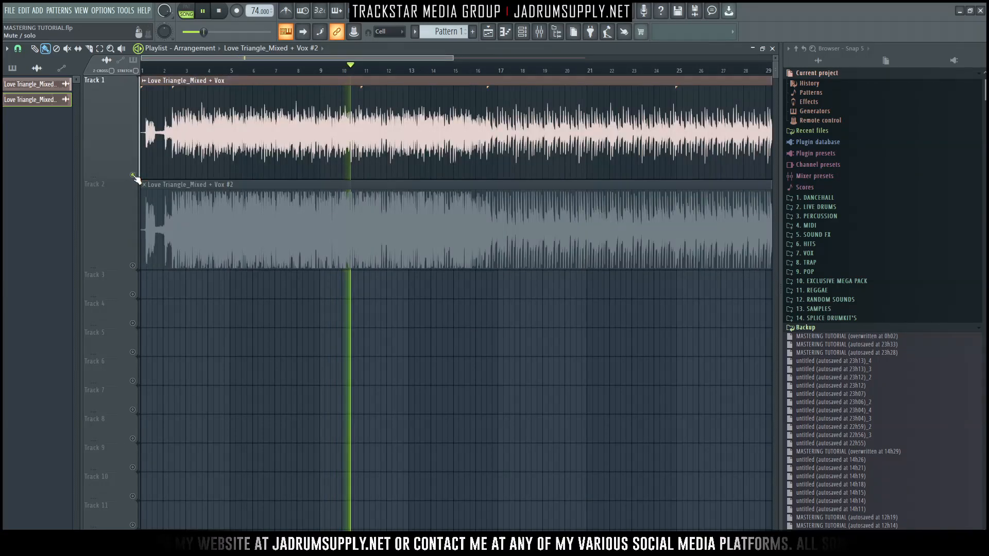
# Stop playback and turn on Normalize in the sample settings of the unmastered mix on Track 1
pyautogui.press('space')
pyautogui.doubleClick(357, 141)
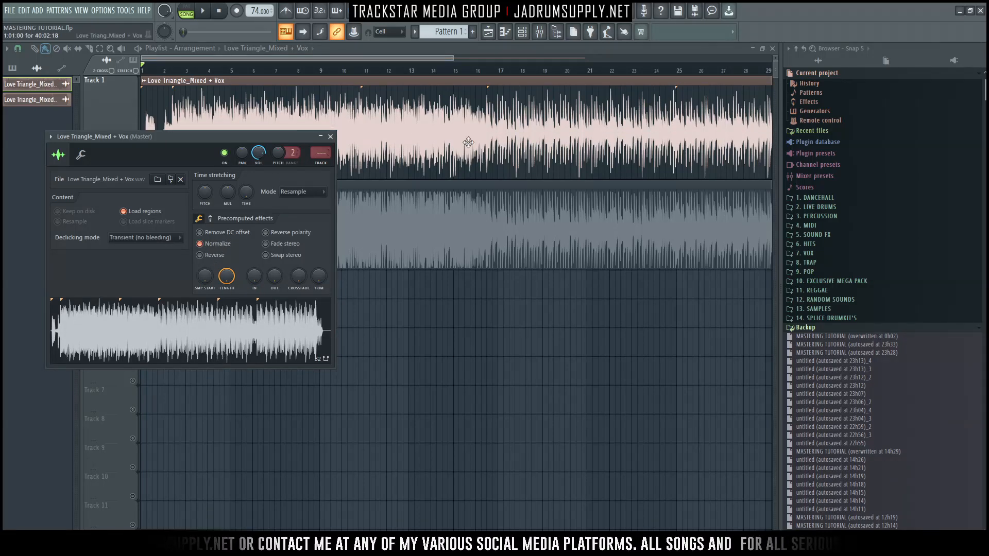
pyautogui.click(331, 137)
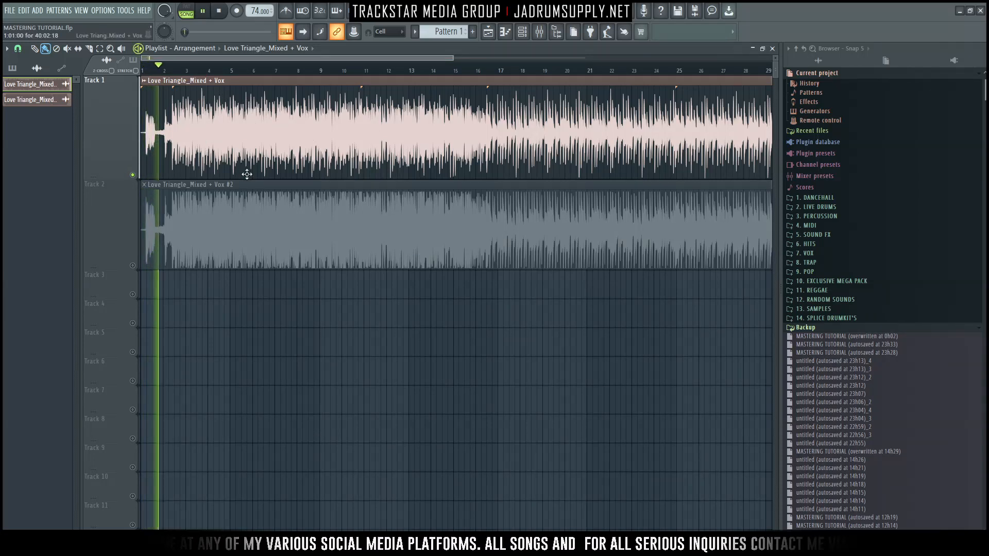
# Compare the normalized mix with the master by switching the solo between both tracks during playback, ending on Track 2, and stop playback
pyautogui.rightClick(133, 266)
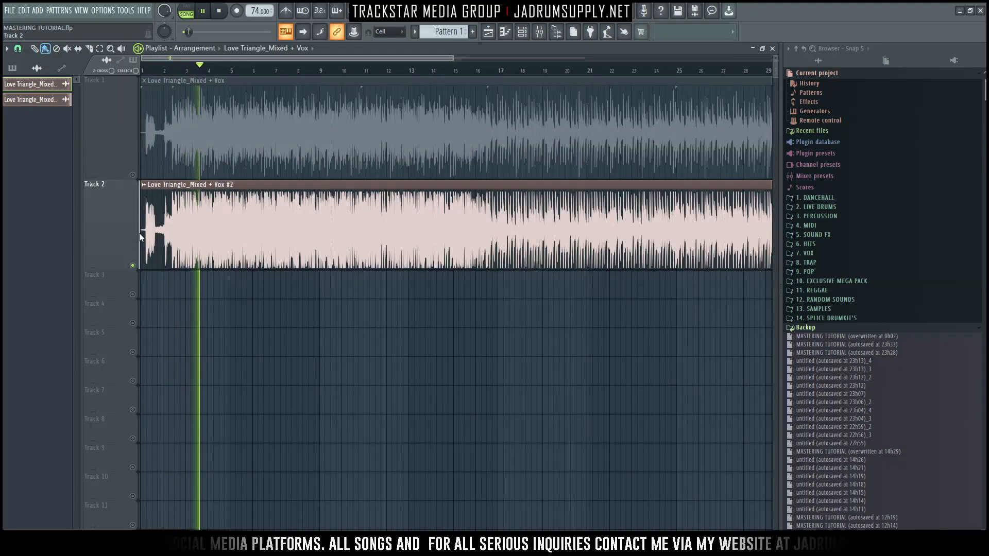
pyautogui.rightClick(133, 176)
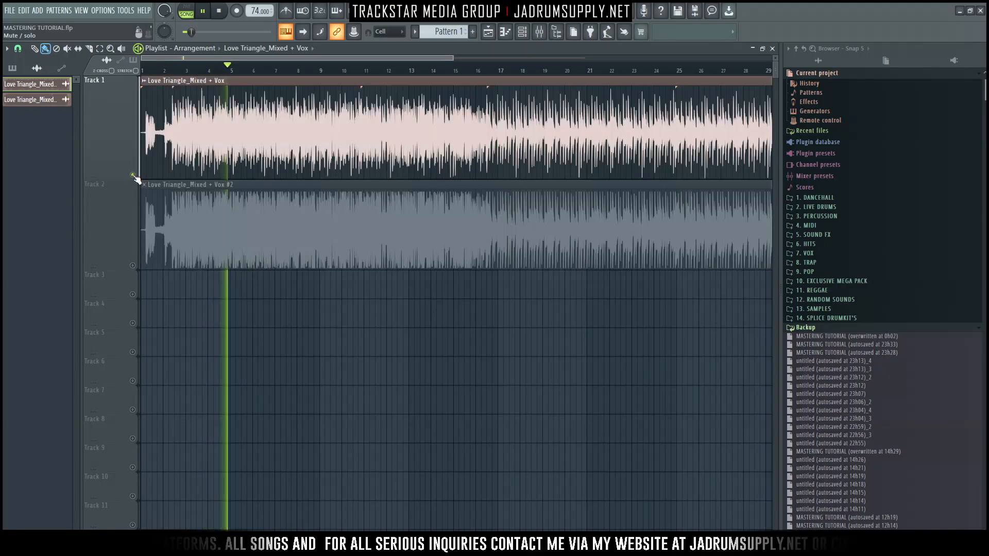
pyautogui.rightClick(134, 266)
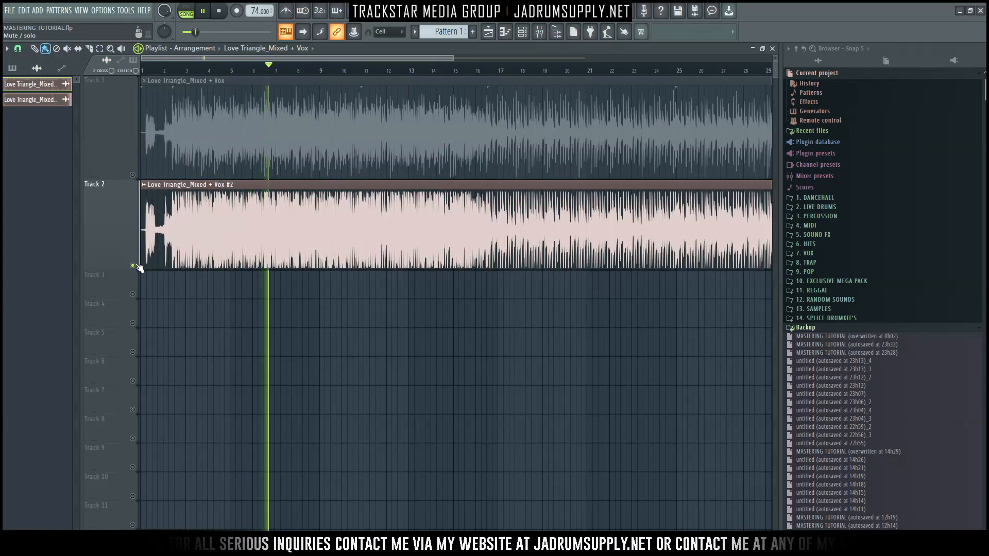
pyautogui.rightClick(134, 180)
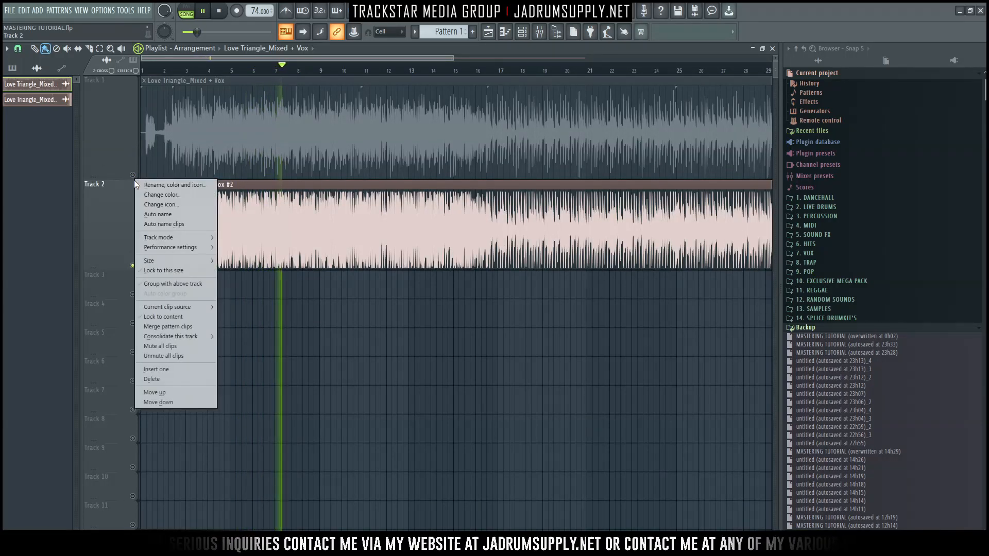
pyautogui.rightClick(134, 175)
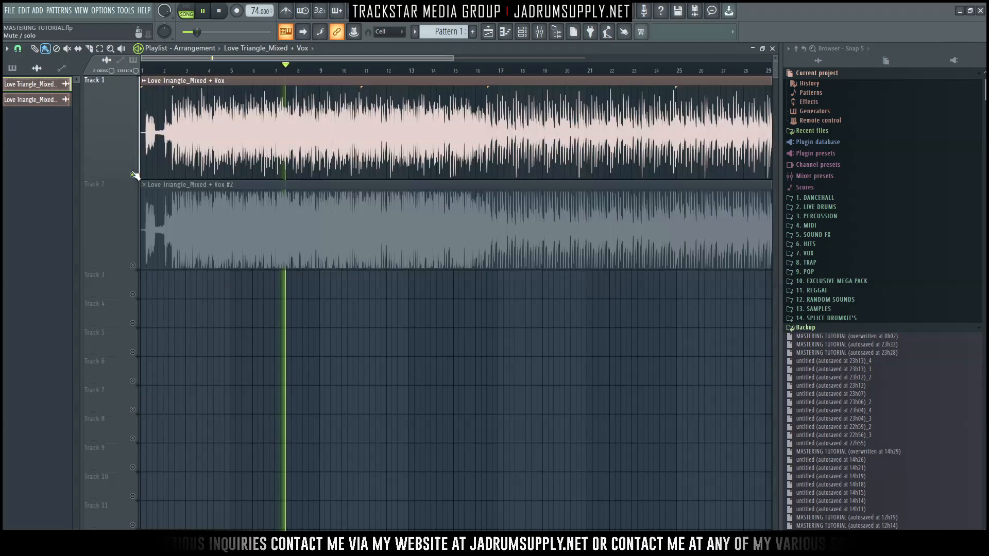
pyautogui.rightClick(133, 266)
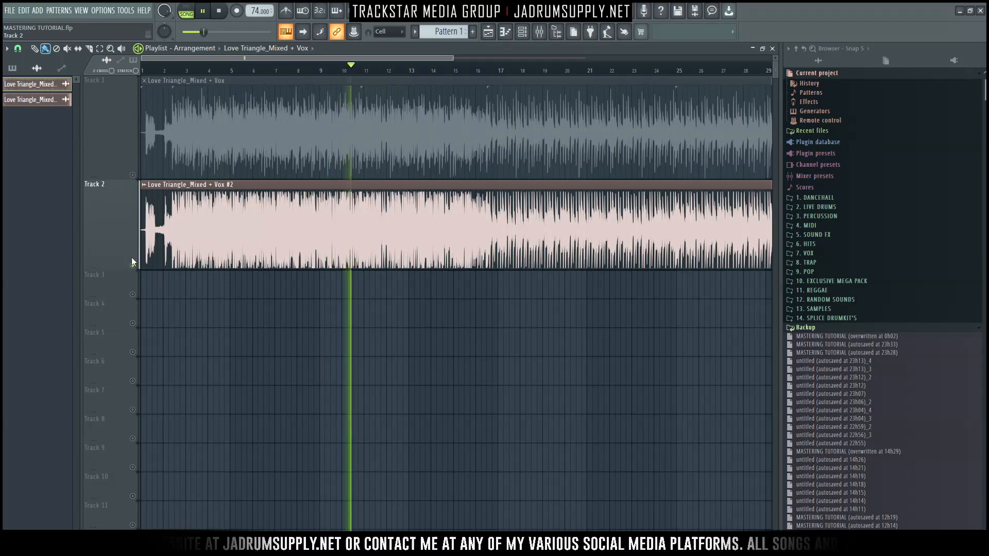
pyautogui.rightClick(133, 176)
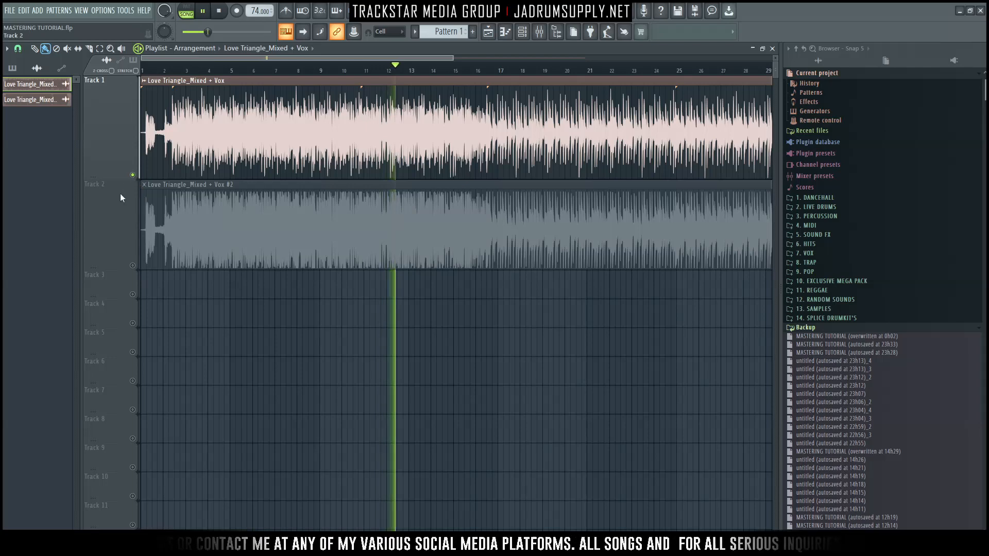
pyautogui.rightClick(133, 266)
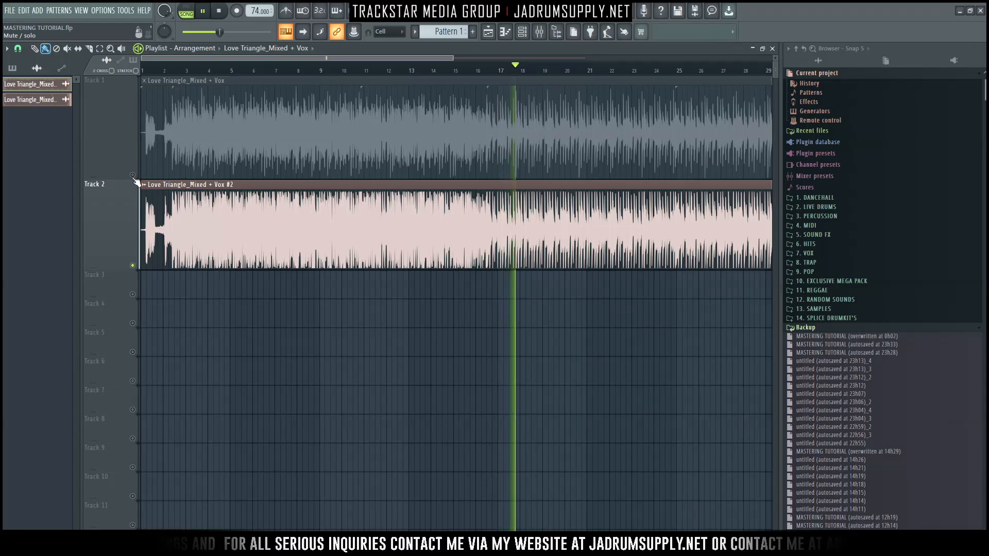
pyautogui.rightClick(133, 177)
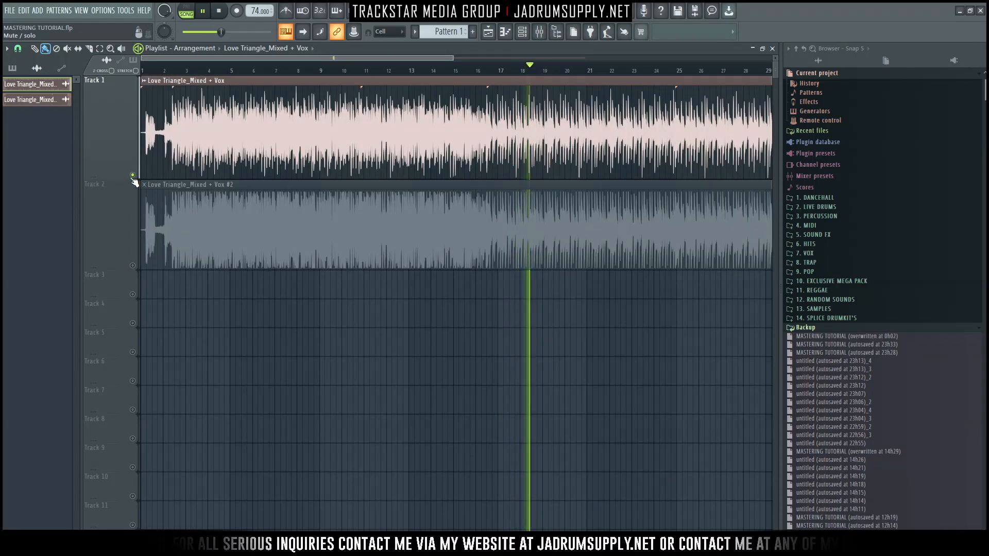
pyautogui.rightClick(134, 266)
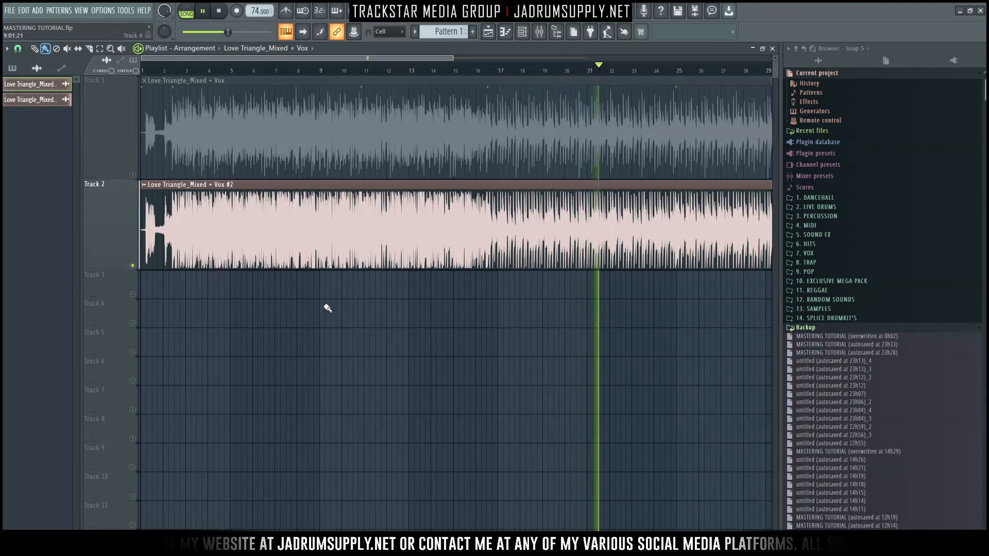
pyautogui.press('space')
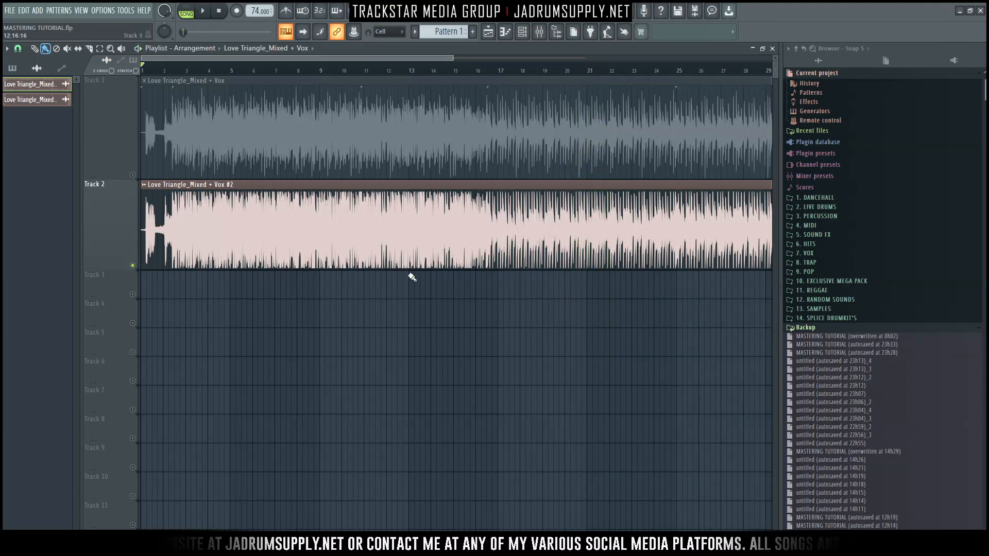